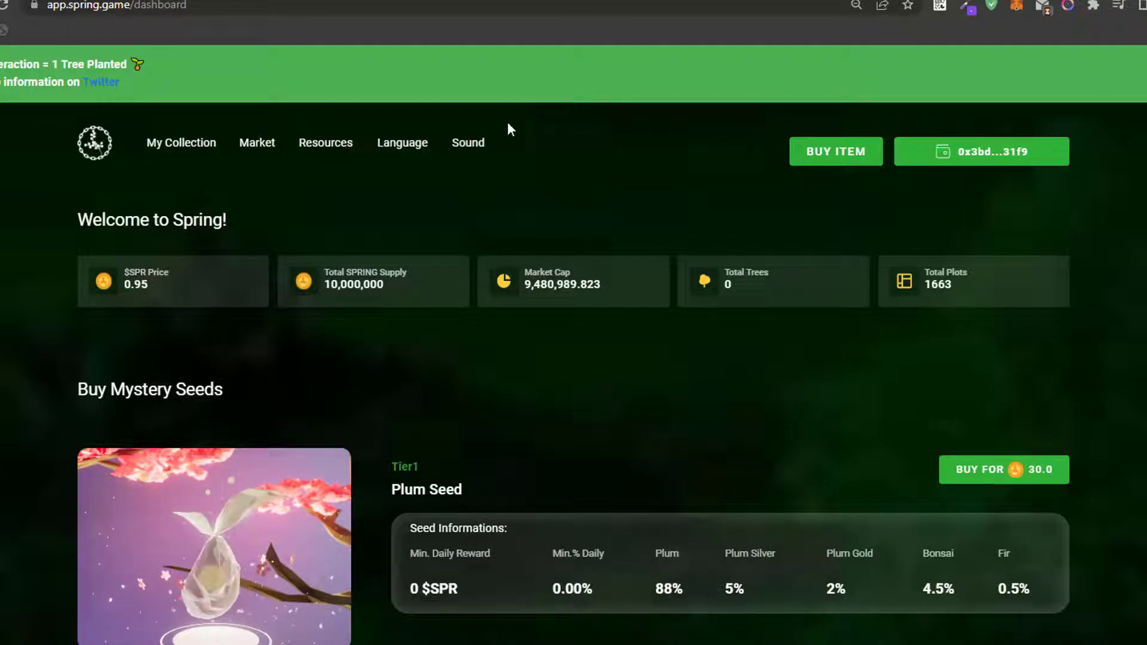
Check the investment summary table in the Google Docs document and return to the Spring dashboard.
key("ctrl+Tab")
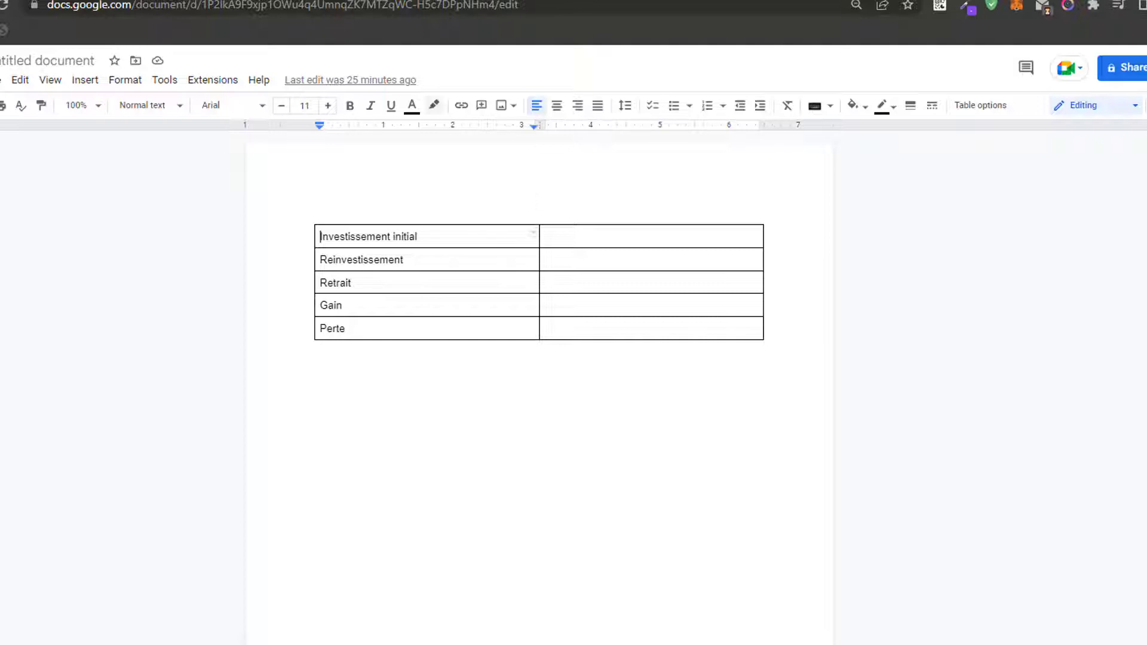
left_click(694, 1)
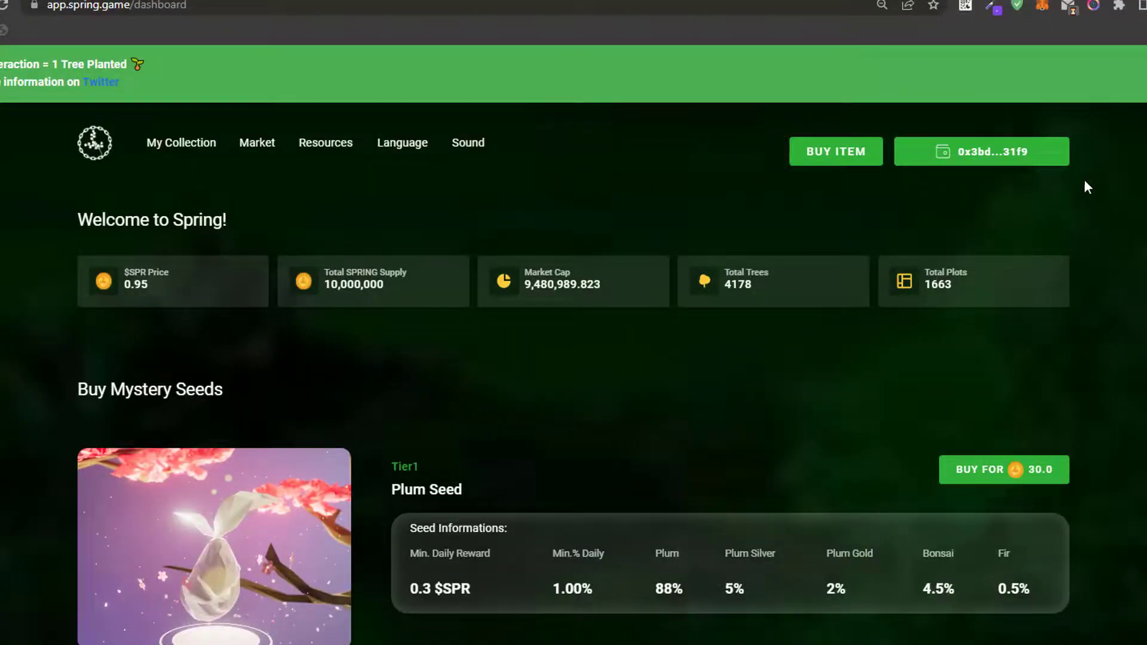
Open the MetaMask wallet's Account 1 in the BscScan explorer and highlight its address.
left_click(1041, 7)
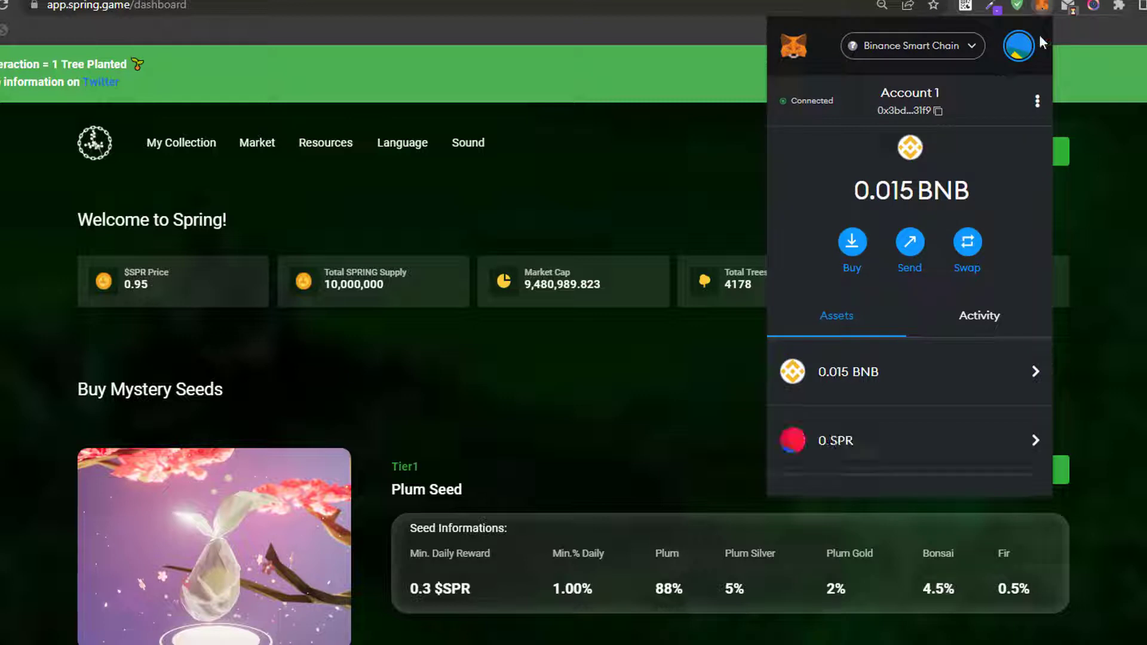
left_click(1037, 101)
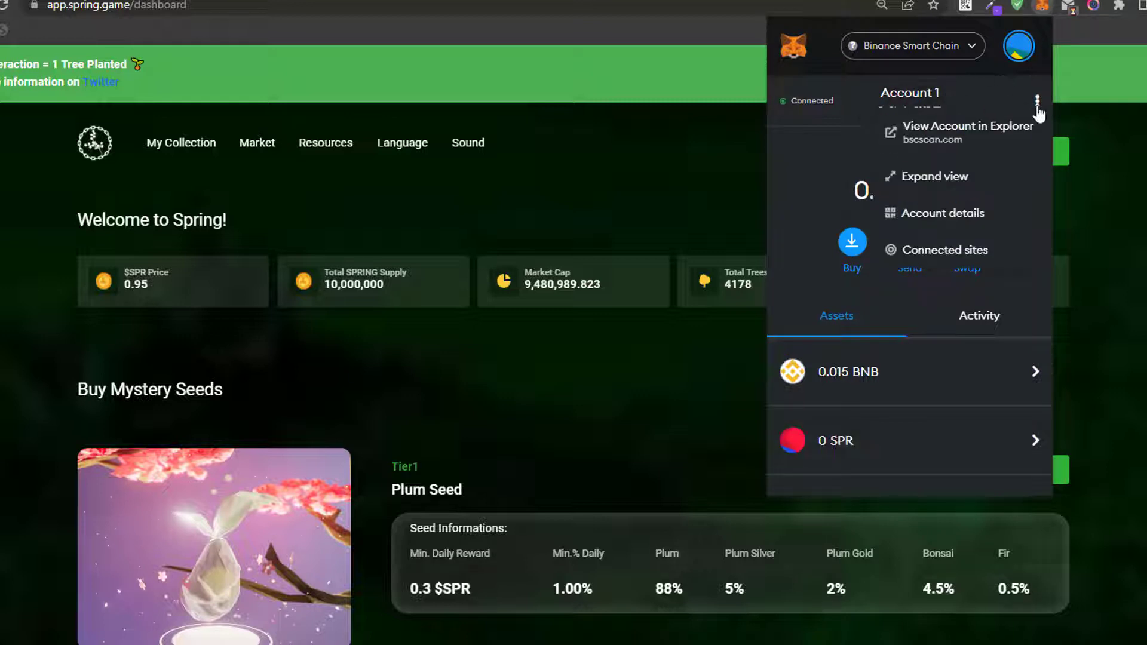
left_click(936, 145)
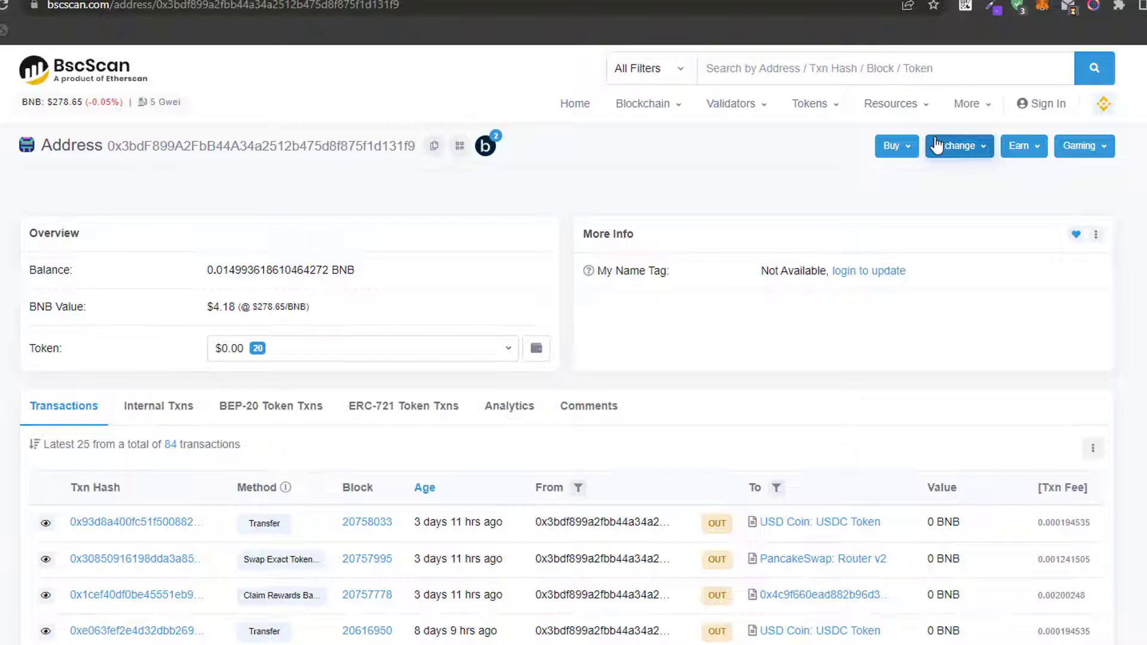
left_click_drag(108, 146, 433, 158)
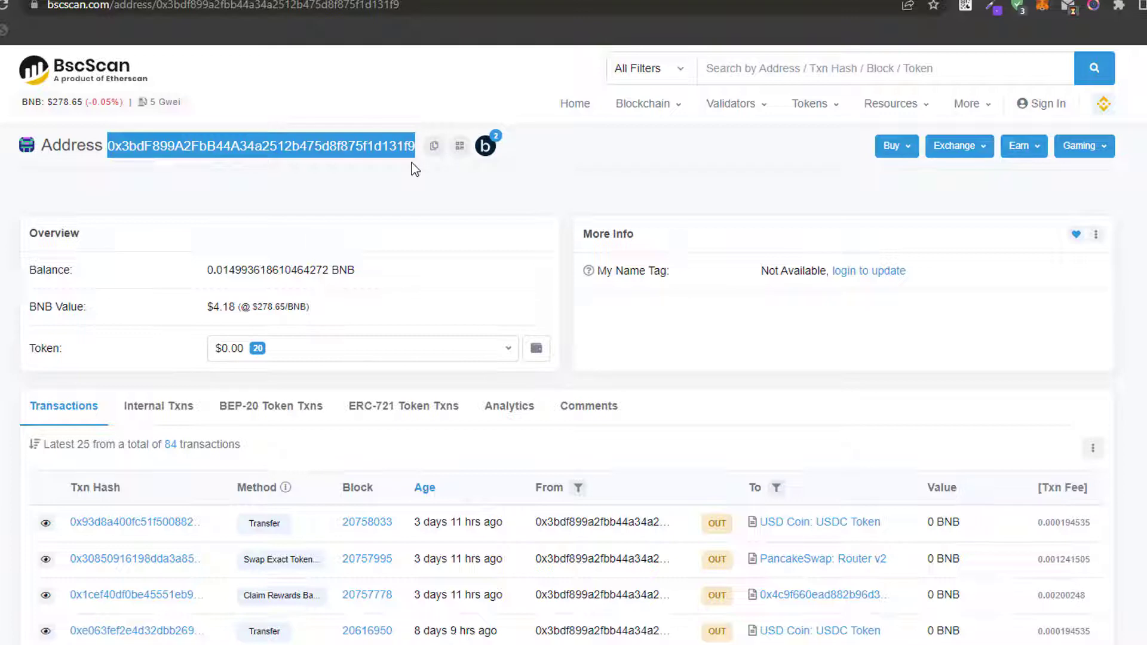
Open the full list of the address's transactions and go to its second page.
scroll(645, 239, "down", 4)
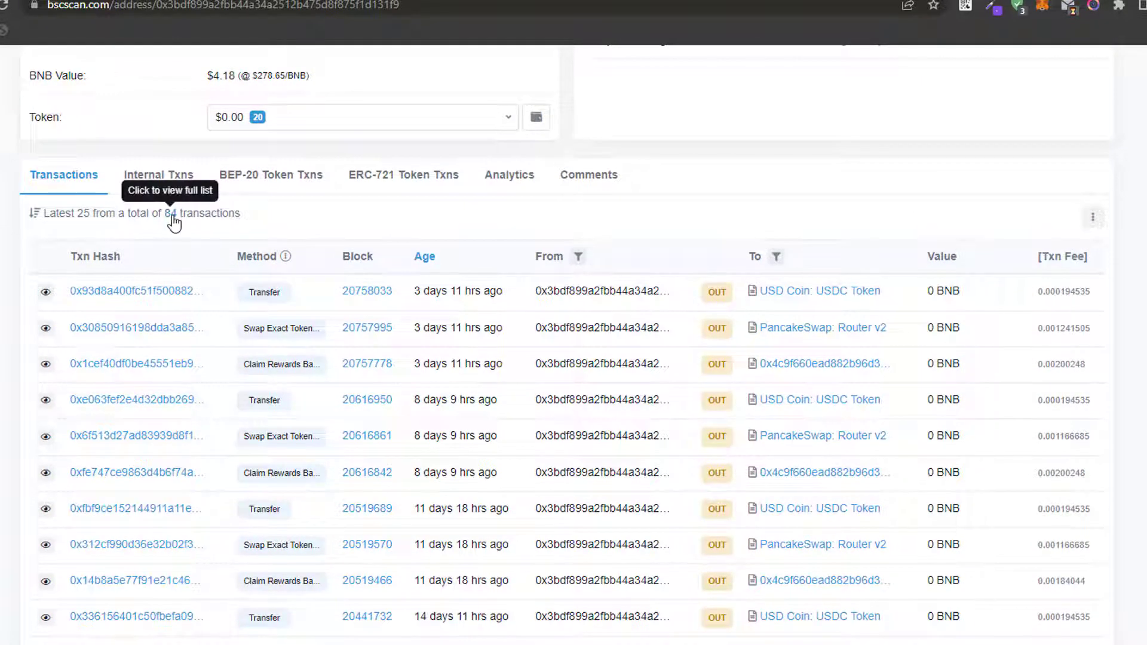
left_click(170, 214)
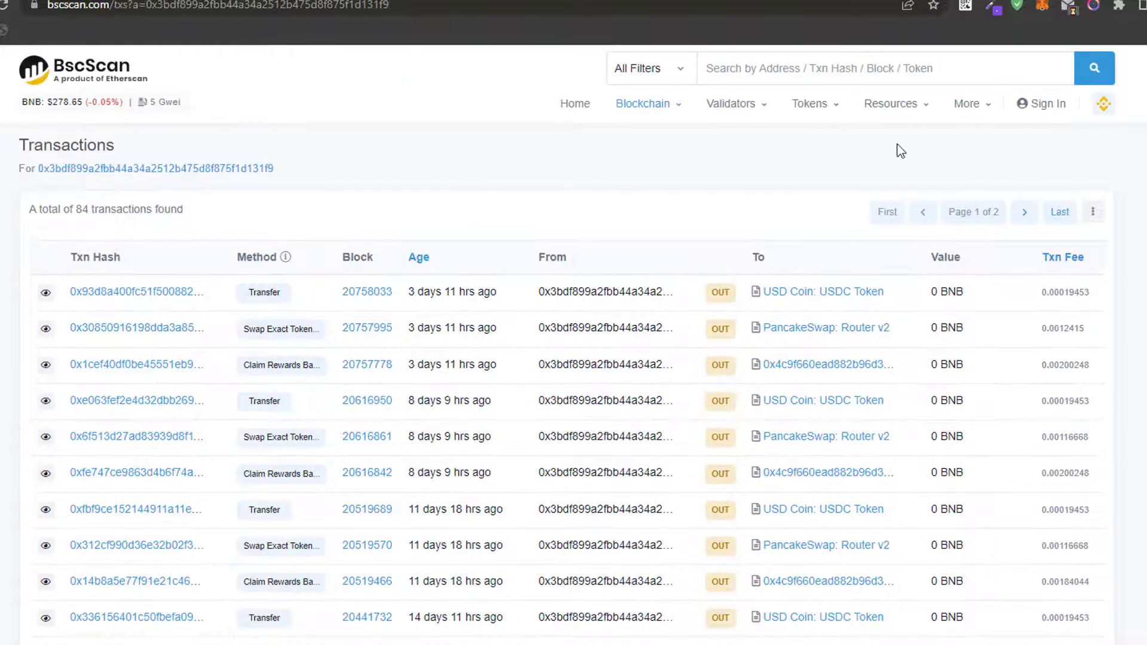
left_click(1026, 213)
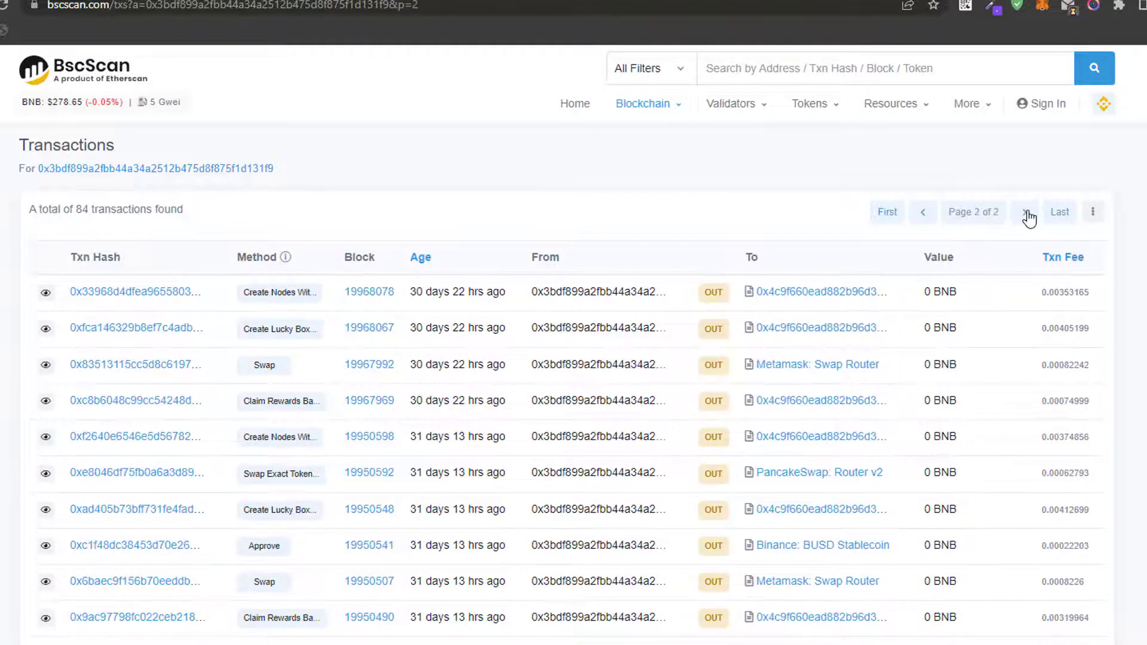
Examine the oldest transactions of the address, including the swaps flagged with an error.
scroll(574, 347, "down", 18)
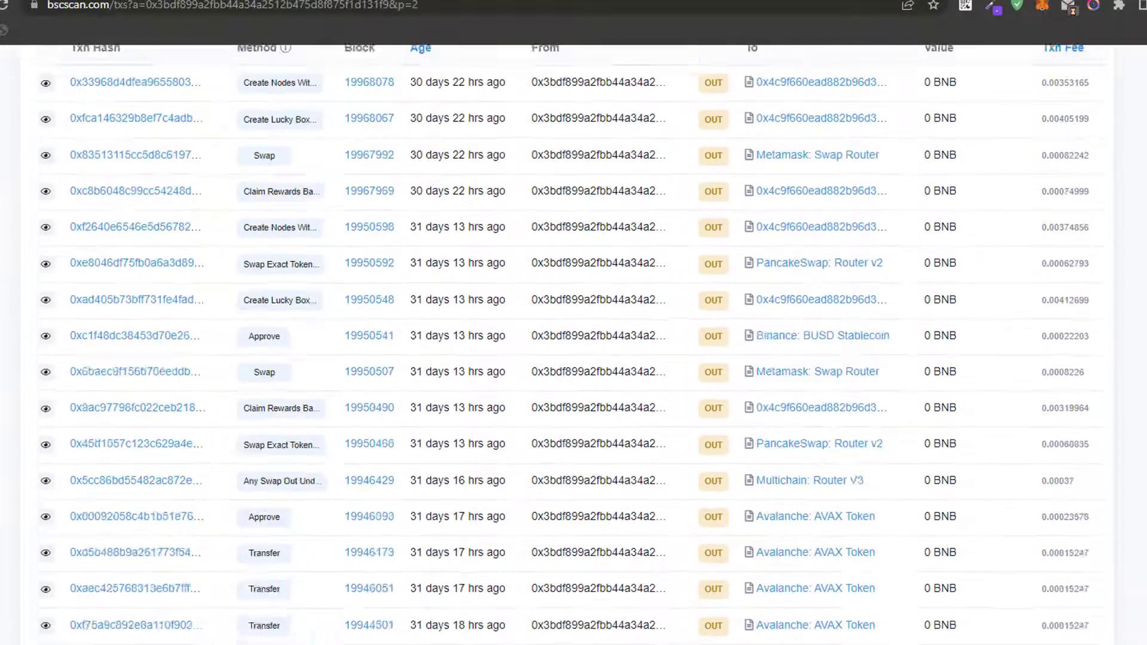
scroll(574, 347, "down", 3)
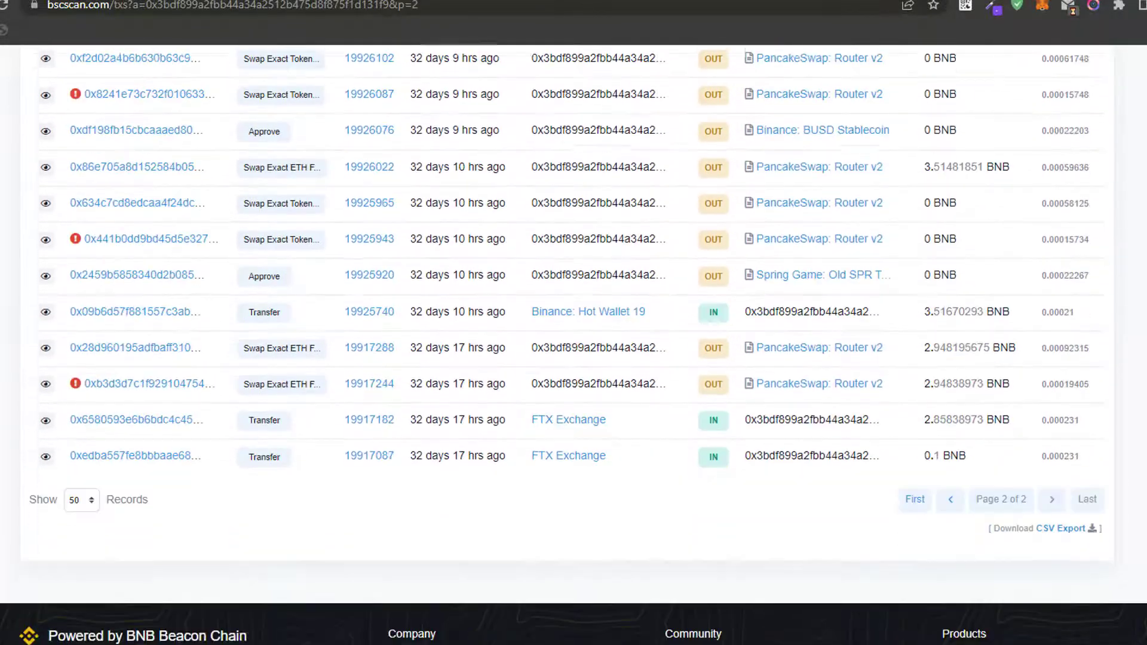
scroll(573, 347, "up", 2)
scroll(186, 183, "down", 2)
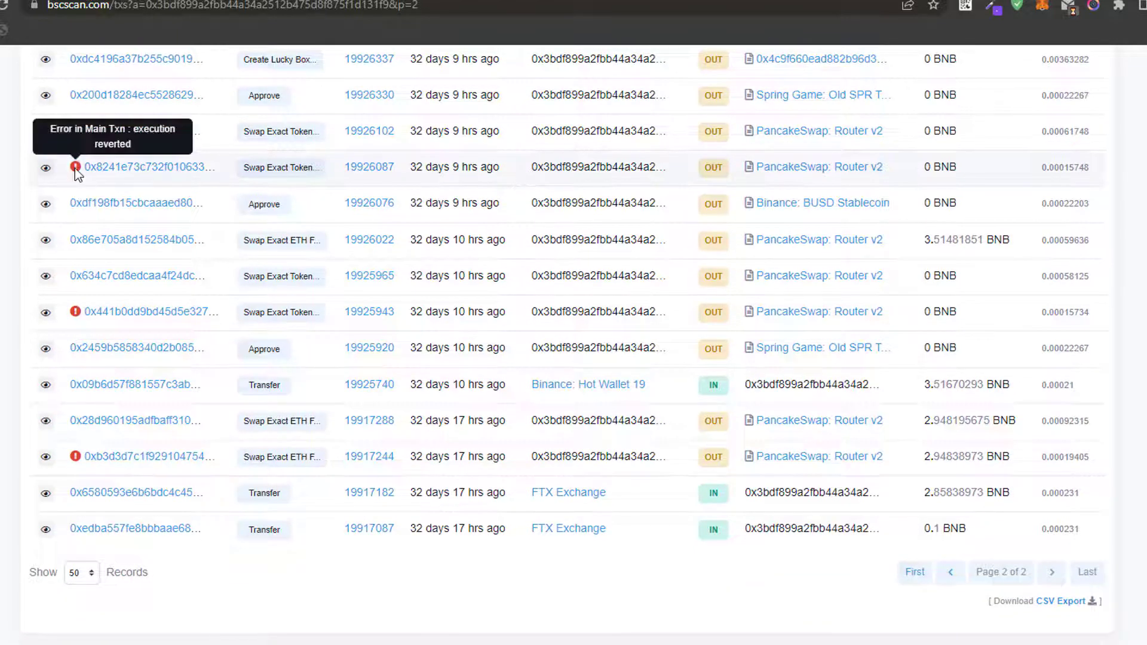
mouse_move(73, 318)
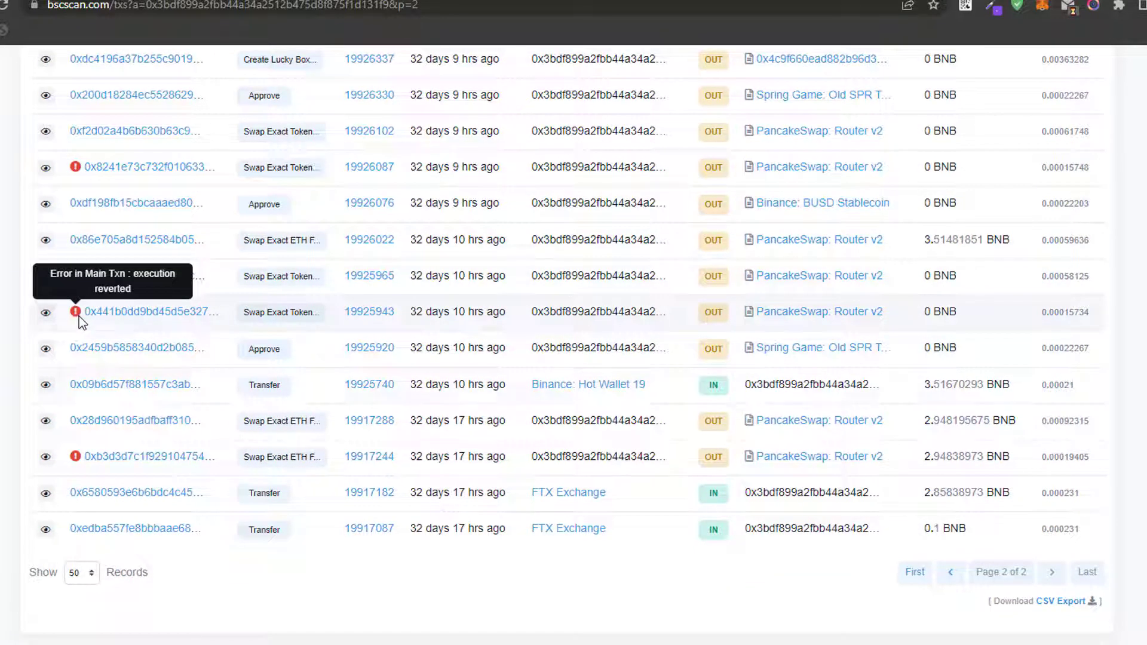
mouse_move(76, 464)
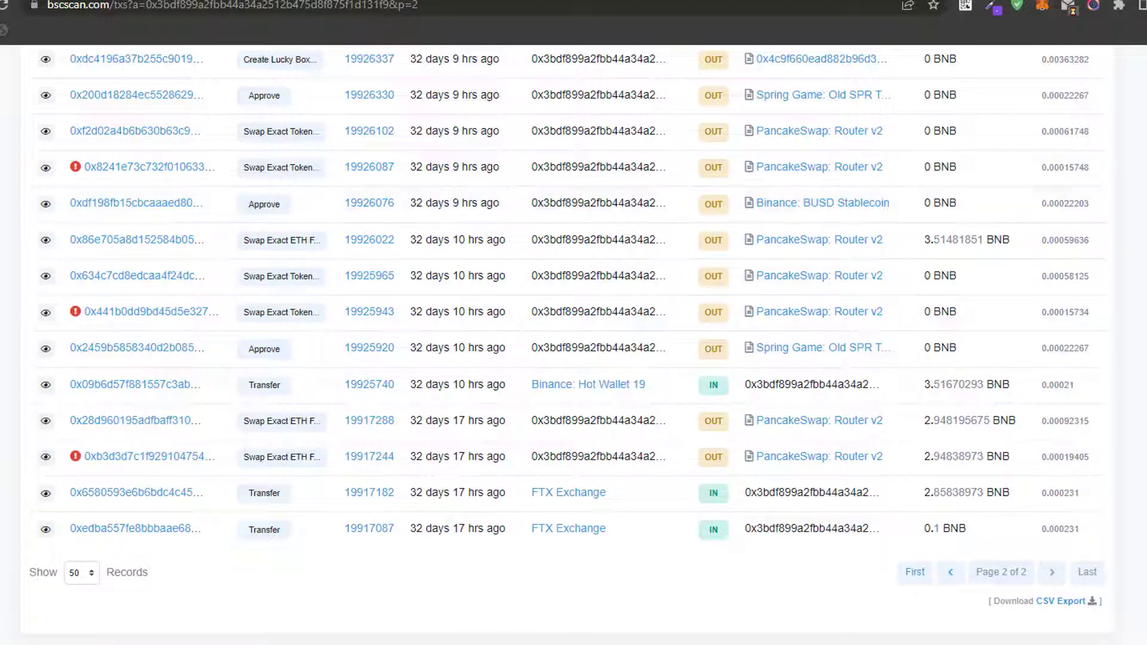
scroll(1069, 357, "up", 1)
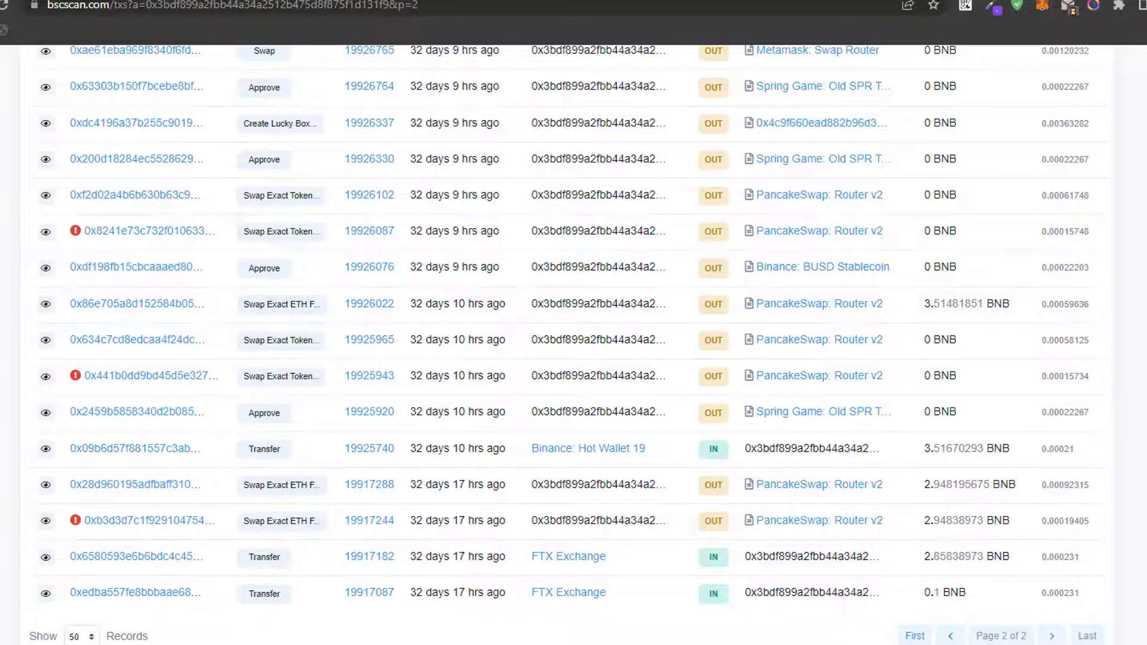
scroll(859, 296, "up", 2)
scroll(573, 343, "up", 1)
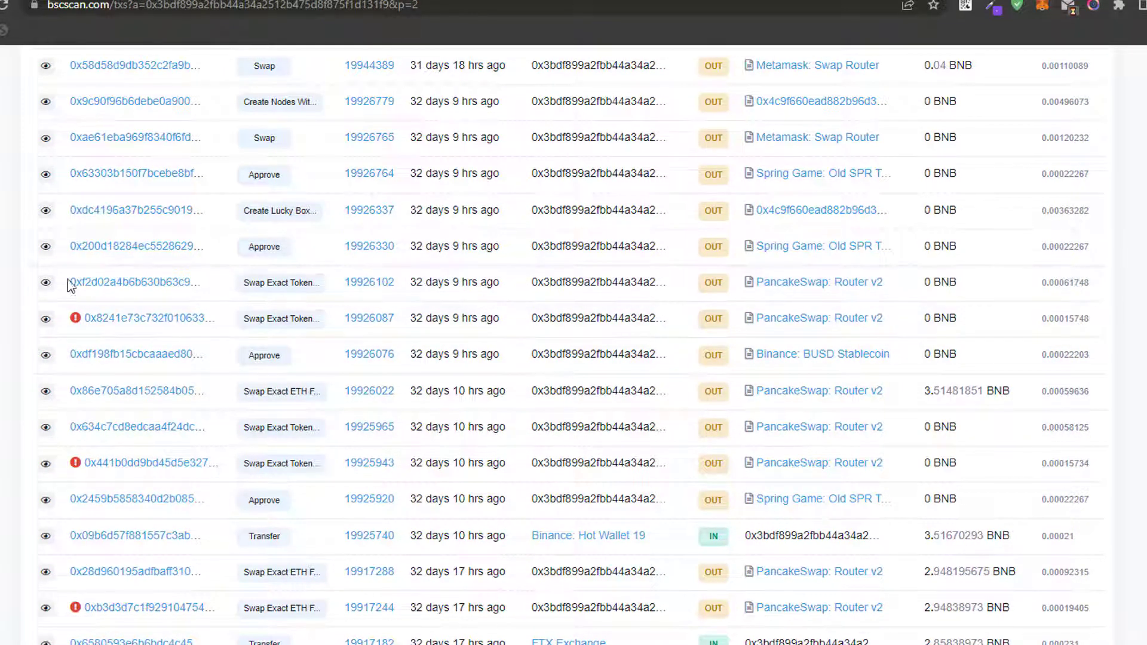
Show the additional info of the PancakeSwap swap in block 19926102 to read the BUSD amount spent on SPR.
left_click(46, 428)
left_click(46, 283)
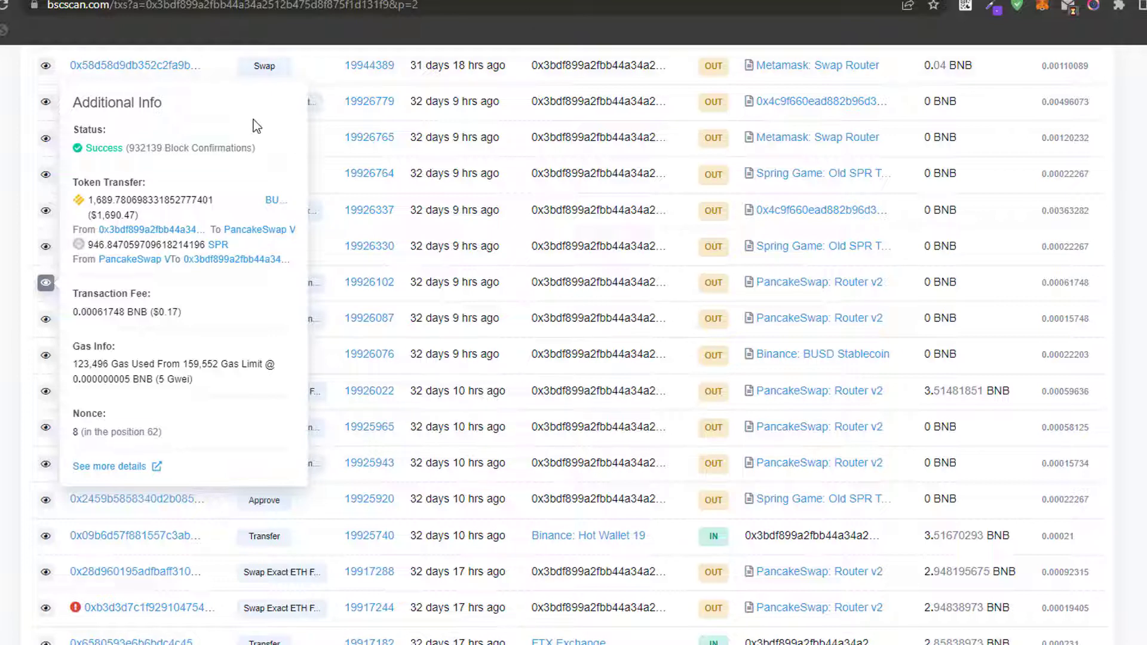
left_click(137, 216)
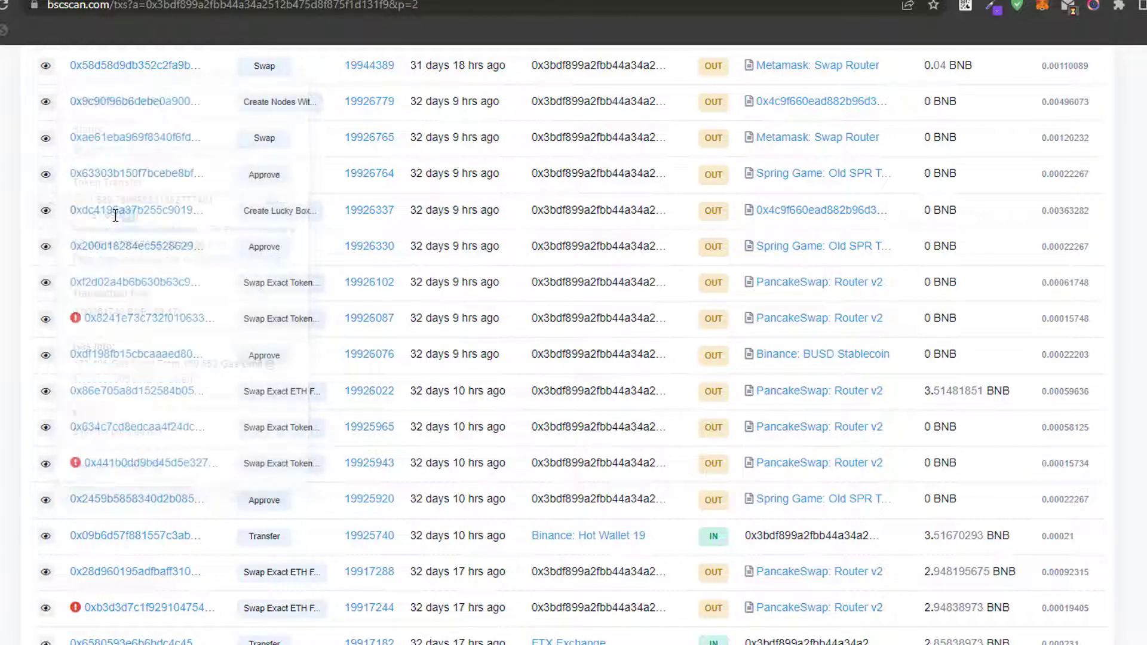
left_click_drag(115, 218, 97, 231)
left_click(66, 263)
left_click(46, 282)
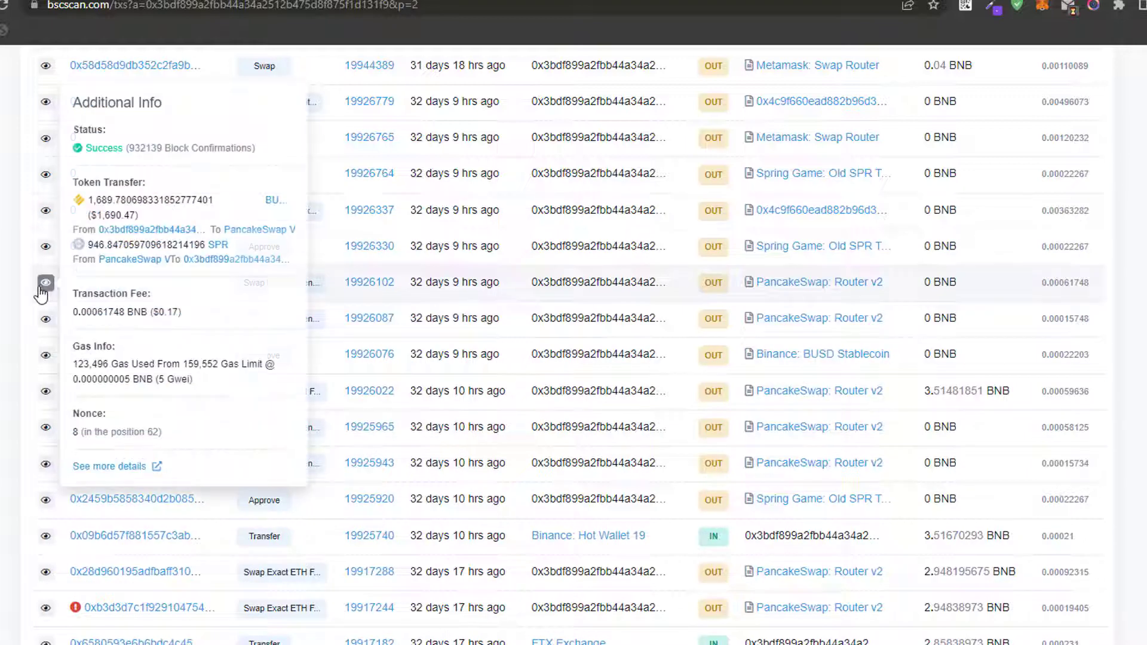
left_click_drag(97, 215, 119, 640)
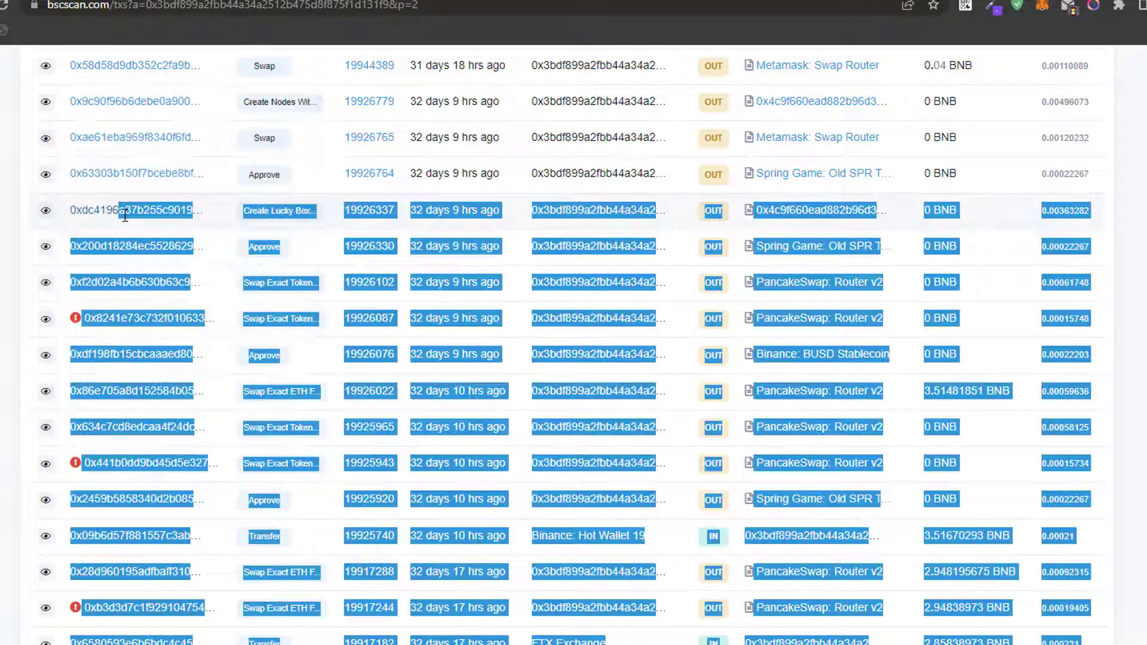
left_click(44, 306)
left_click(46, 285)
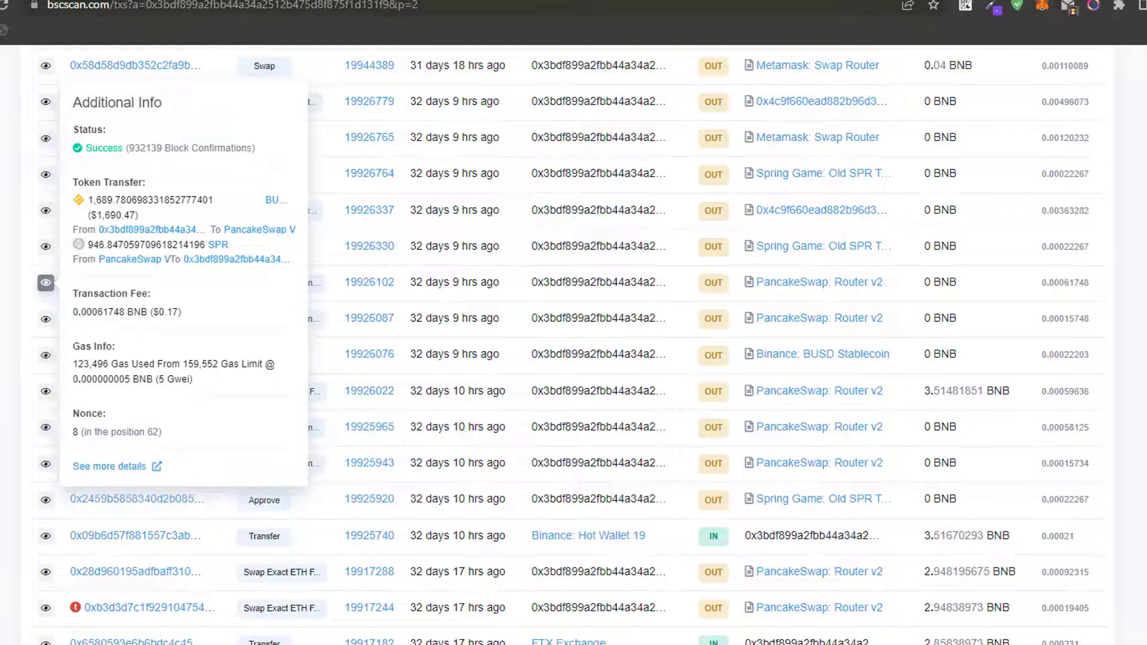
Switch to the Google Docs document and enter 1690.47 as the value for Investissement initial.
key("ctrl+Tab")
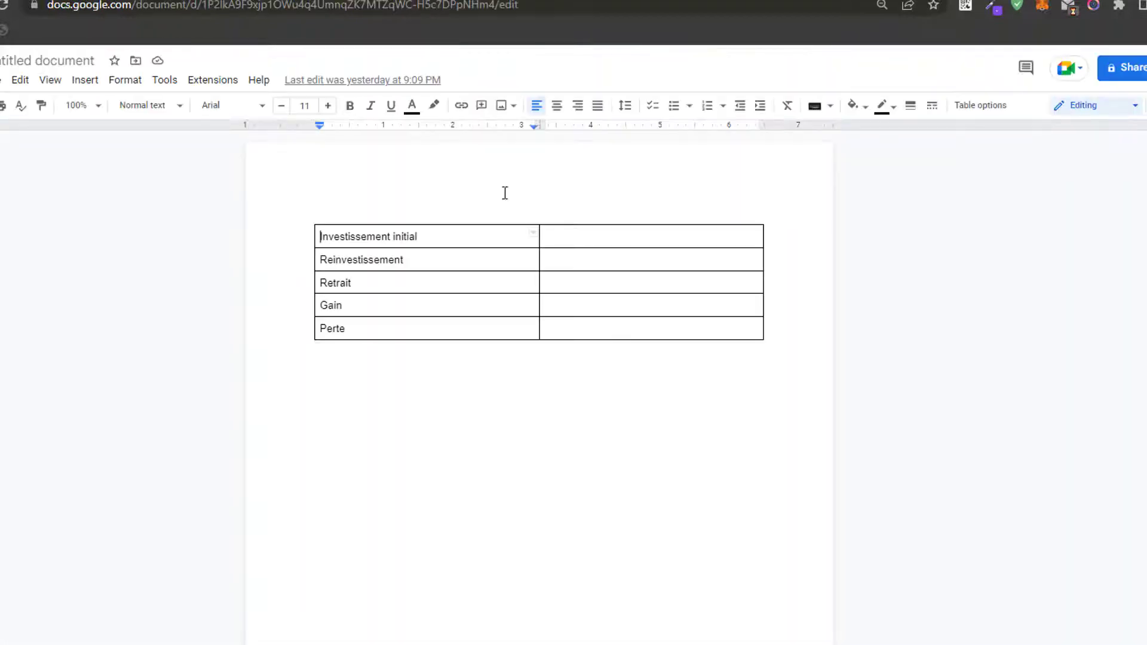
double_click(556, 237)
type("1690.47")
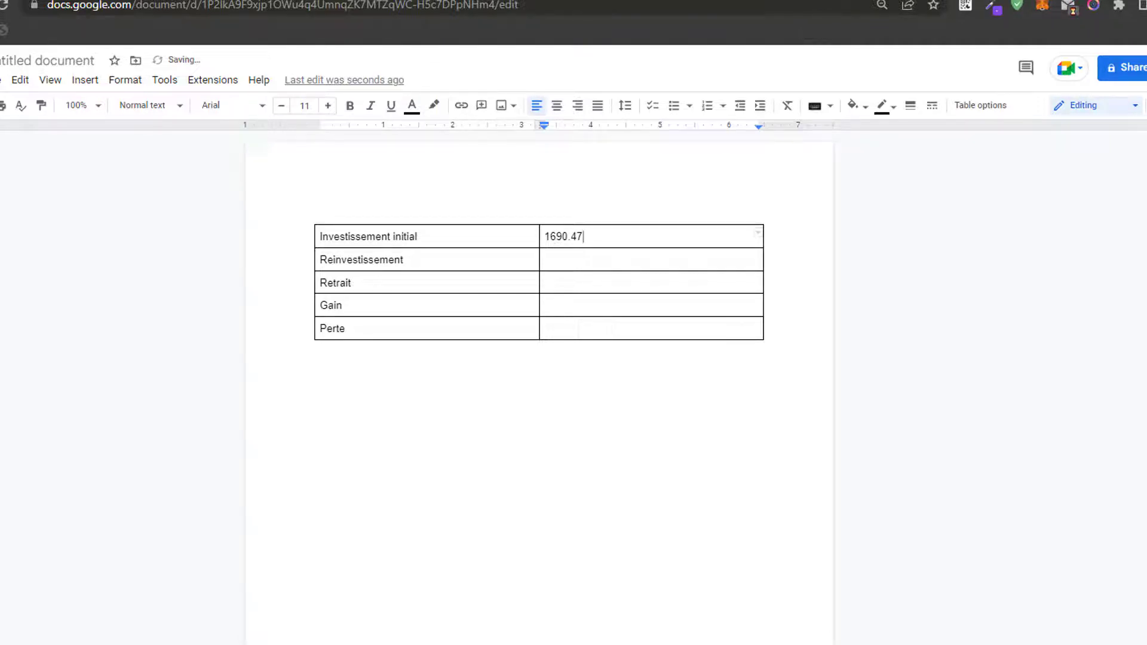
View the additional info of the Metamask swap in block 19926765 on BscScan, and highlight the initial investment value in the document.
key("ctrl+Tab")
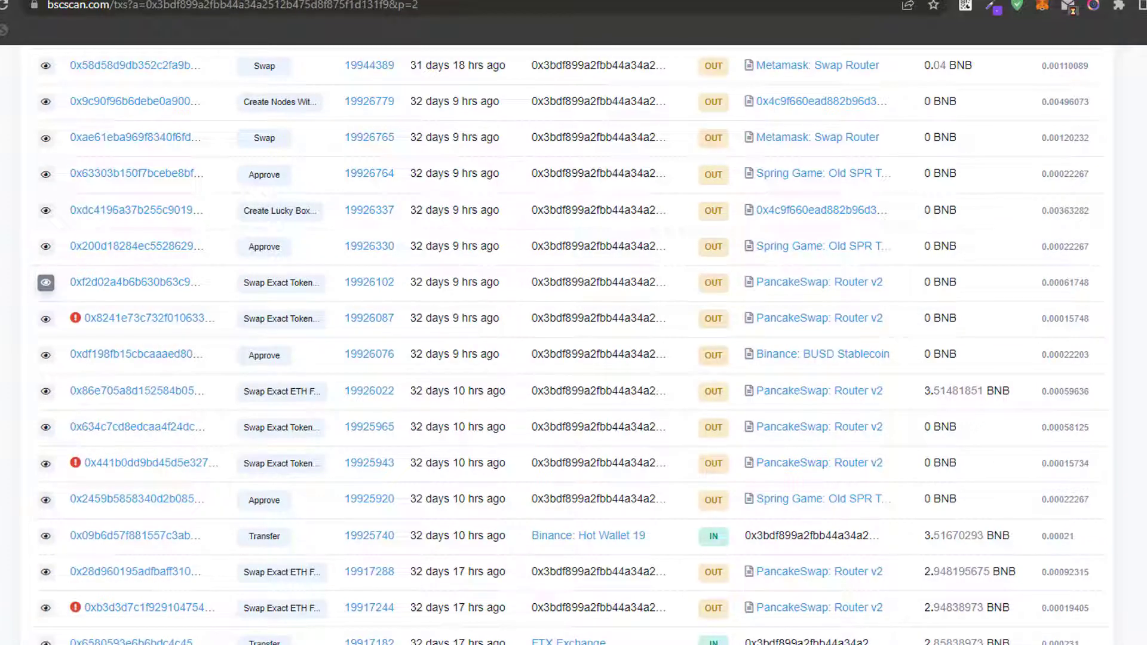
scroll(568, 344, "up", 3)
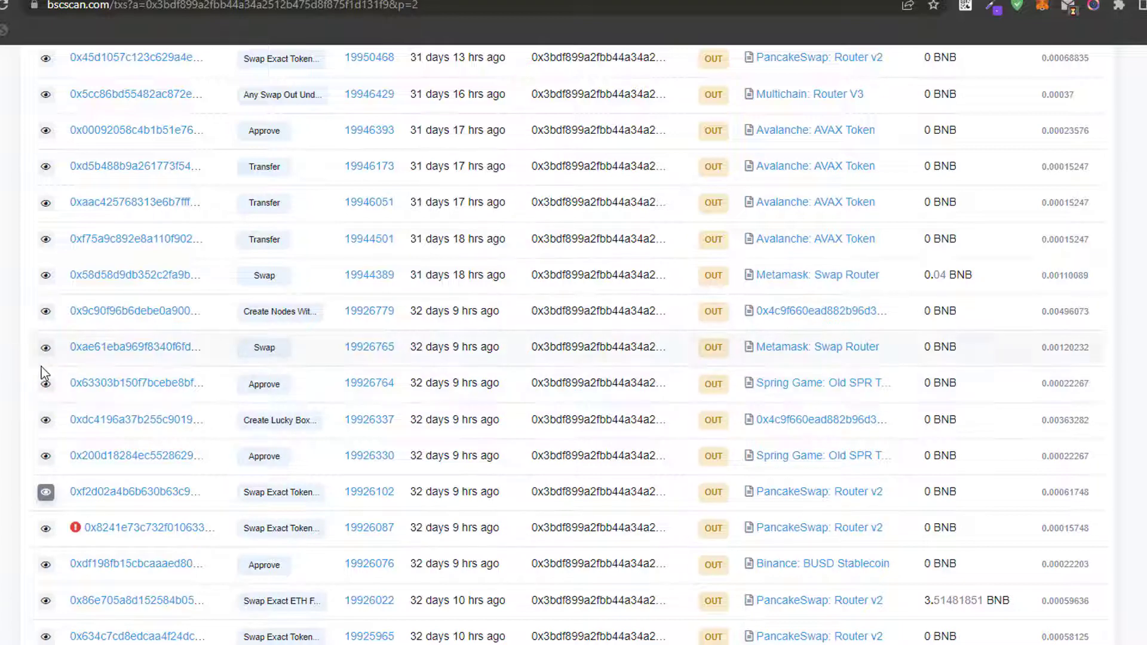
left_click(46, 349)
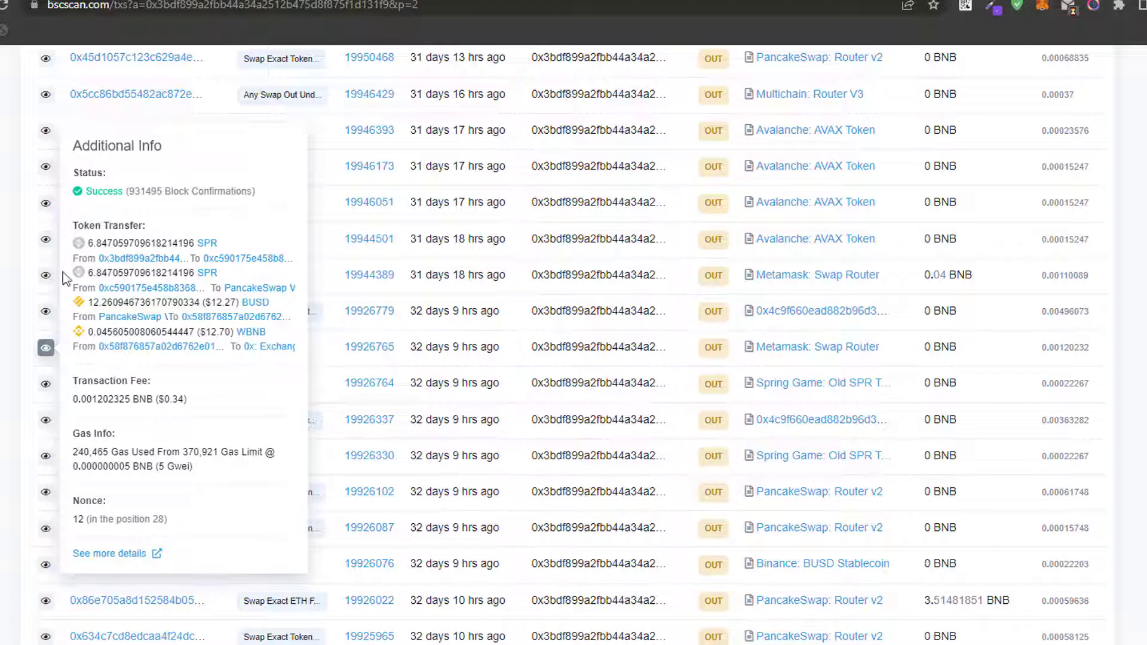
left_click(56, 287)
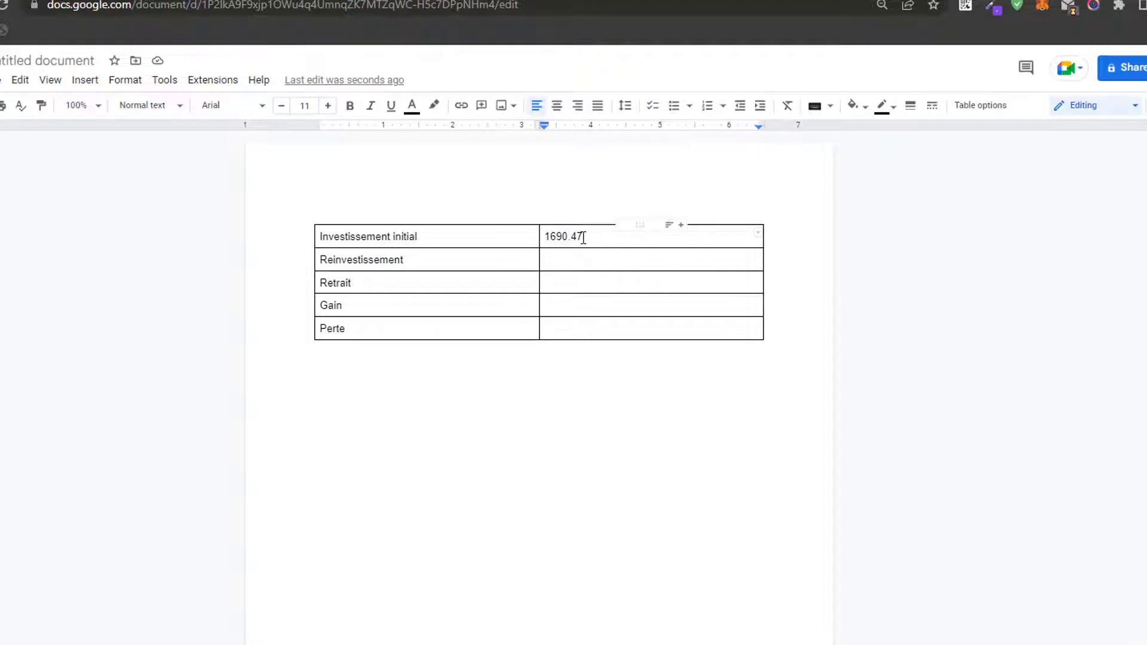
left_click_drag(584, 238, 545, 237)
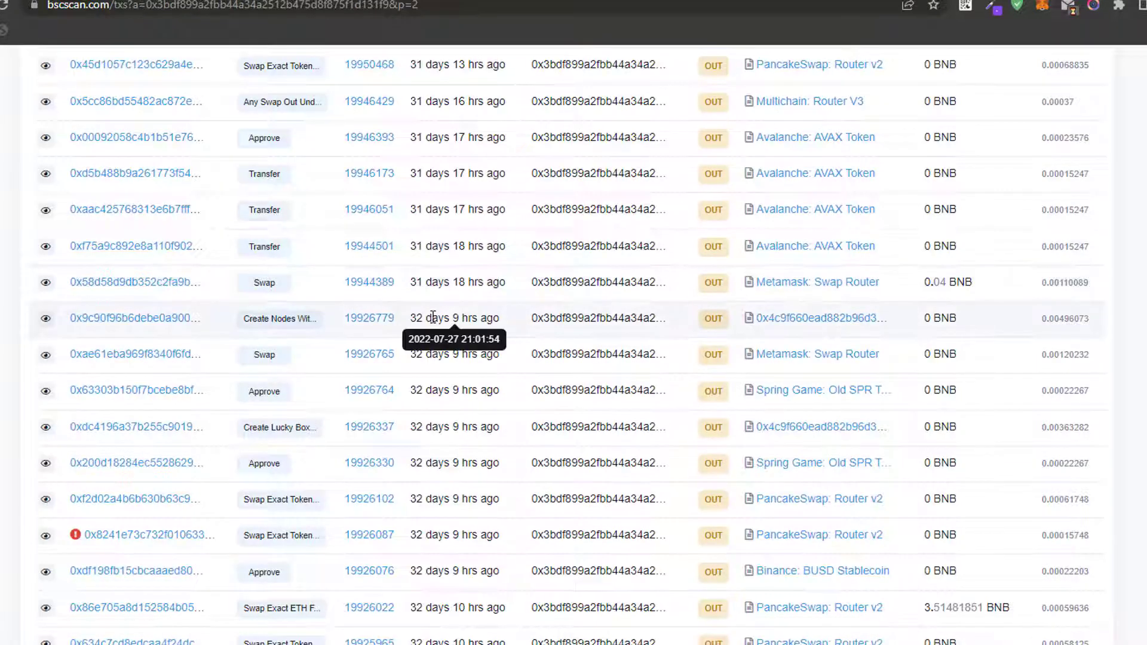
Back on BscScan, view the additional info of the PancakeSwap swap in block 19950468 and close it.
scroll(883, 51, "up", 2)
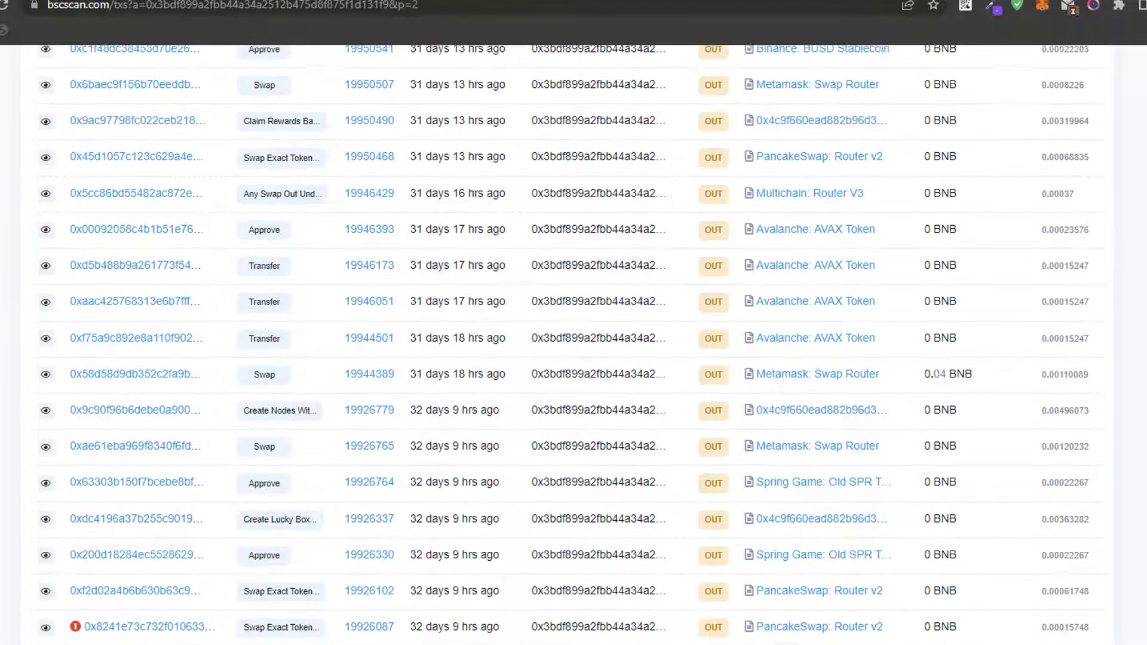
scroll(183, 278, "up", 3)
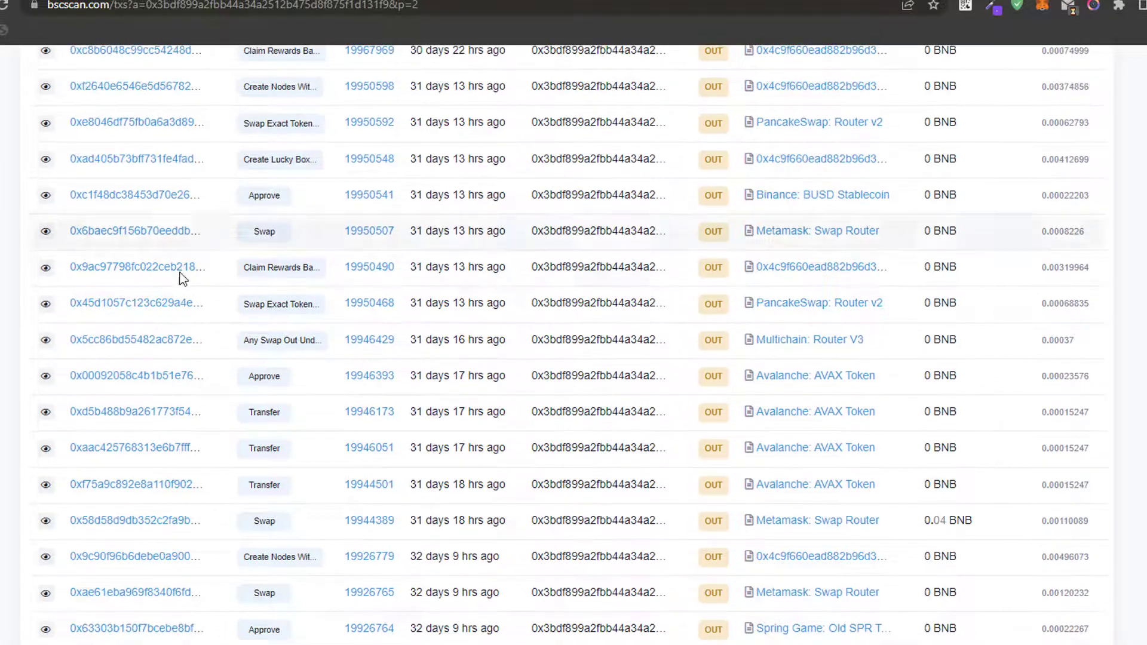
left_click(45, 305)
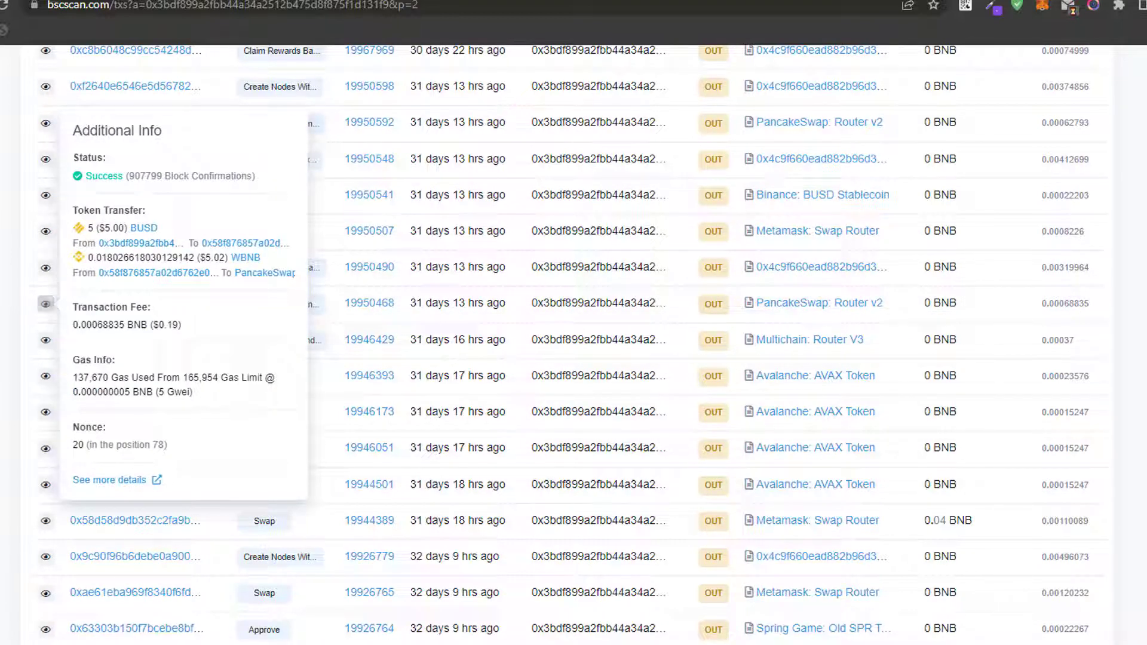
left_click(441, 287)
Review the whole second page of transactions for further swaps, node creations and reward claims.
scroll(573, 344, "up", 9)
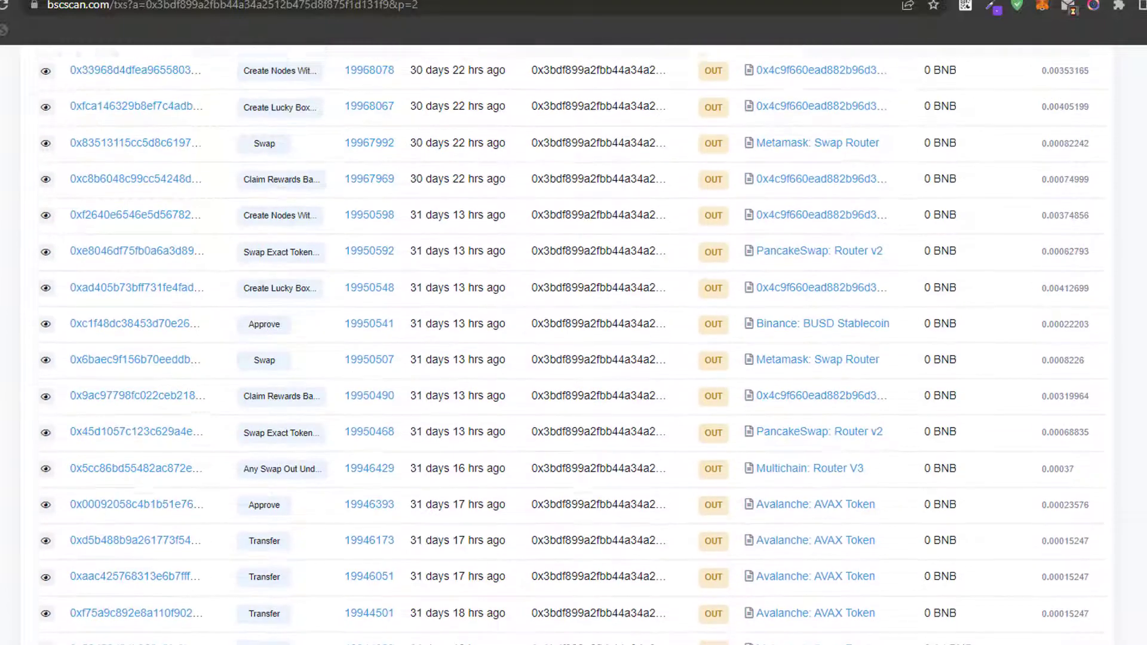
scroll(574, 344, "down", 14)
scroll(686, 394, "down", 5)
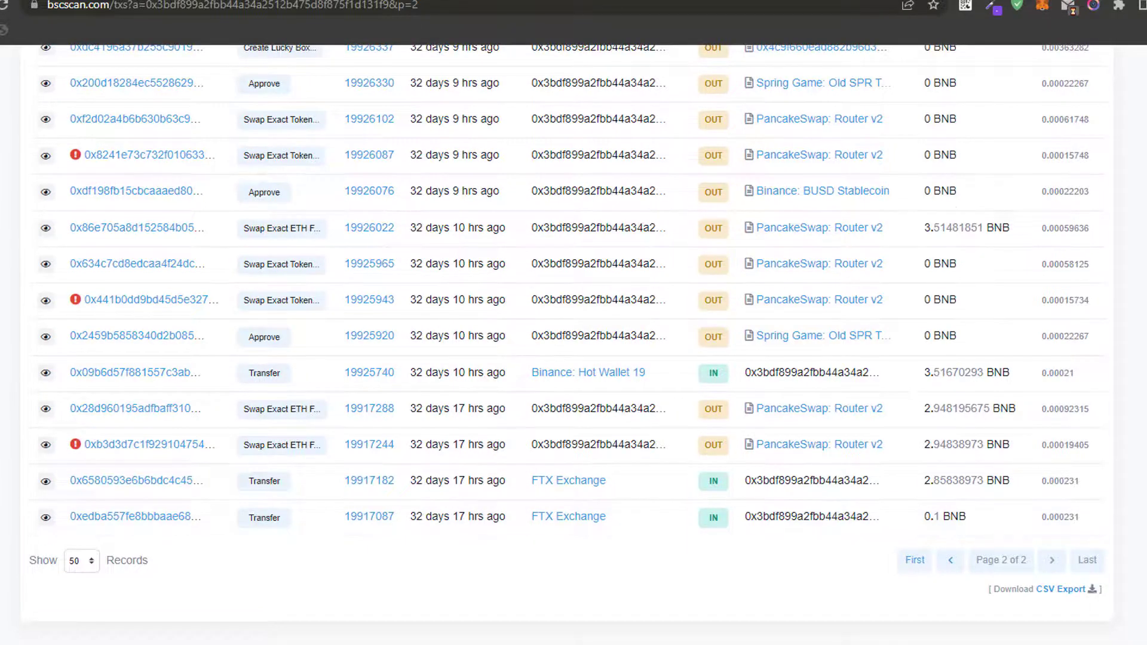
scroll(902, 519, "up", 15)
scroll(561, 349, "up", 1)
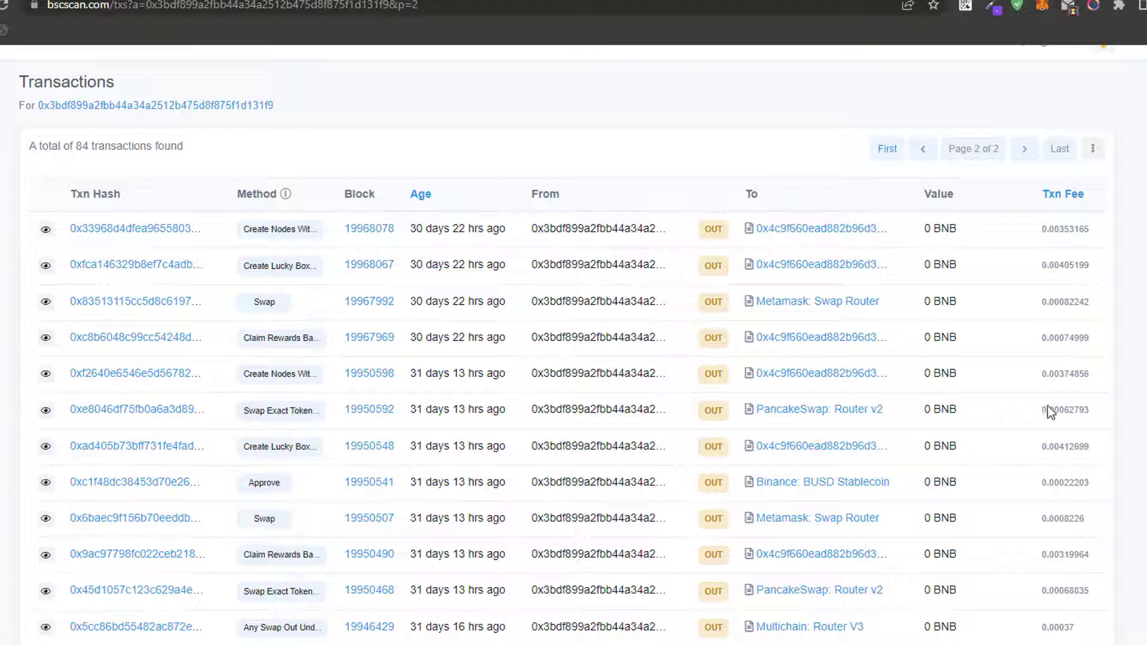
scroll(748, 153, "down", 1)
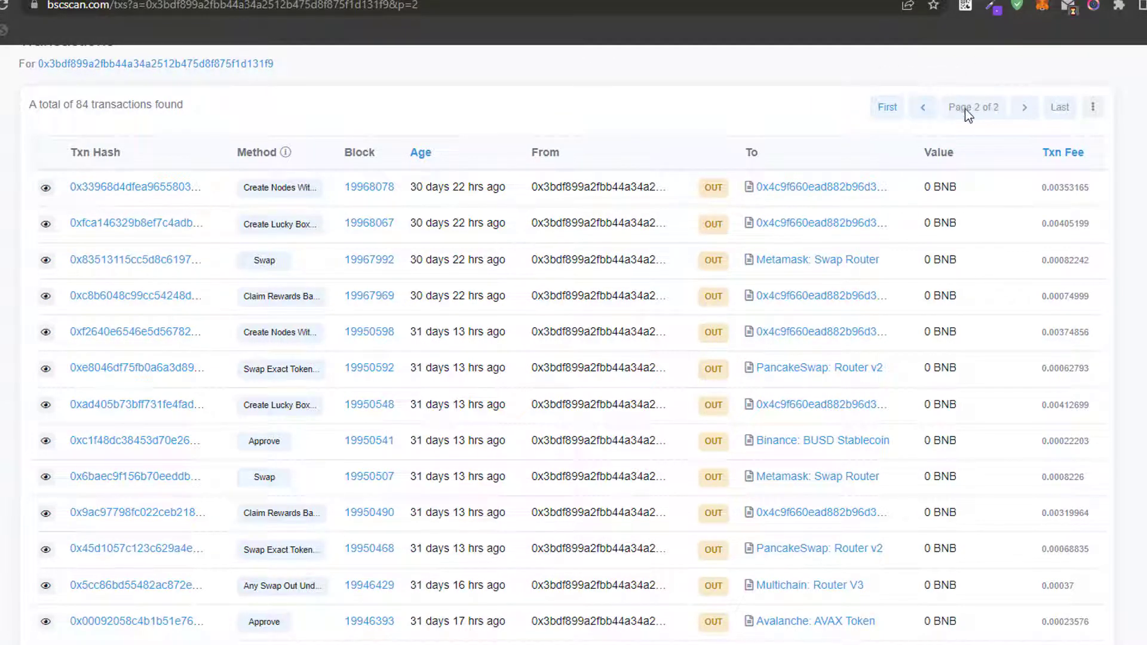
Go to the first page of transactions and view the additional info of the incoming Binance transfer in block 20316731.
left_click(922, 109)
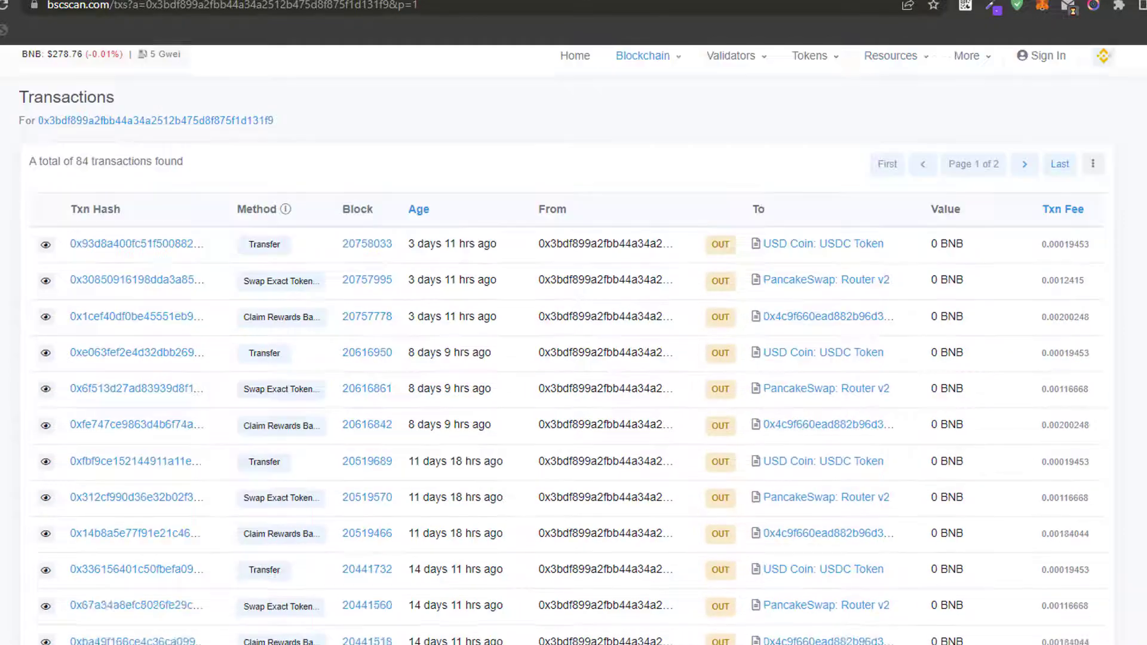
scroll(574, 358, "down", 15)
scroll(574, 358, "up", 10)
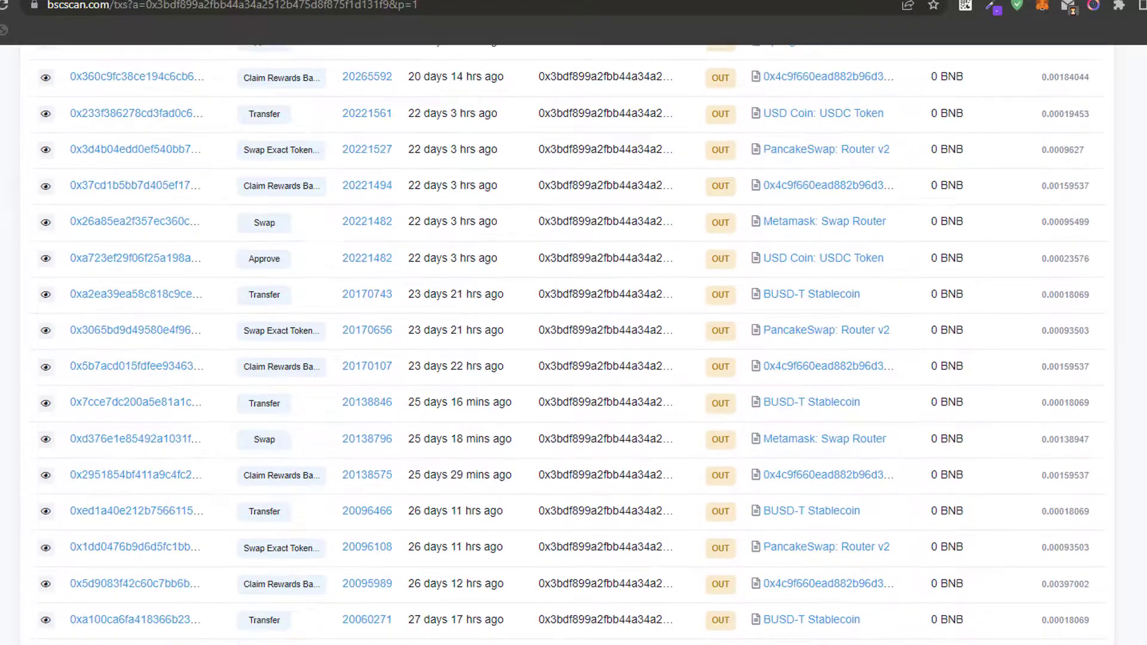
scroll(574, 345, "up", 8)
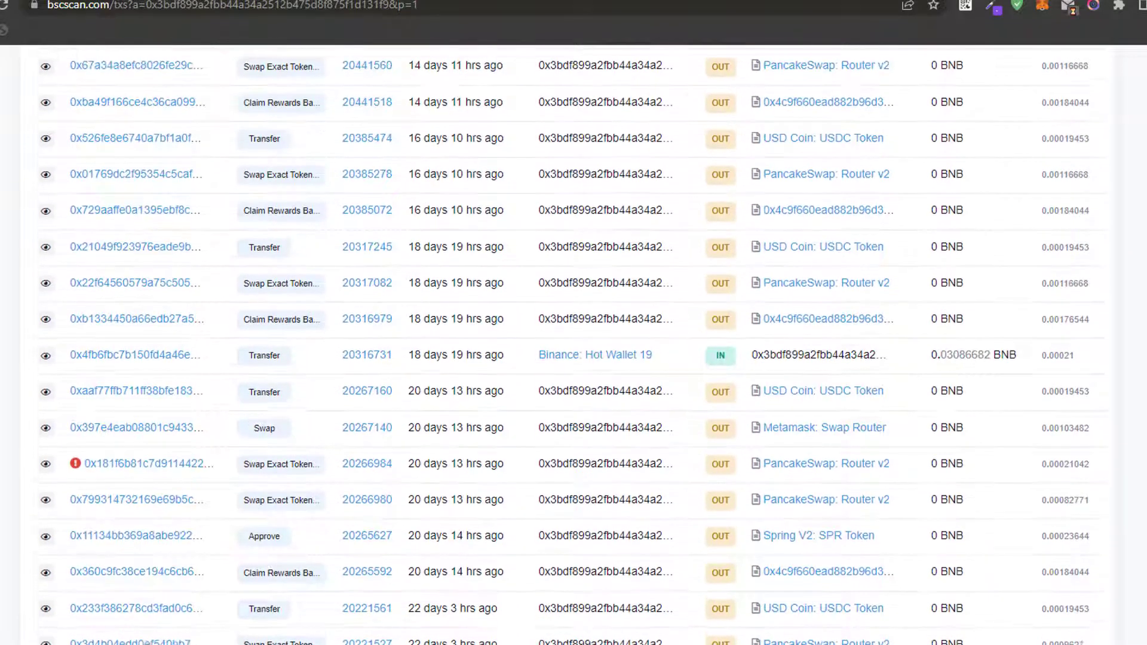
scroll(574, 358, "up", 3)
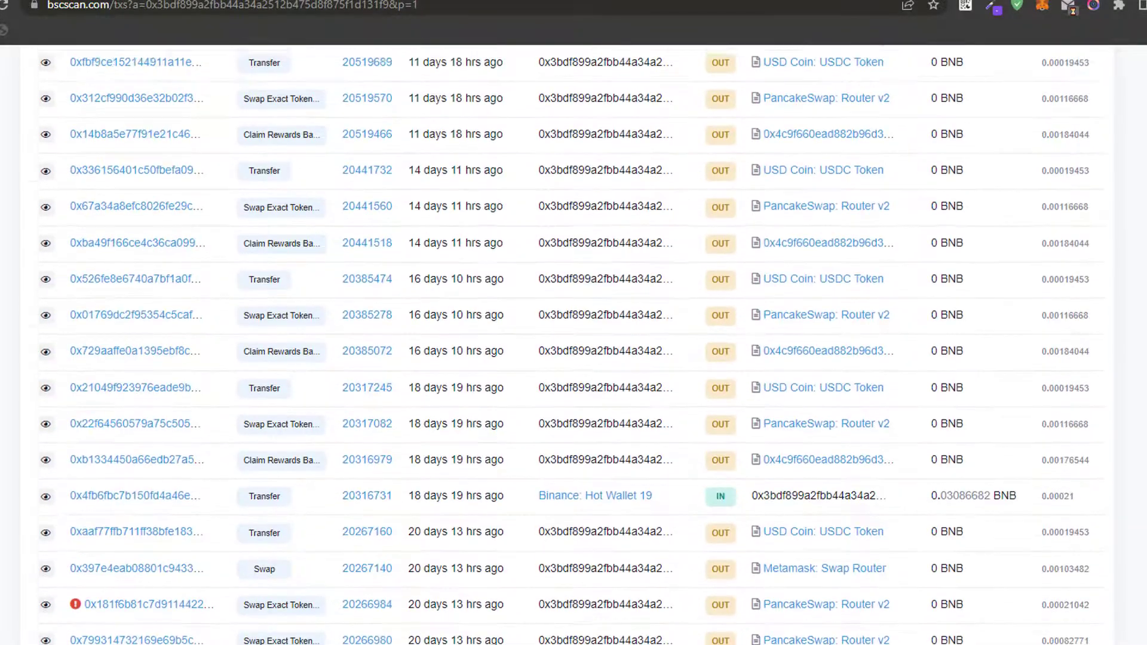
scroll(573, 353, "up", 3)
scroll(574, 352, "down", 6)
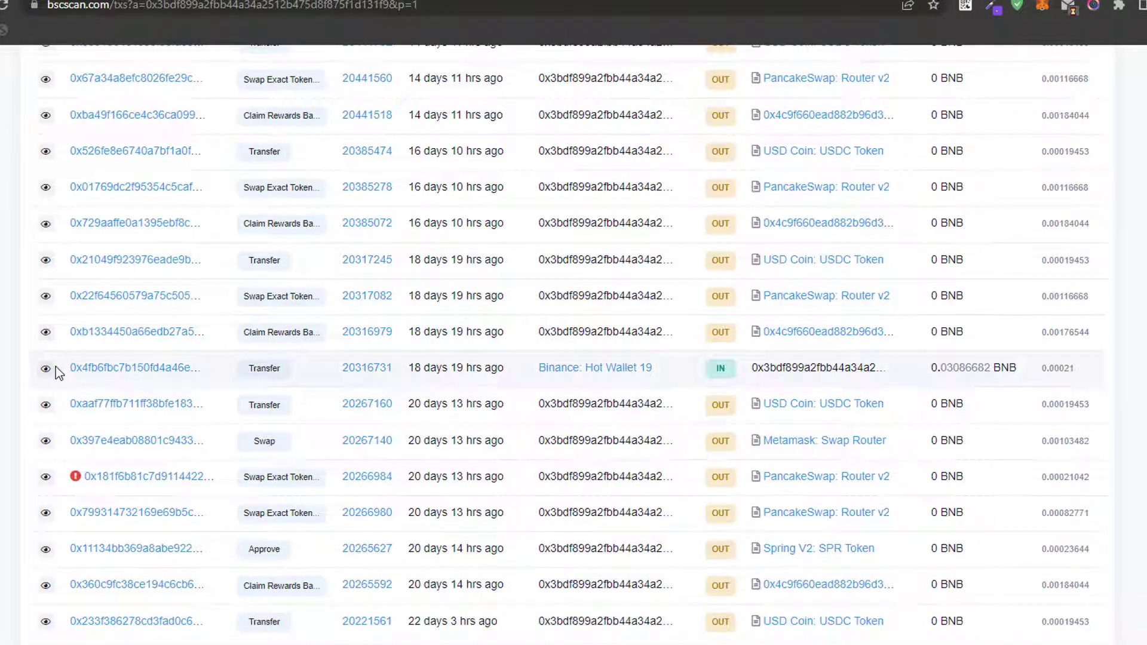
left_click(46, 371)
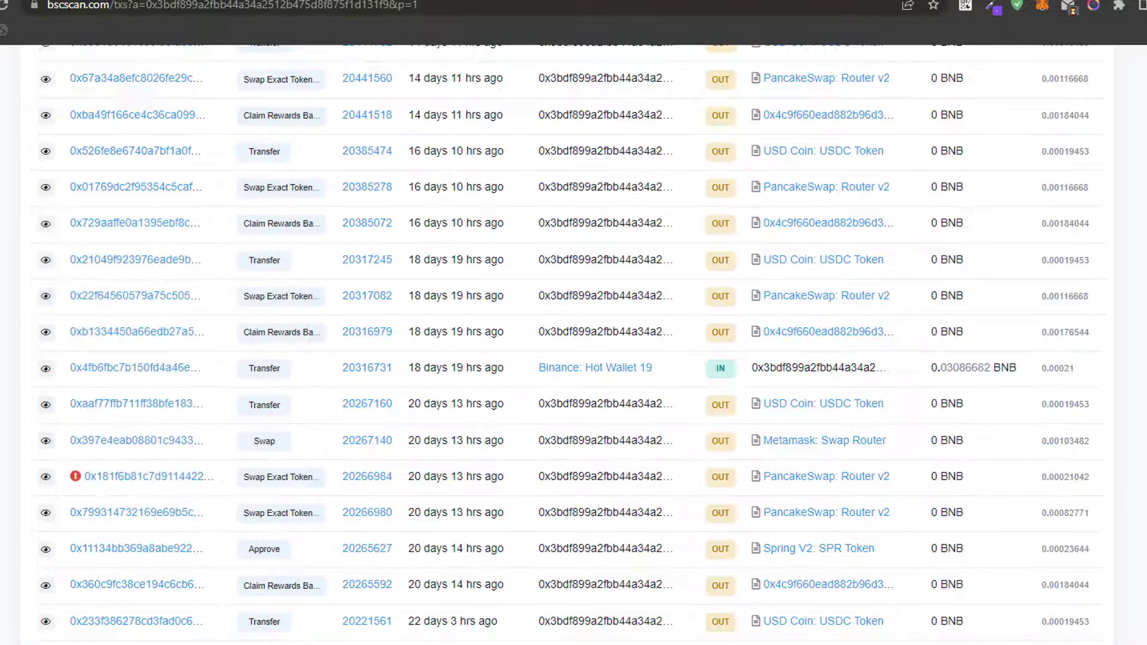
Review the rest of the first page of transactions for reward claims, swaps and outgoing transfers.
scroll(574, 344, "down", 9)
scroll(574, 345, "down", 4)
scroll(574, 344, "up", 20)
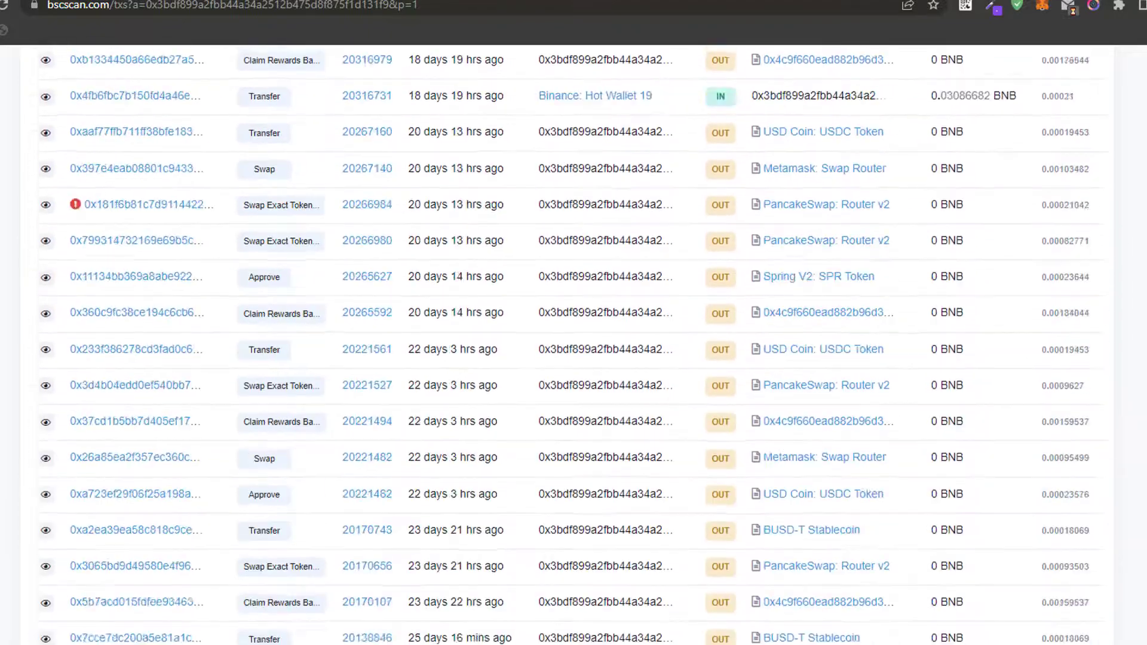
scroll(574, 344, "up", 2)
scroll(574, 344, "down", 20)
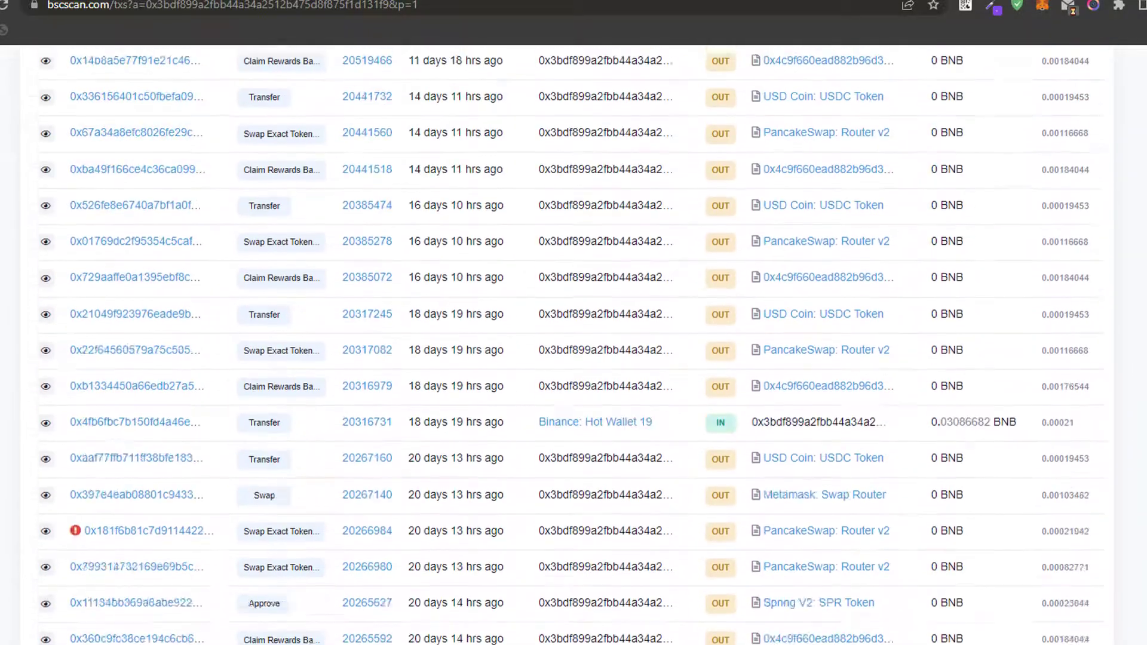
scroll(574, 344, "up", 15)
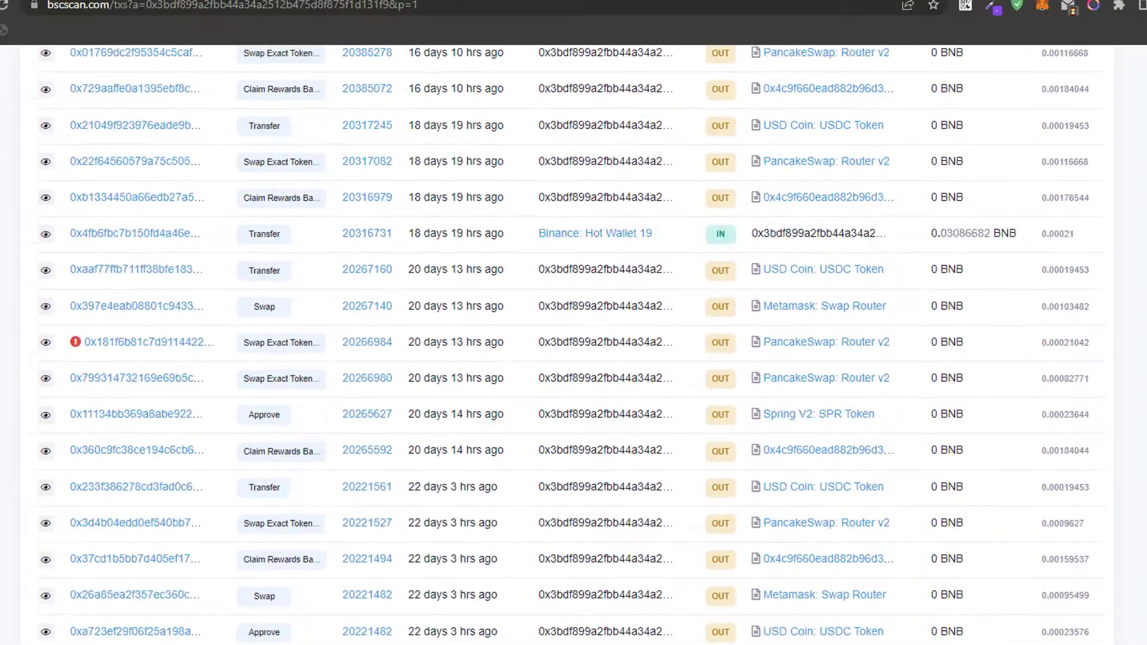
scroll(574, 345, "up", 10)
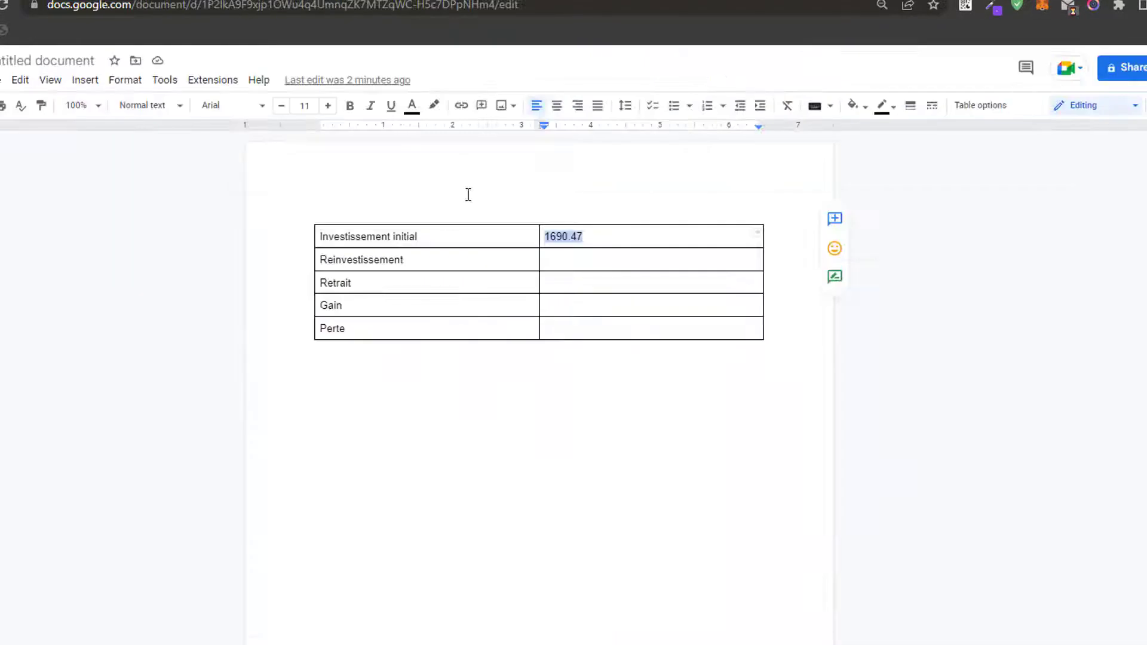
Place the cursor in the document's Reinvestissement value cell, and view the owned trees in My Collection on the Spring game site.
left_click(562, 260)
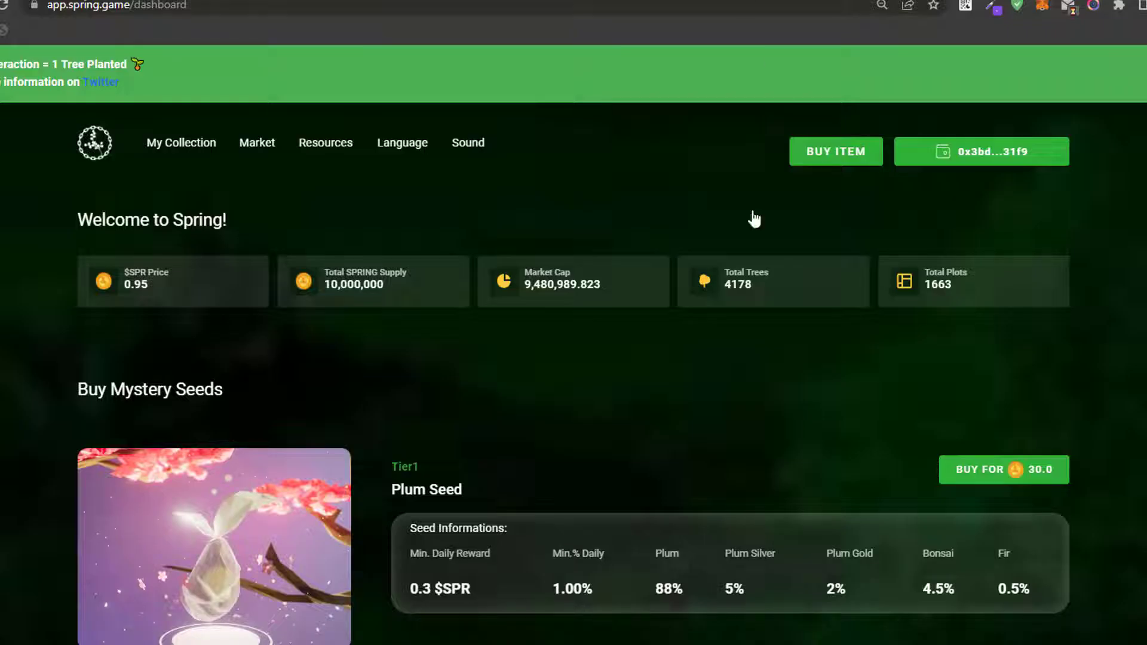
left_click(191, 144)
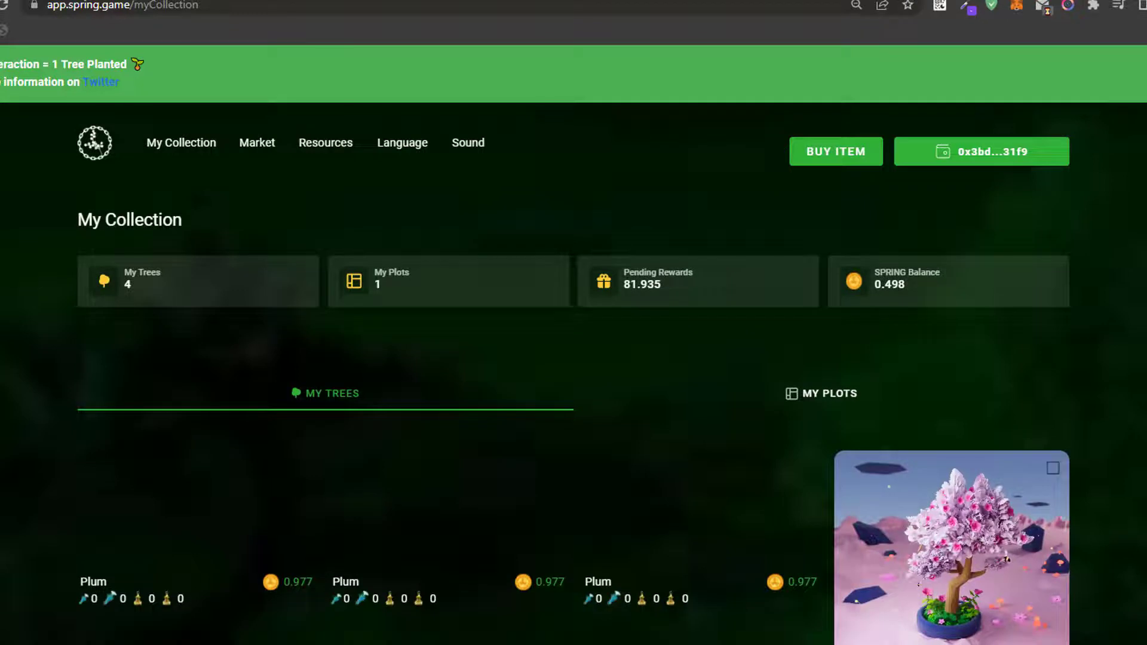
scroll(574, 347, "down", 2)
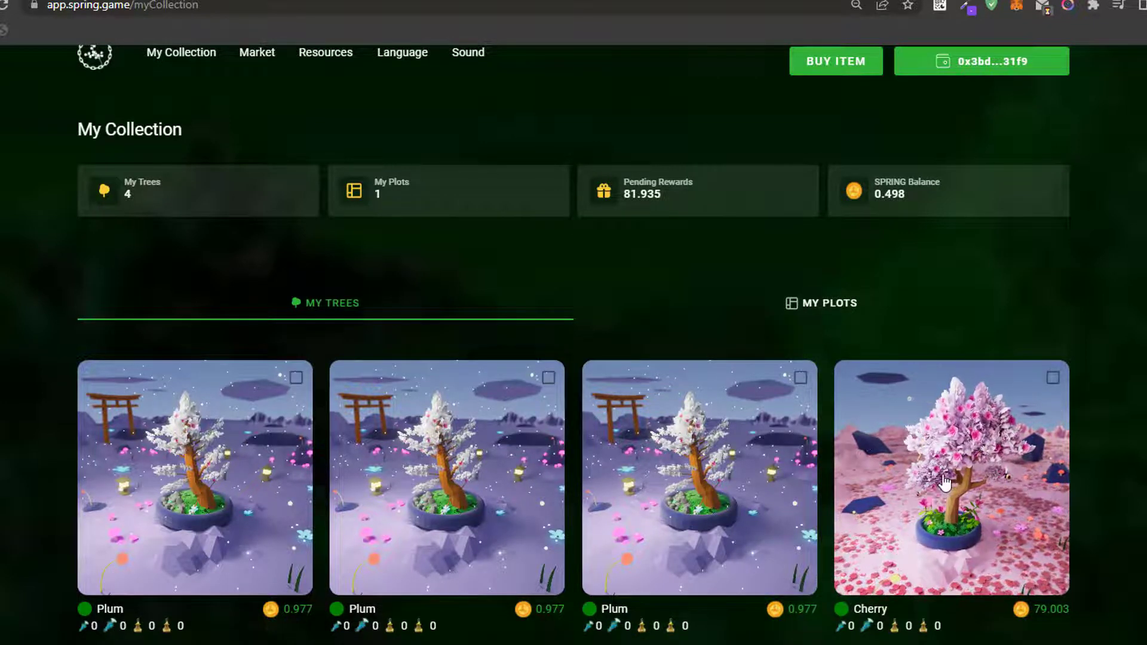
Back on BscScan's second transaction page, view the additional info of the Create Lucky Boxes transaction in block 19926337 and close it.
key("ctrl+Tab")
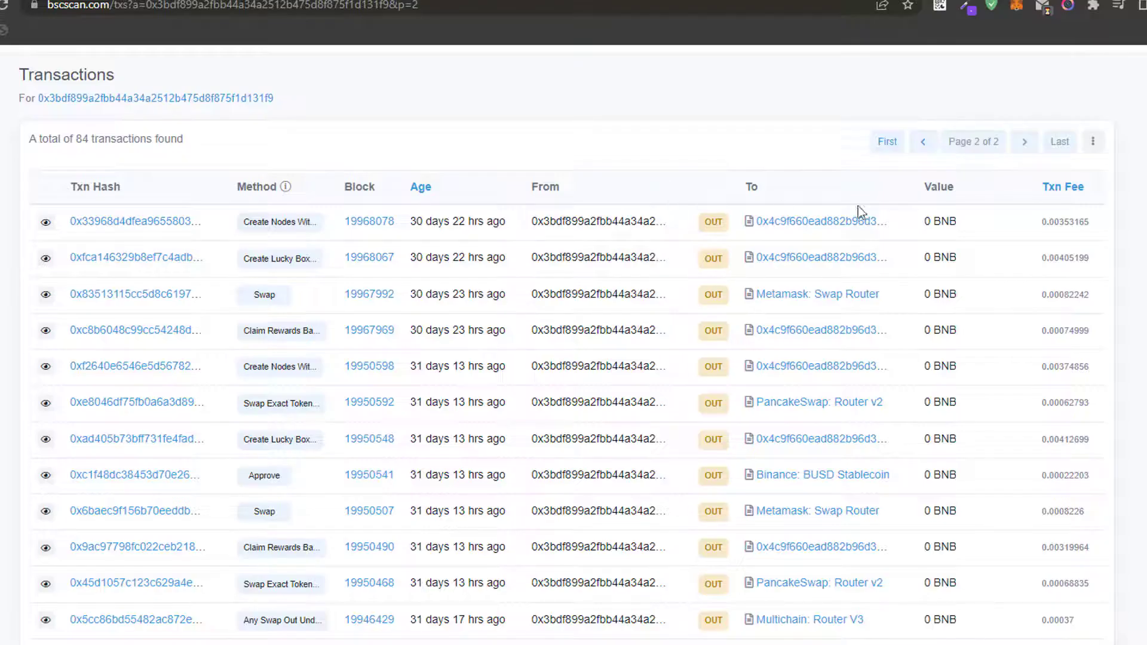
scroll(945, 207, "down", 5)
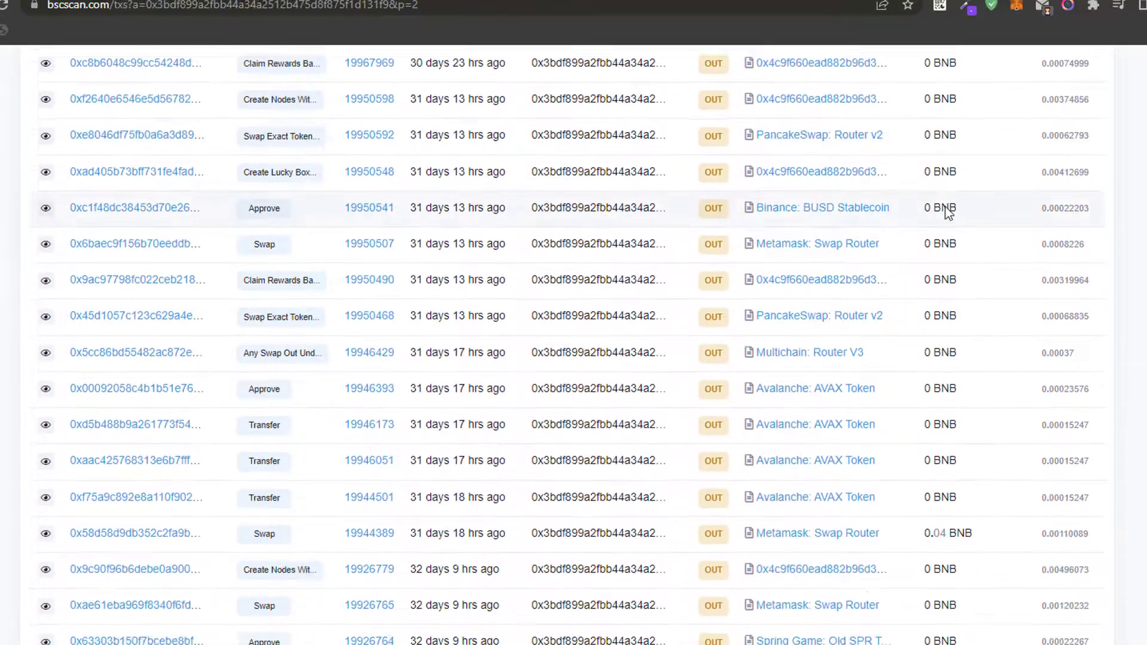
scroll(945, 209, "down", 4)
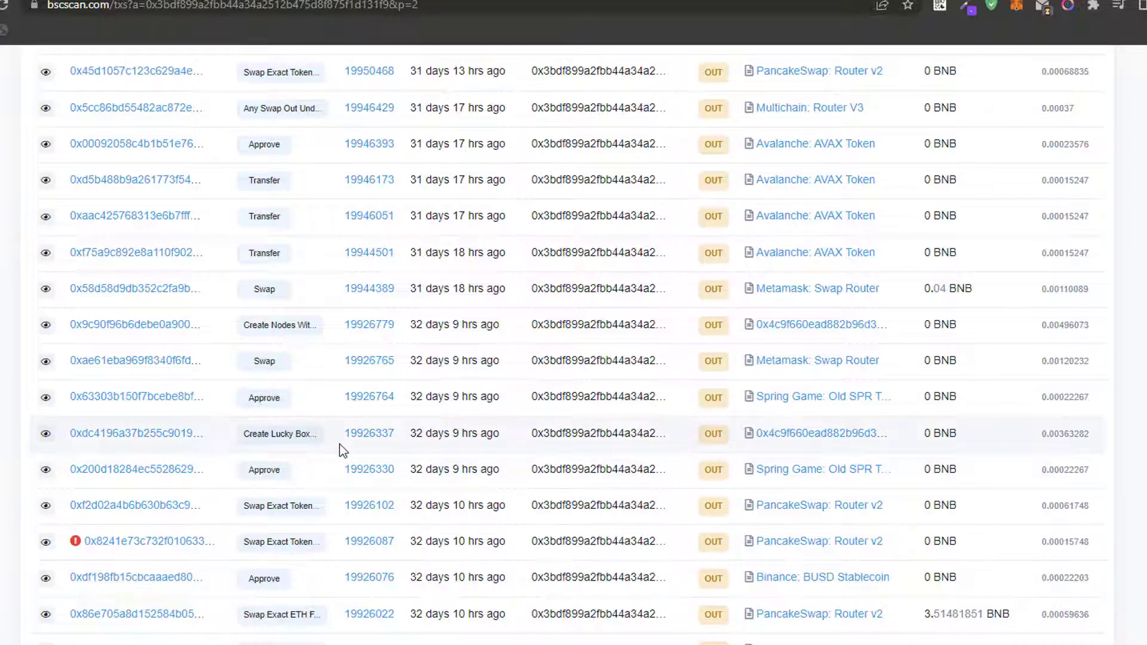
left_click(45, 434)
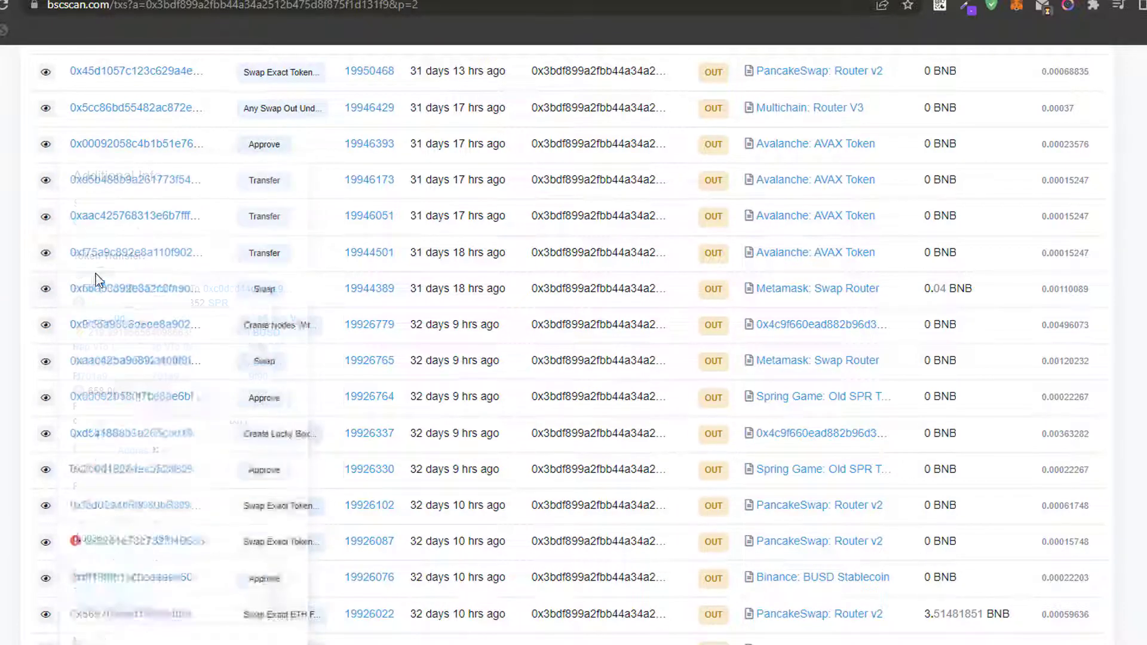
left_click_drag(111, 279, 87, 286)
left_click(49, 488)
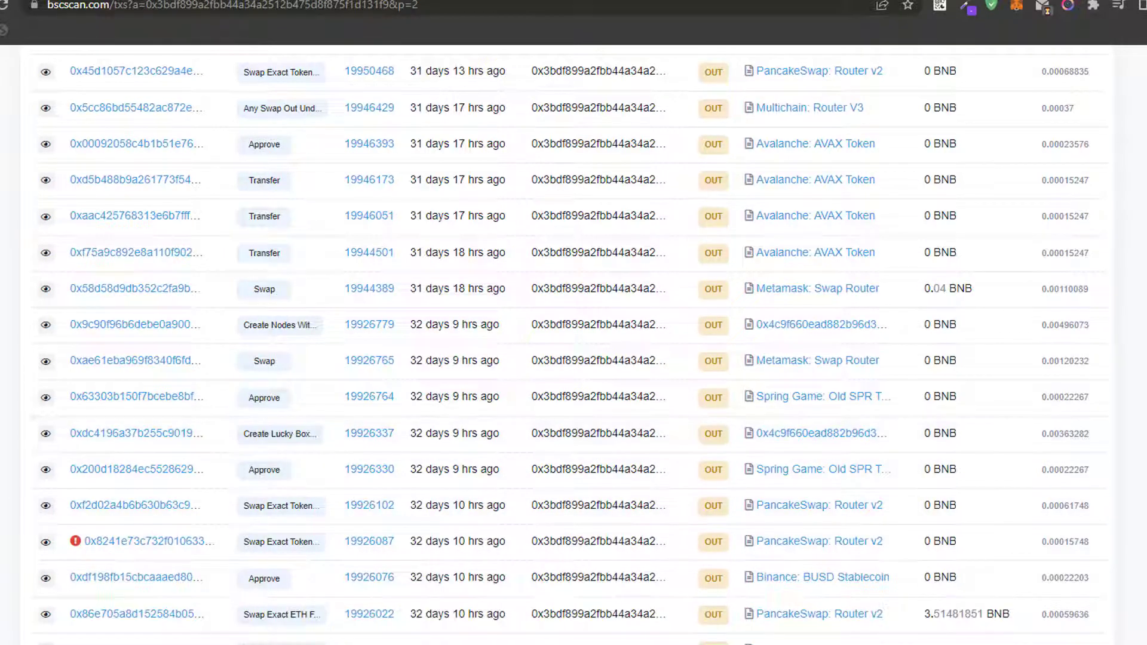
View the additional info of the Create Lucky Boxes transactions in blocks 19950548 and 19968067.
scroll(986, 454, "up", 1)
scroll(572, 345, "up", 7)
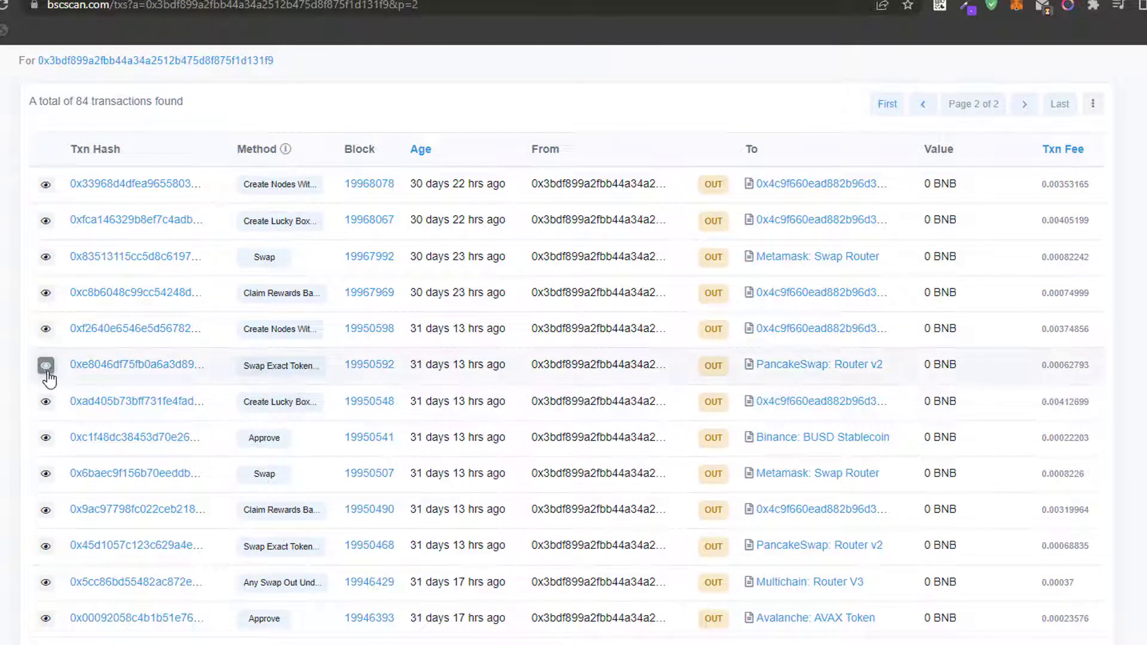
left_click(44, 405)
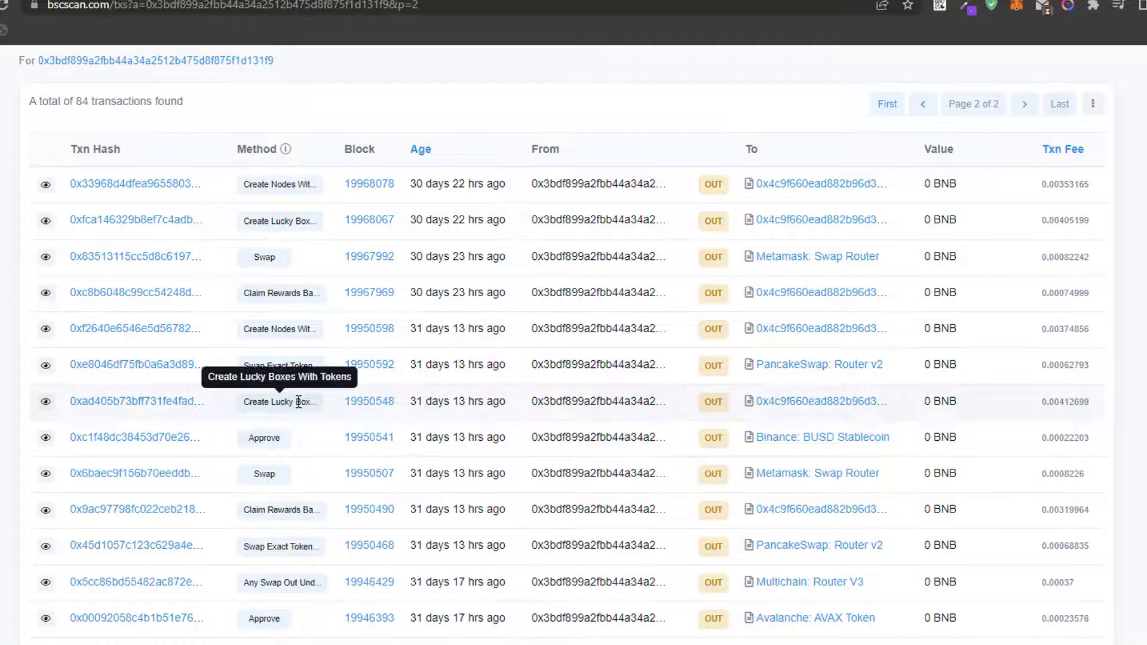
left_click(45, 221)
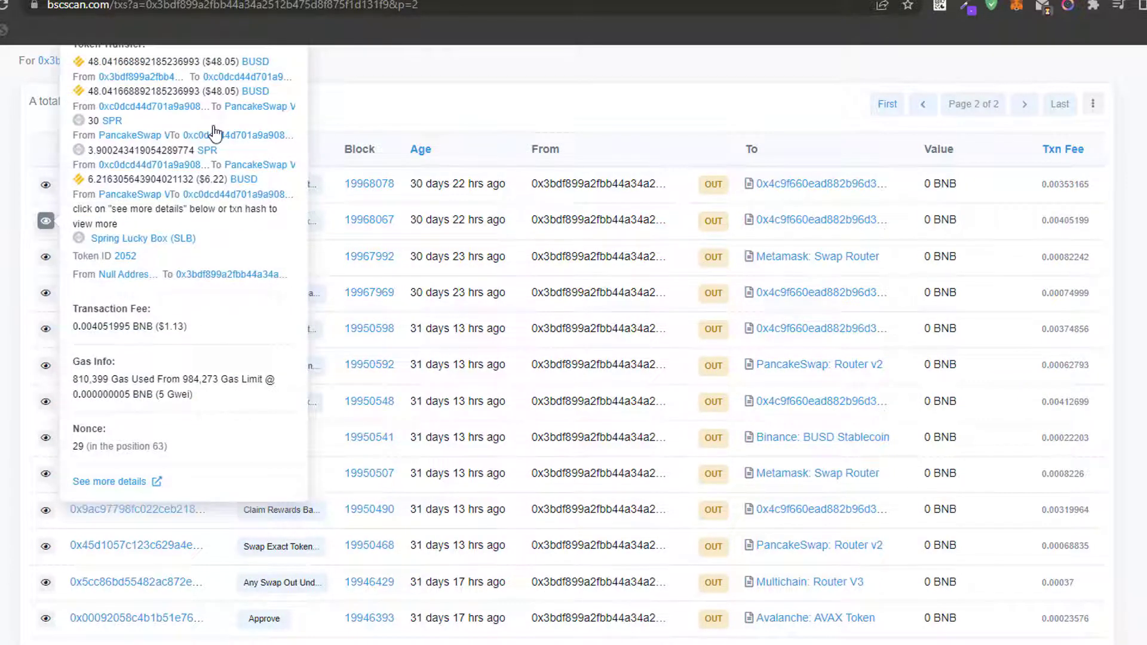
left_click(1135, 330)
scroll(1138, 328, "up", 1)
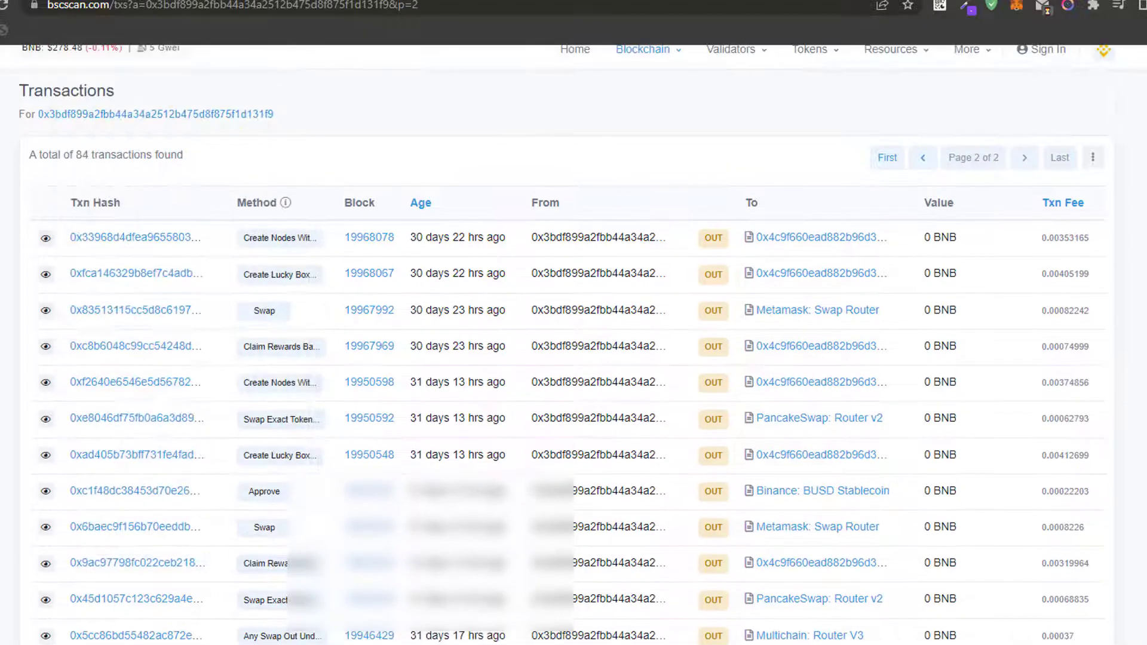
Search the computer for the Calculator app and open it.
key("super")
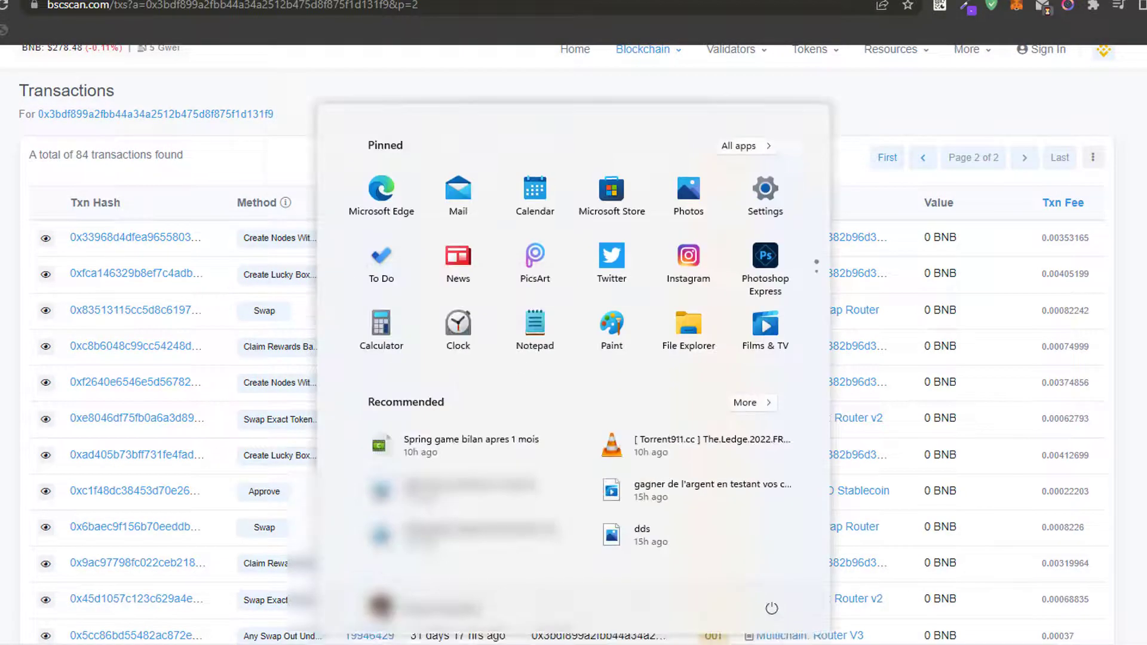
type("calculator")
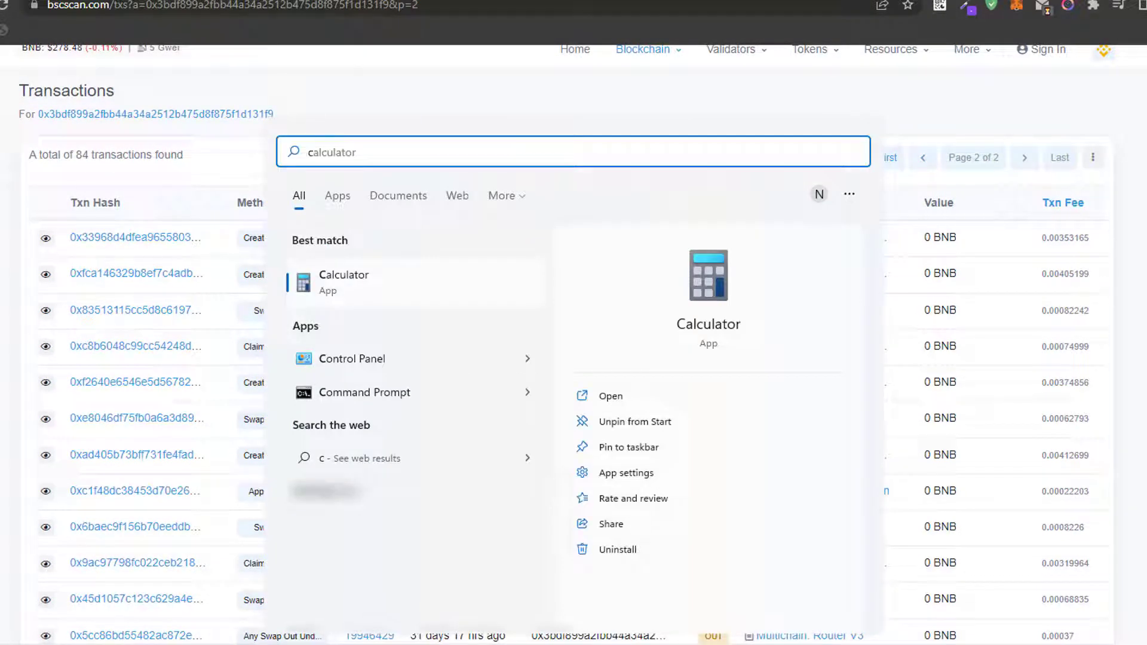
key("Return")
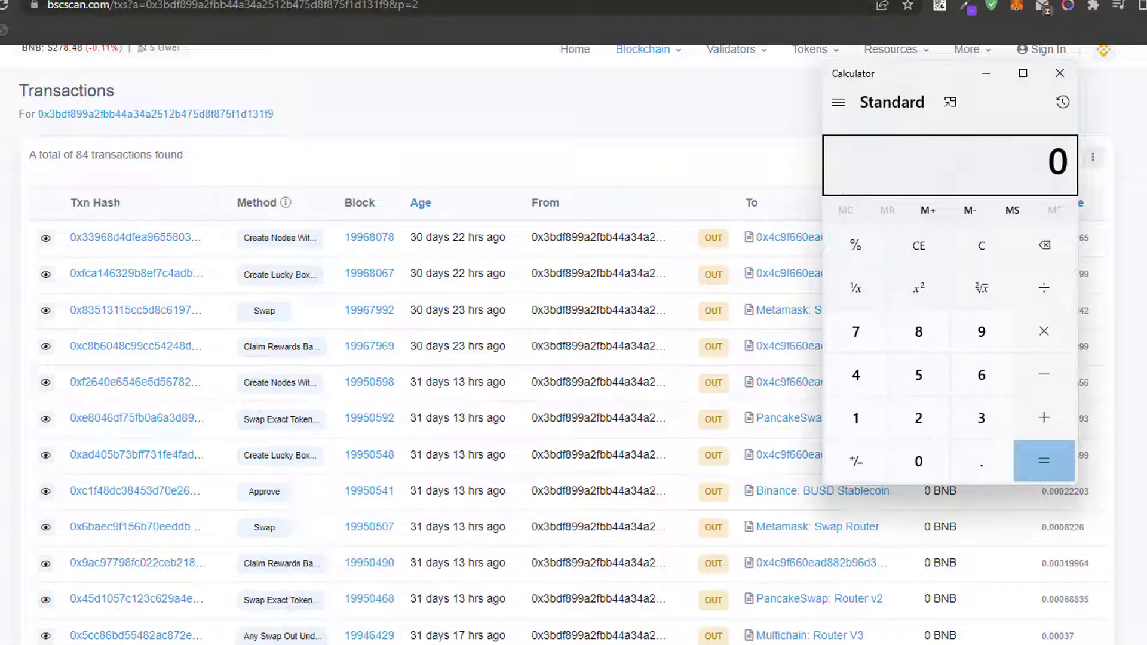
Recheck the amounts spent in the Create Lucky Boxes transactions in blocks 19950548 and 19968067 on BscScan.
left_click(45, 457)
left_click(5, 284)
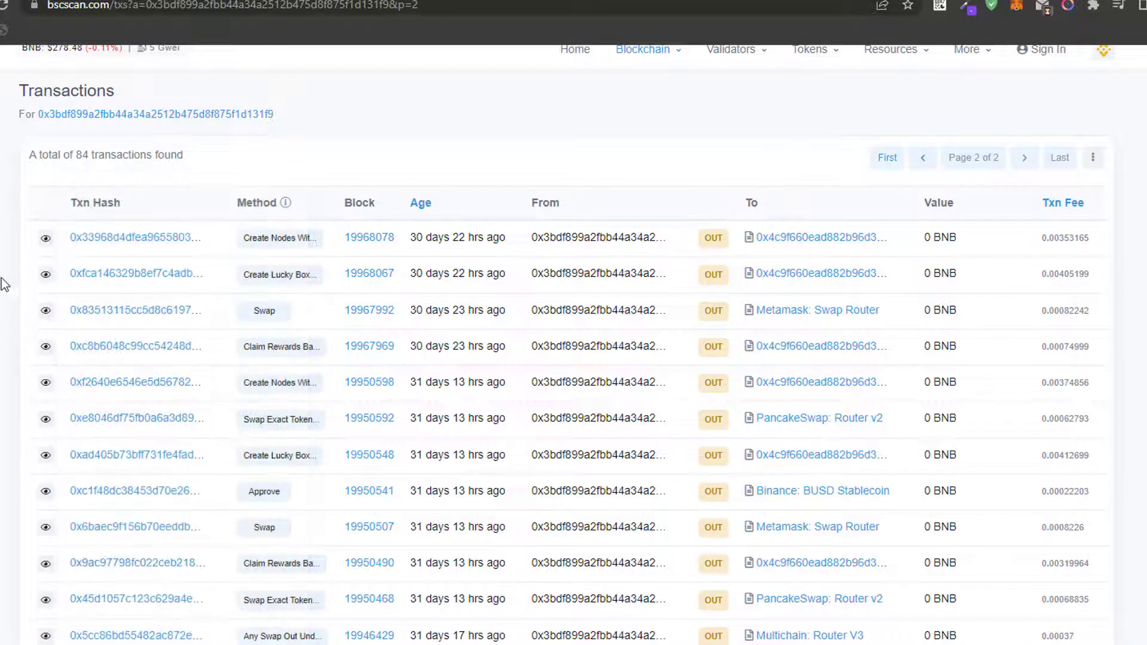
left_click(46, 274)
left_click(16, 275)
Switch to Calculator and add the two lucky box amounts, 51 + 48.
key("alt+Tab")
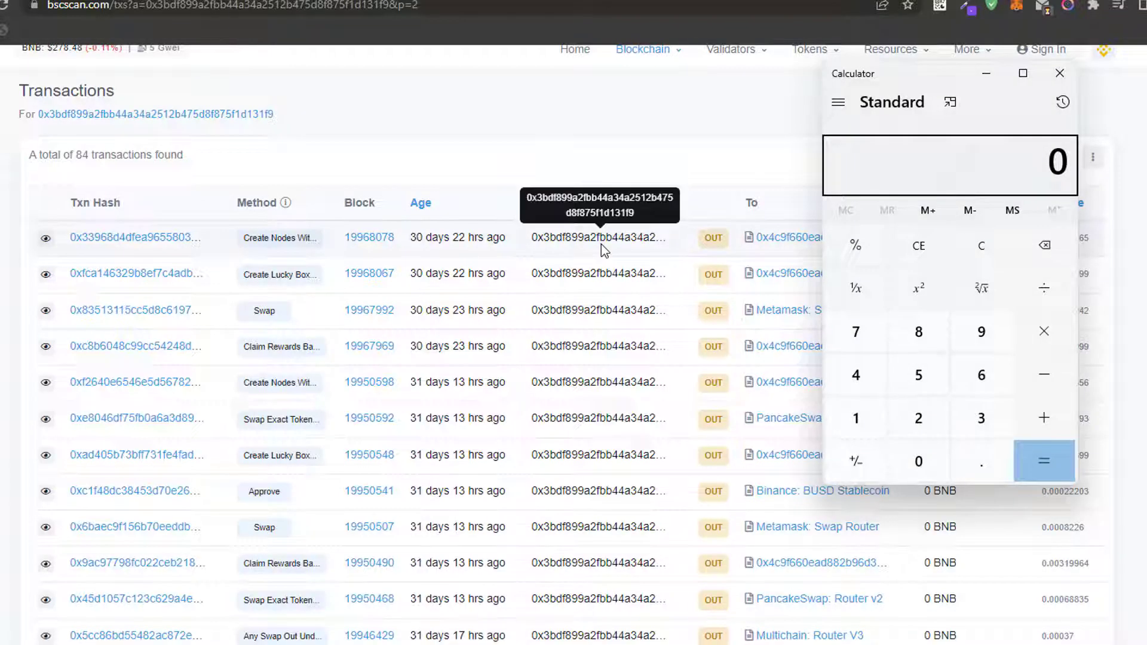
type("51+48")
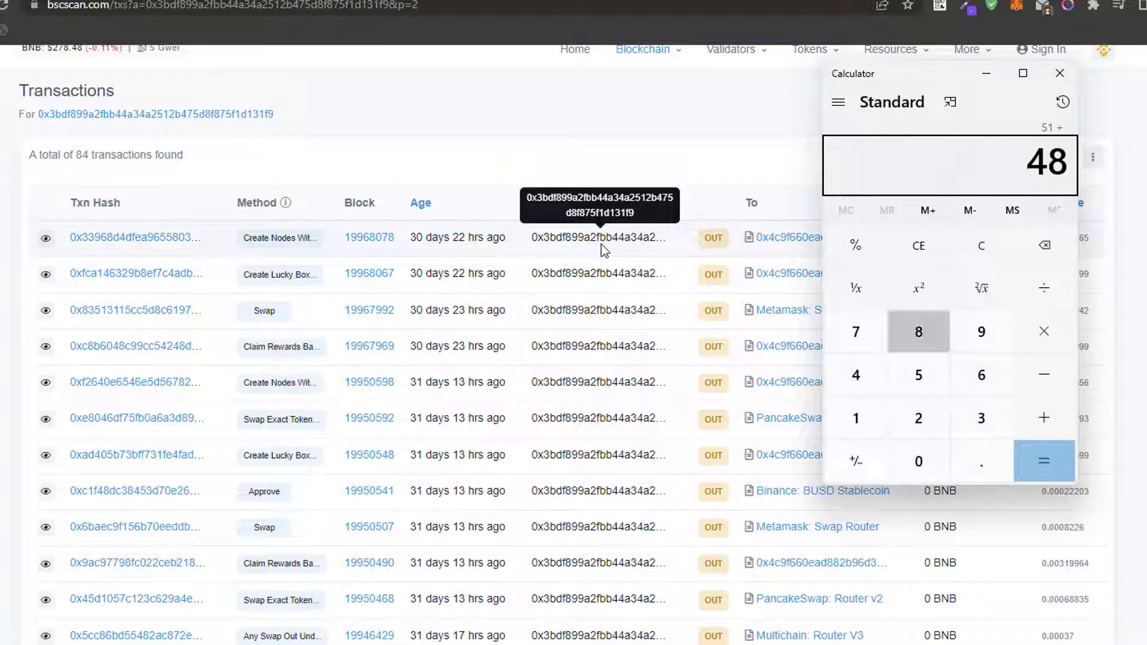
key("Return")
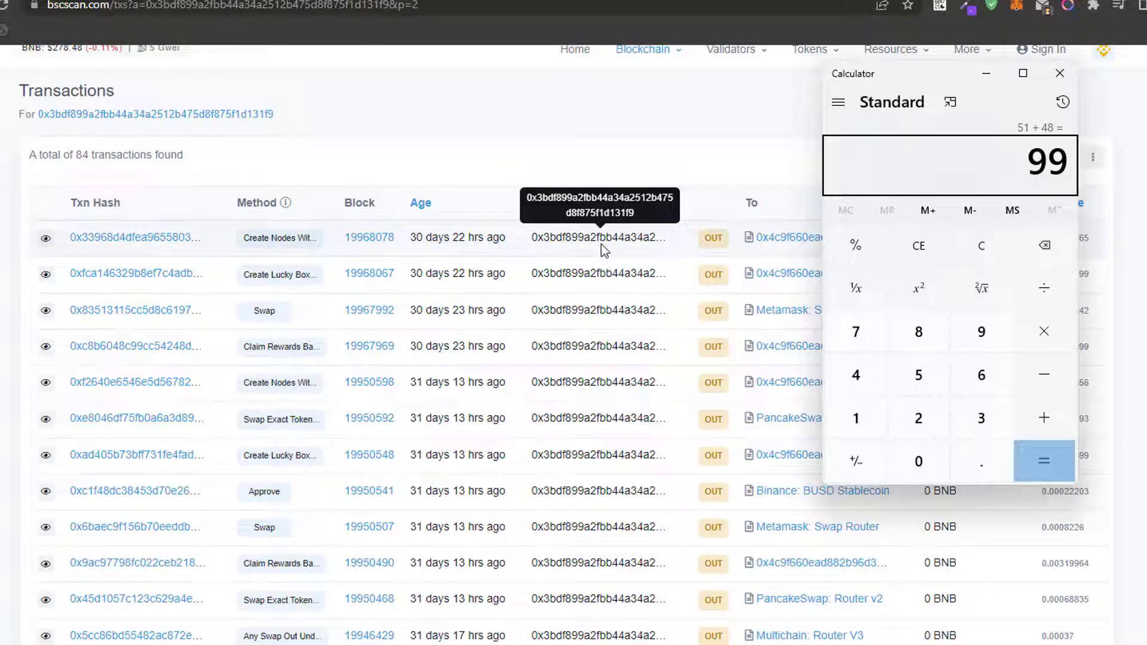
On BscScan's first transaction page, view the additional info of the Create Lucky Boxes transaction in block 19997944 and close it.
left_click(501, 99)
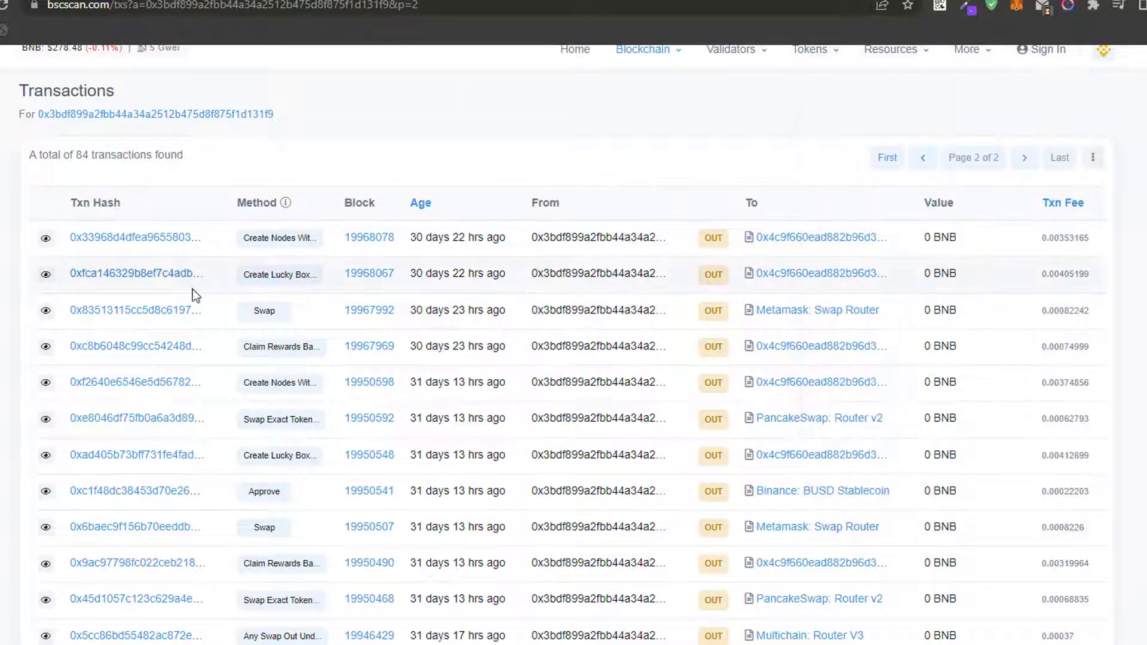
left_click(934, 162)
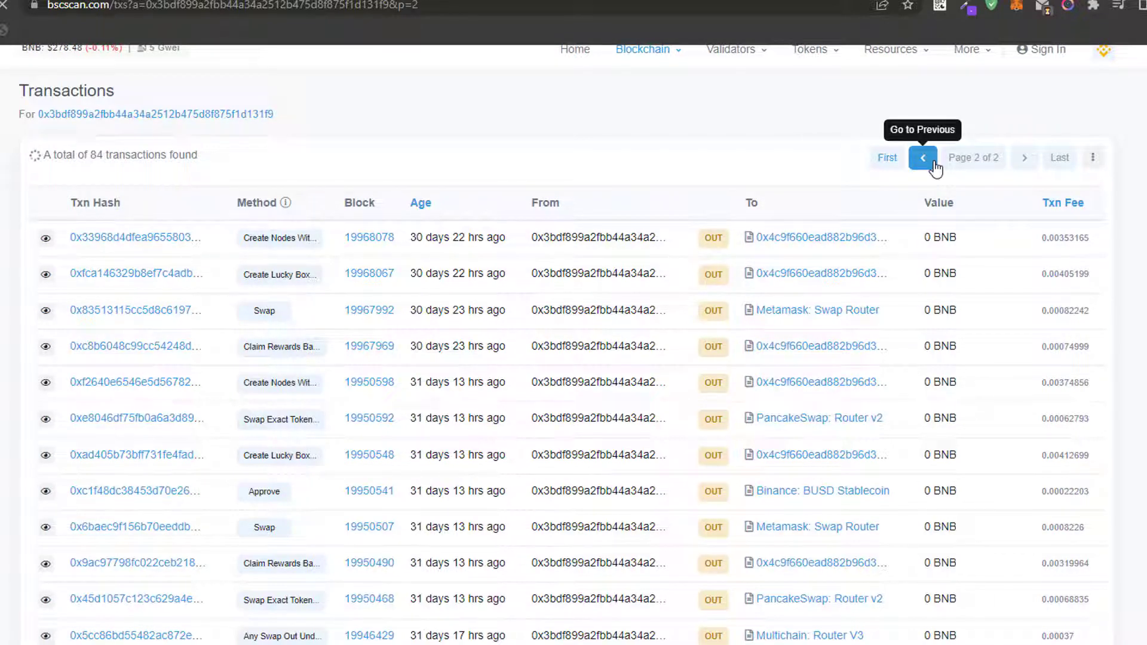
scroll(935, 163, "down", 15)
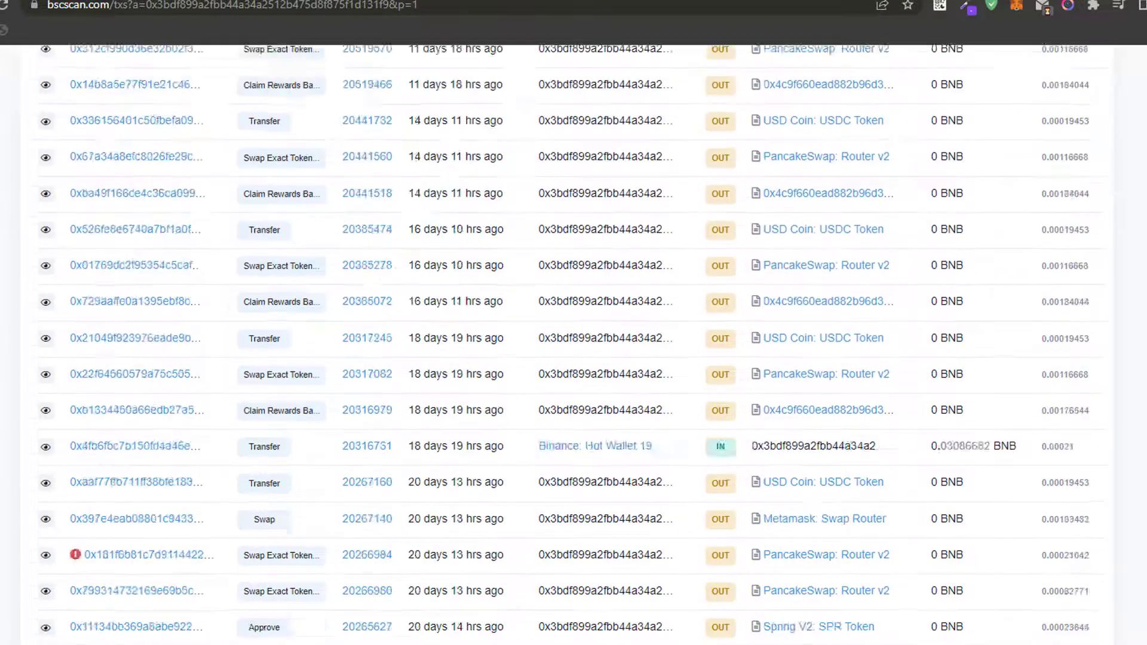
scroll(570, 343, "down", 12)
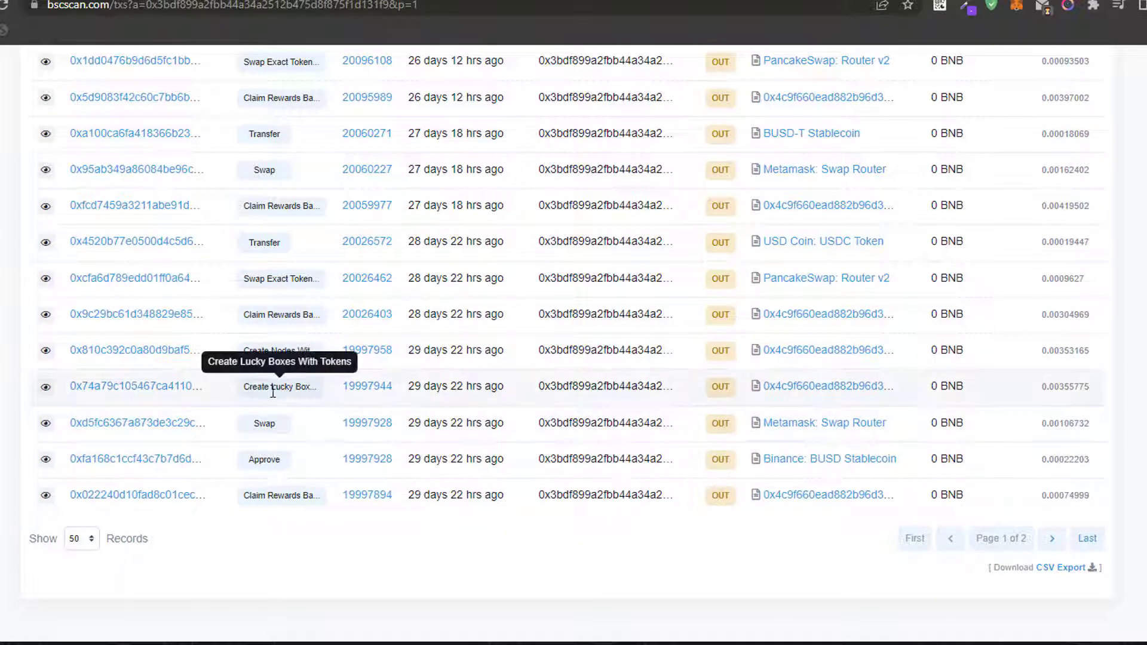
left_click(44, 395)
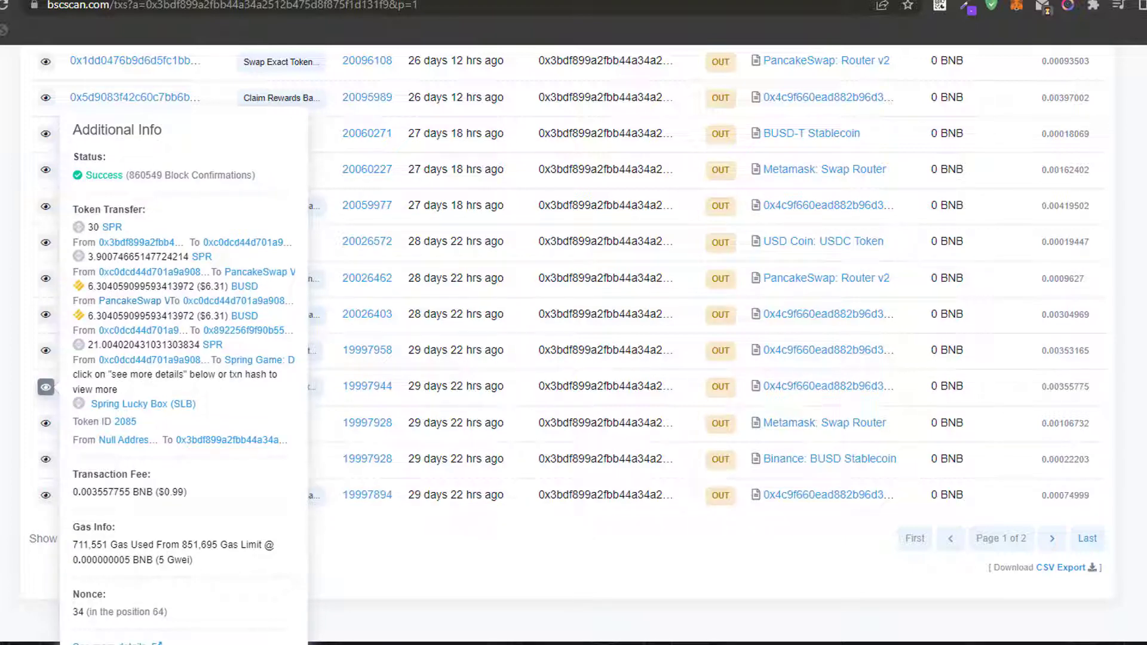
left_click(96, 359)
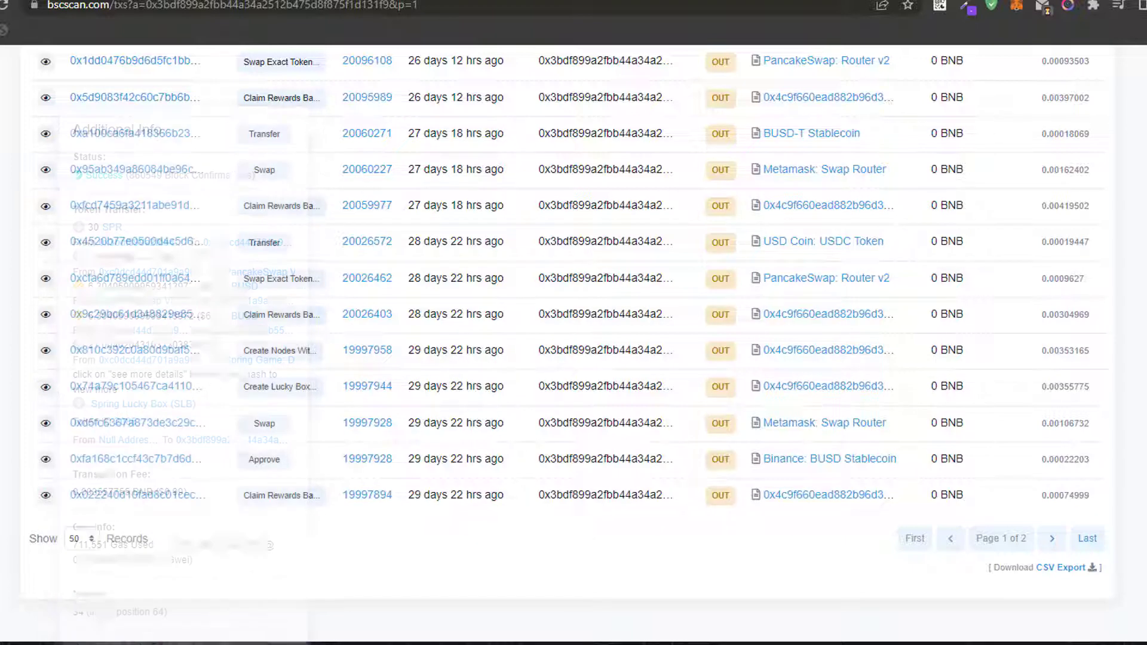
Compare the token amounts of the Swap in block 19997928 and the Create Lucky Boxes transaction in block 19997944.
left_click(45, 425)
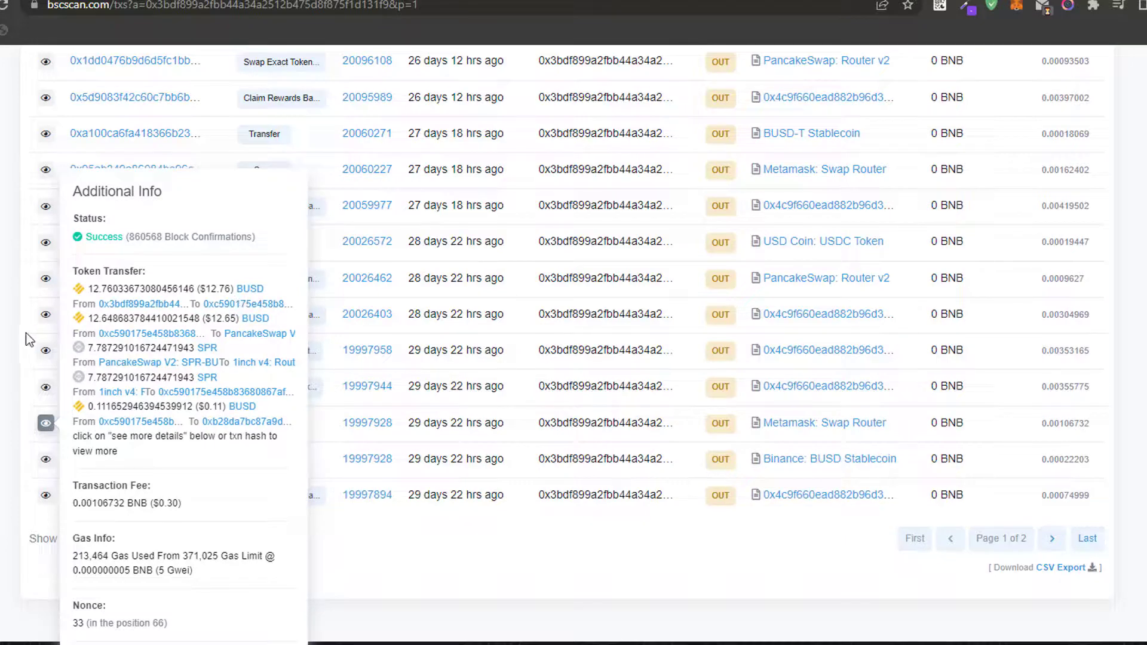
left_click(47, 389)
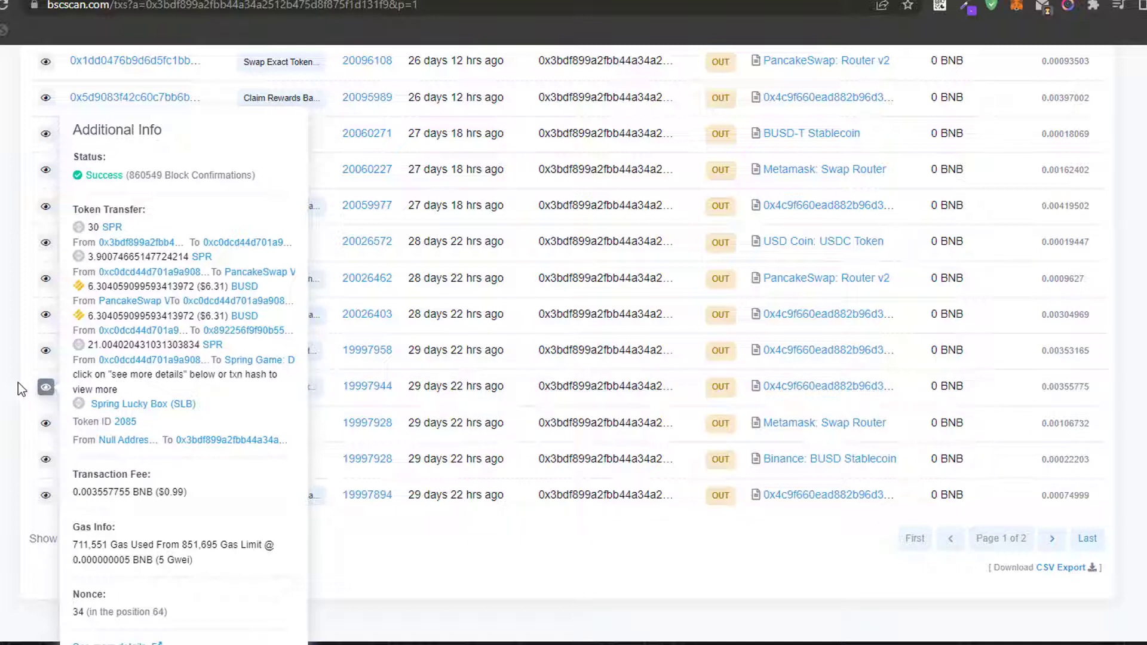
left_click(18, 387)
Switch to Calculator, add 40 to the lucky box total, and record 139 as Reinvestissement in the Google Docs table.
key("alt+Tab")
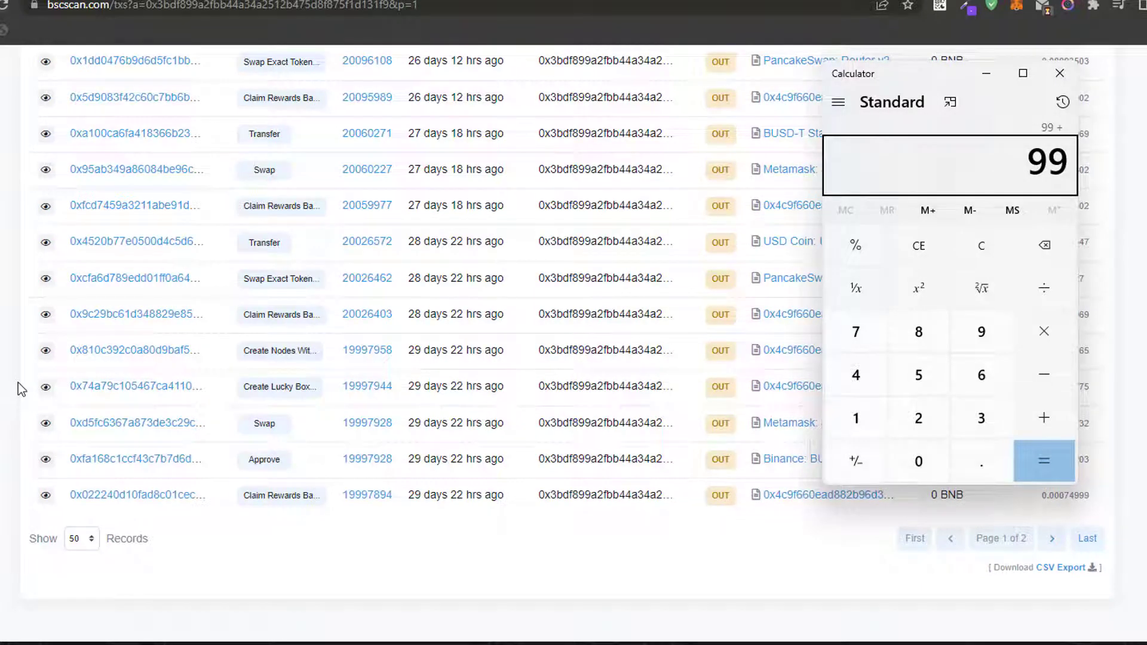
type("40")
key("Return")
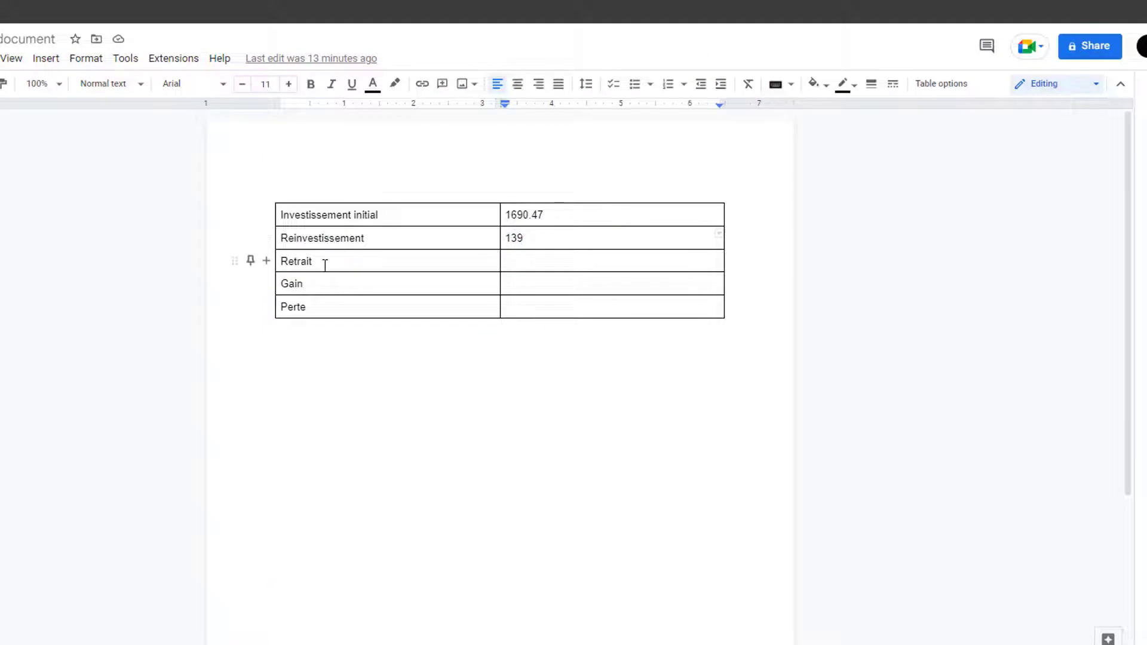
double_click(284, 264)
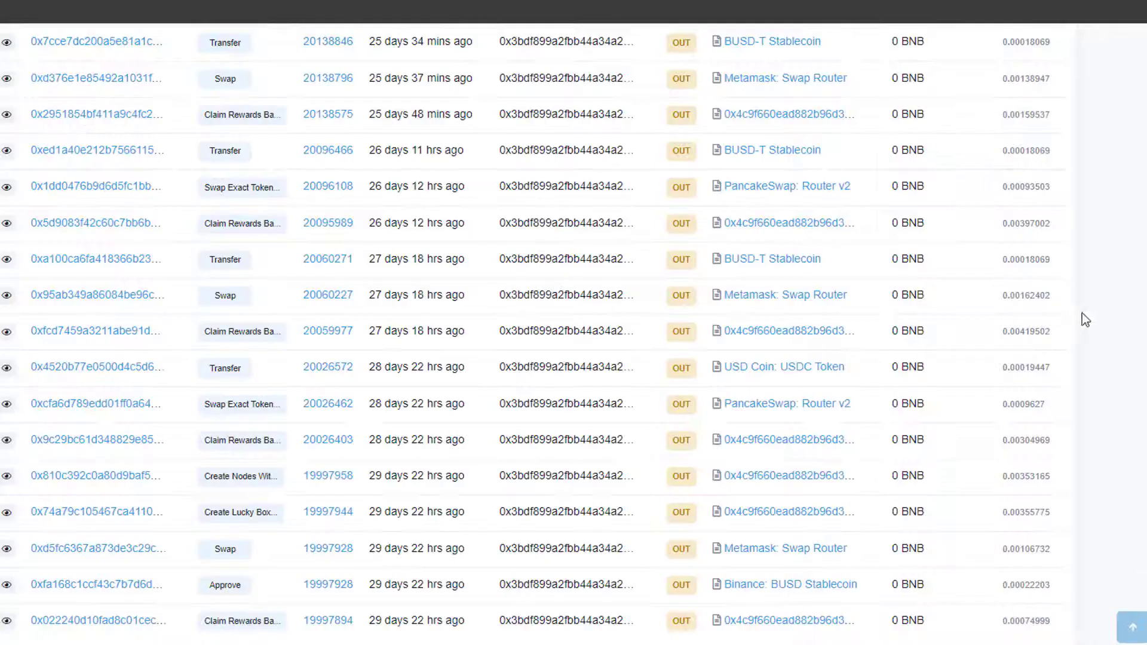
On BscScan, check the amount of the USDC transfer in block 20026572, and clear Calculator for a new sum.
scroll(573, 322, "down", 3)
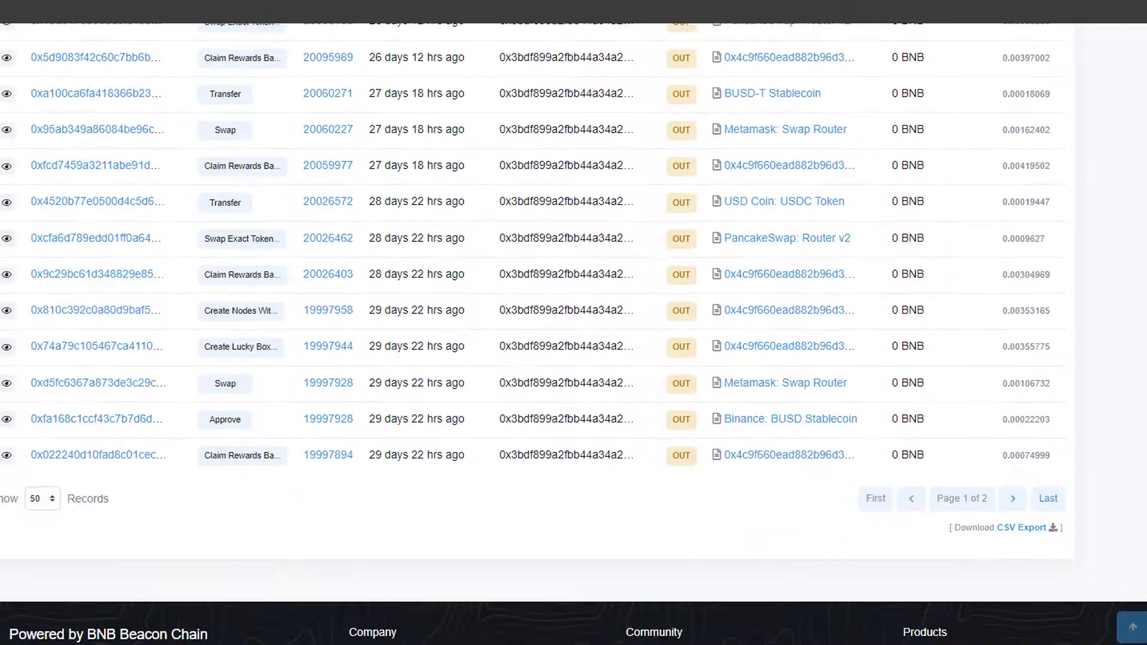
scroll(256, 392, "up", 1)
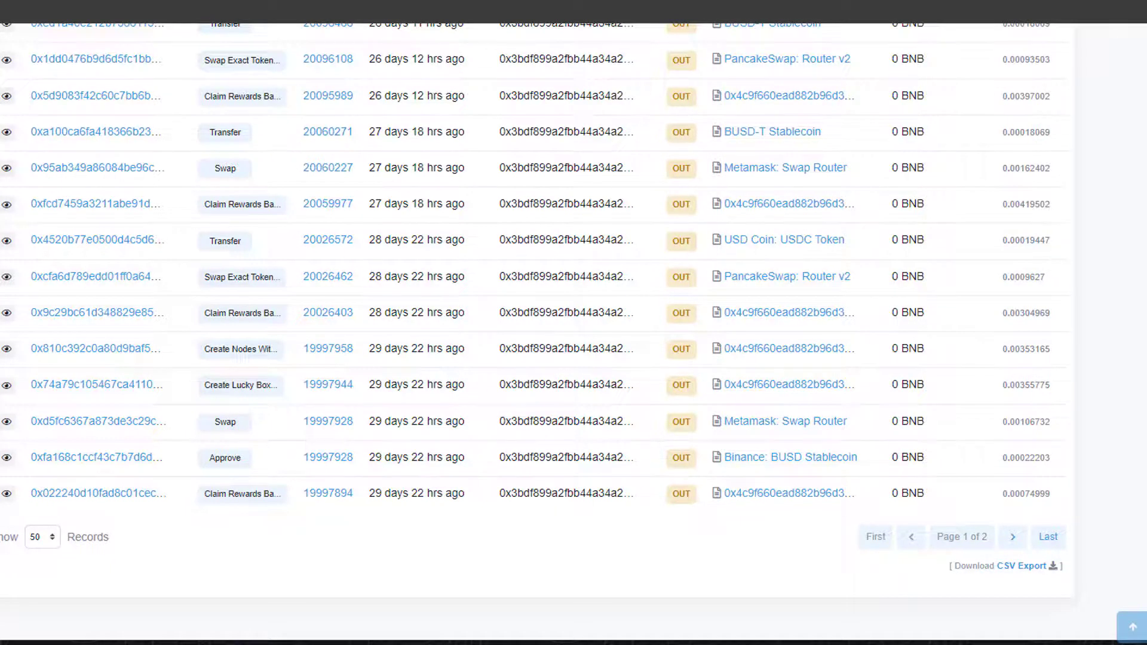
scroll(538, 329, "up", 2)
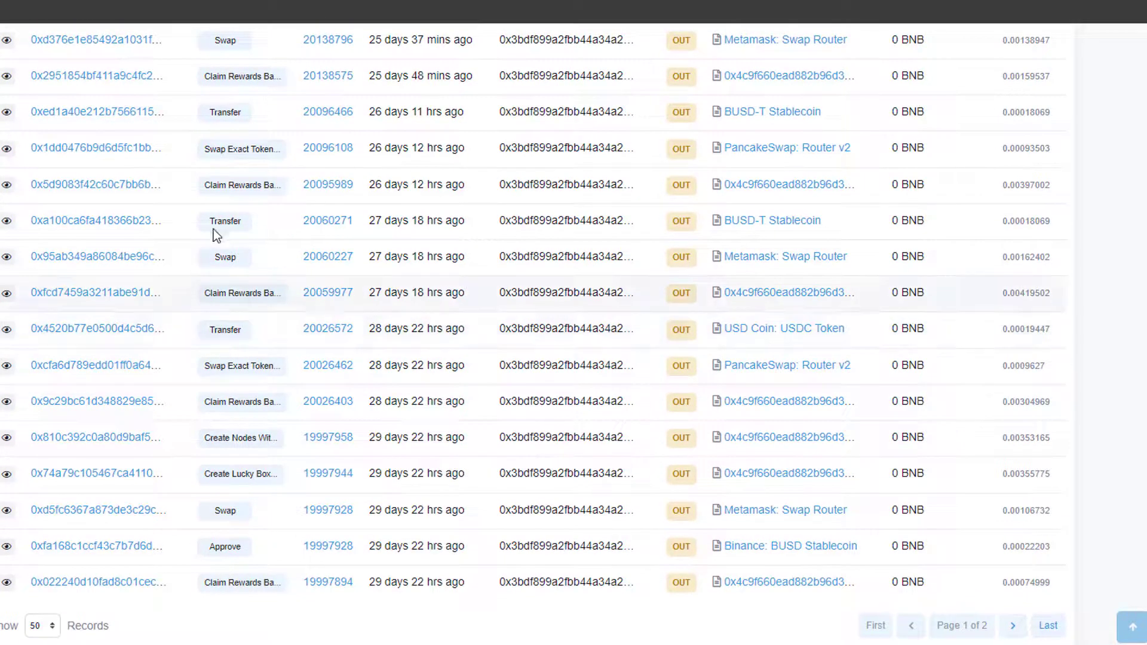
left_click(7, 329)
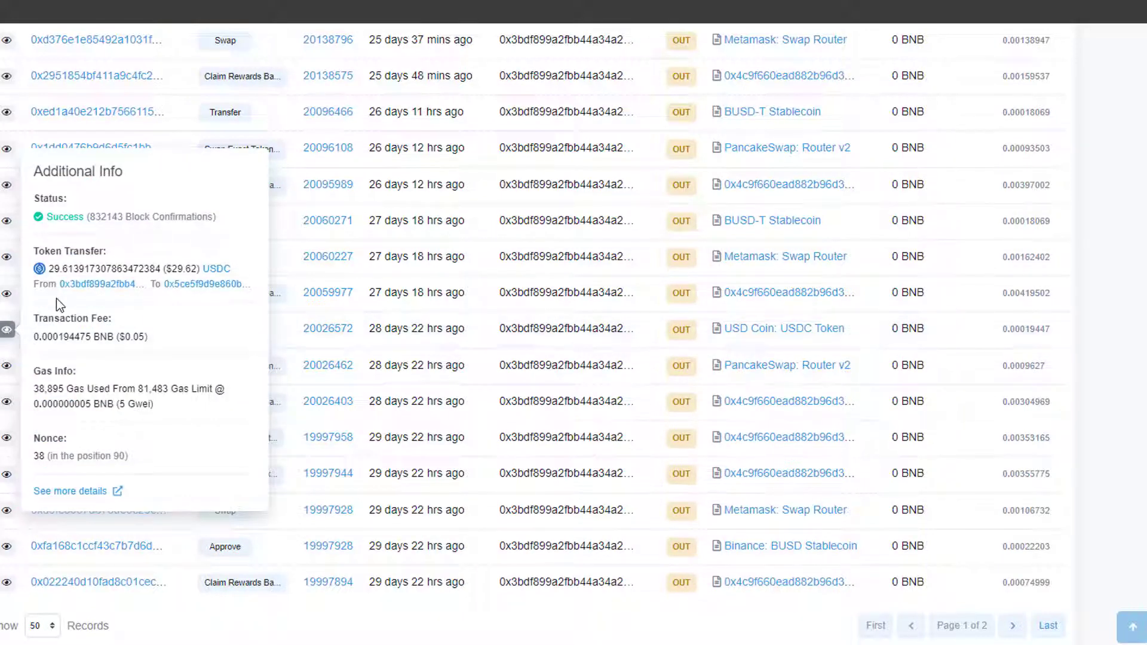
mouse_move(976, 640)
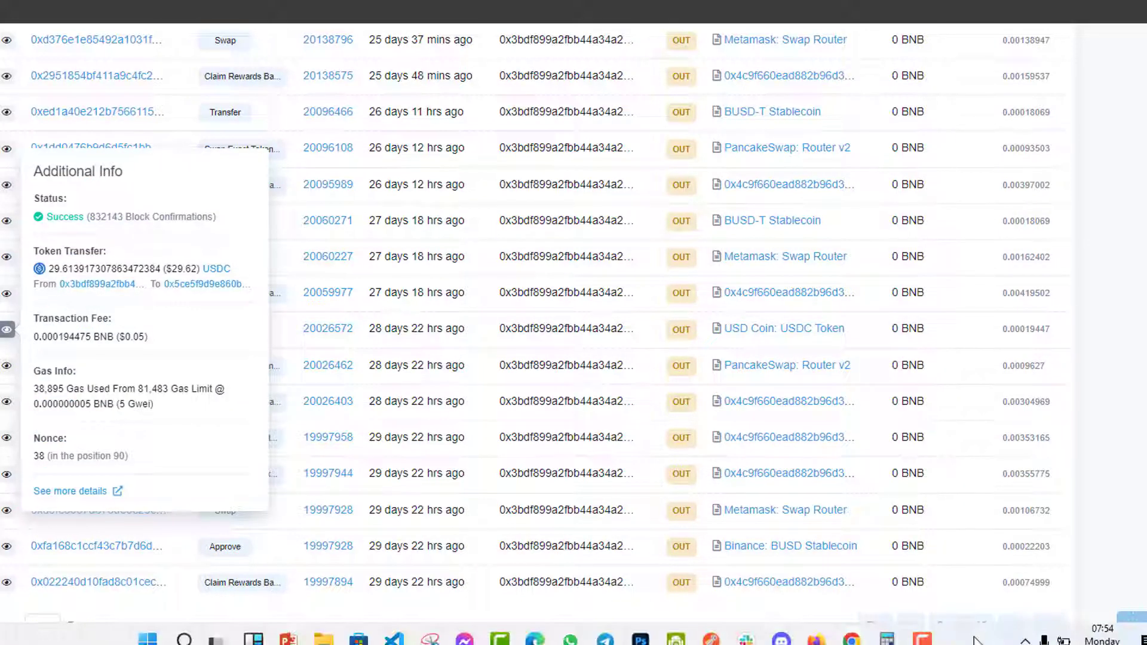
left_click(886, 639)
left_click(1065, 227)
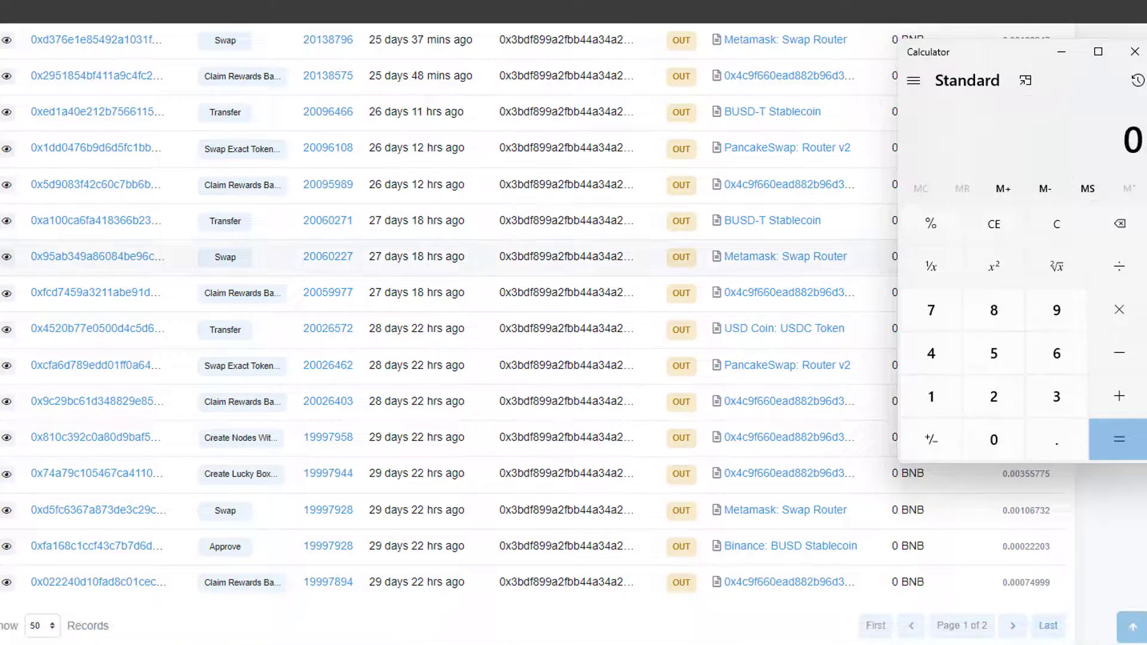
Recheck the block 20026572 transfer and enter 29 in Calculator as the first withdrawal to sum.
left_click(7, 330)
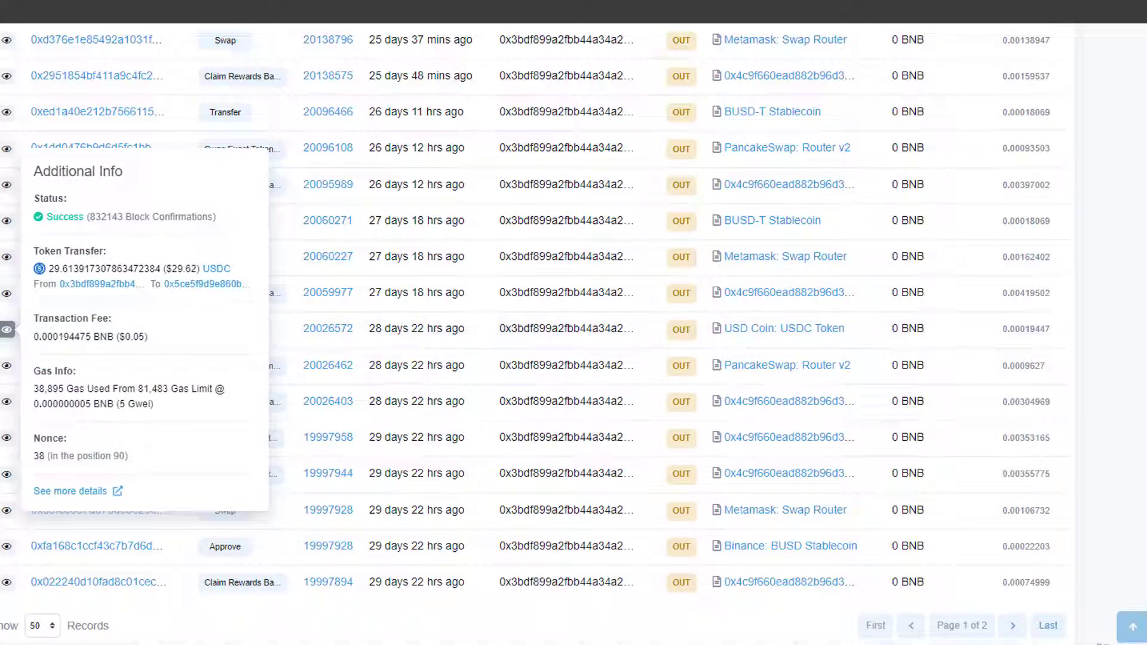
left_click(886, 638)
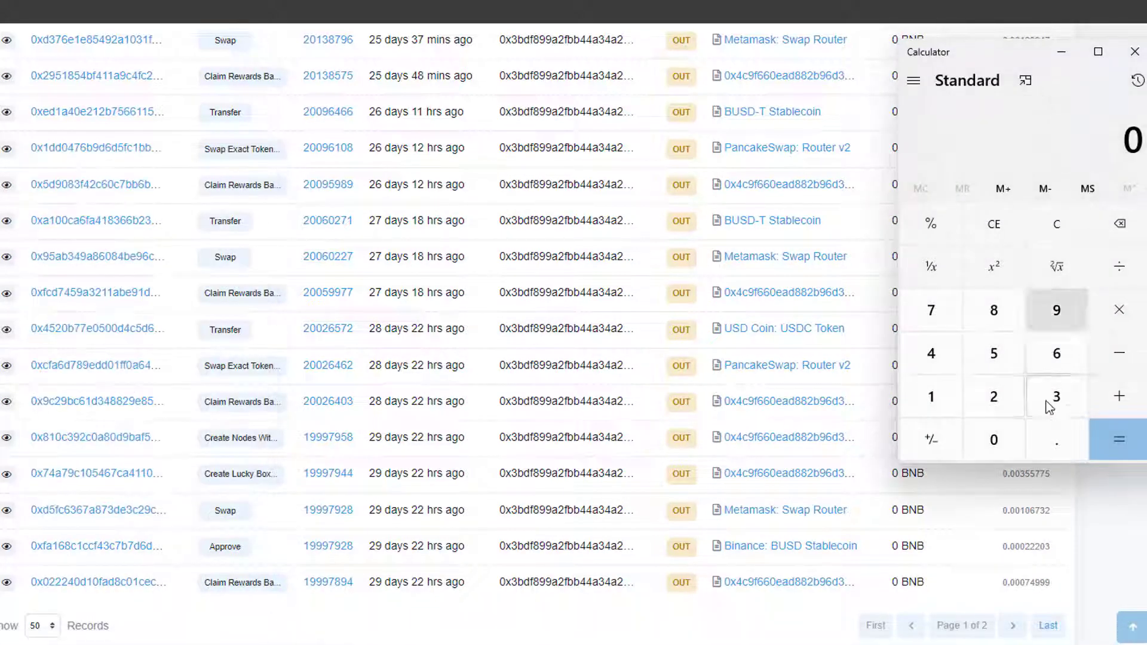
left_click(999, 398)
left_click(1053, 320)
left_click(1116, 398)
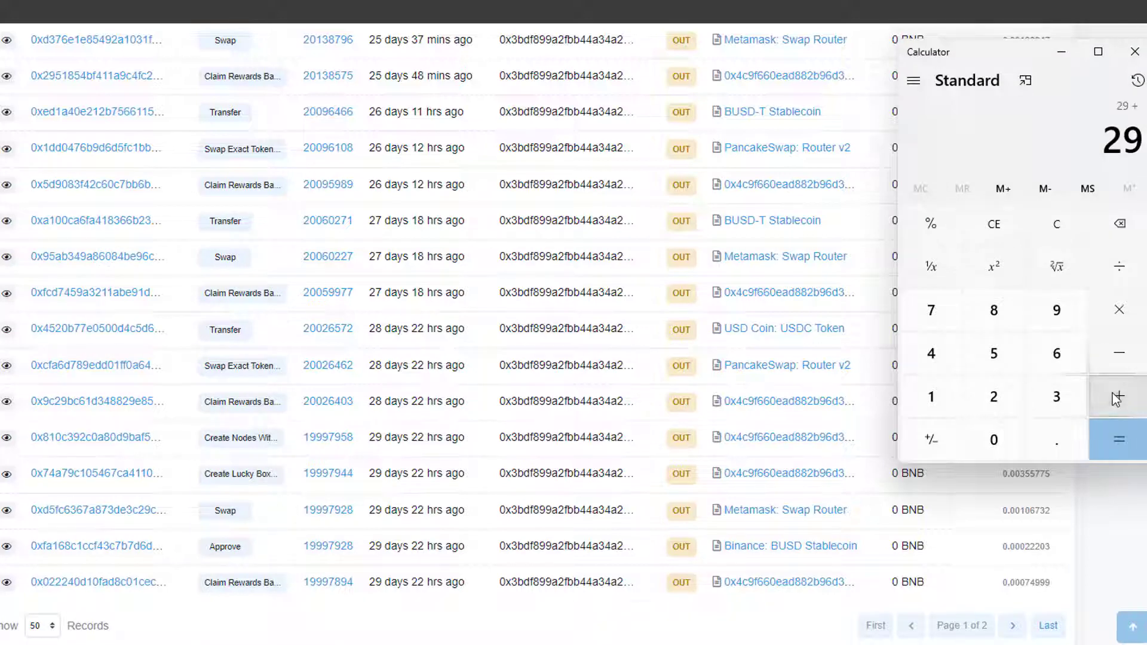
View the amount of the BUSD-T transfer in block 20060271 on BscScan and add 33 in Calculator.
left_click(7, 222)
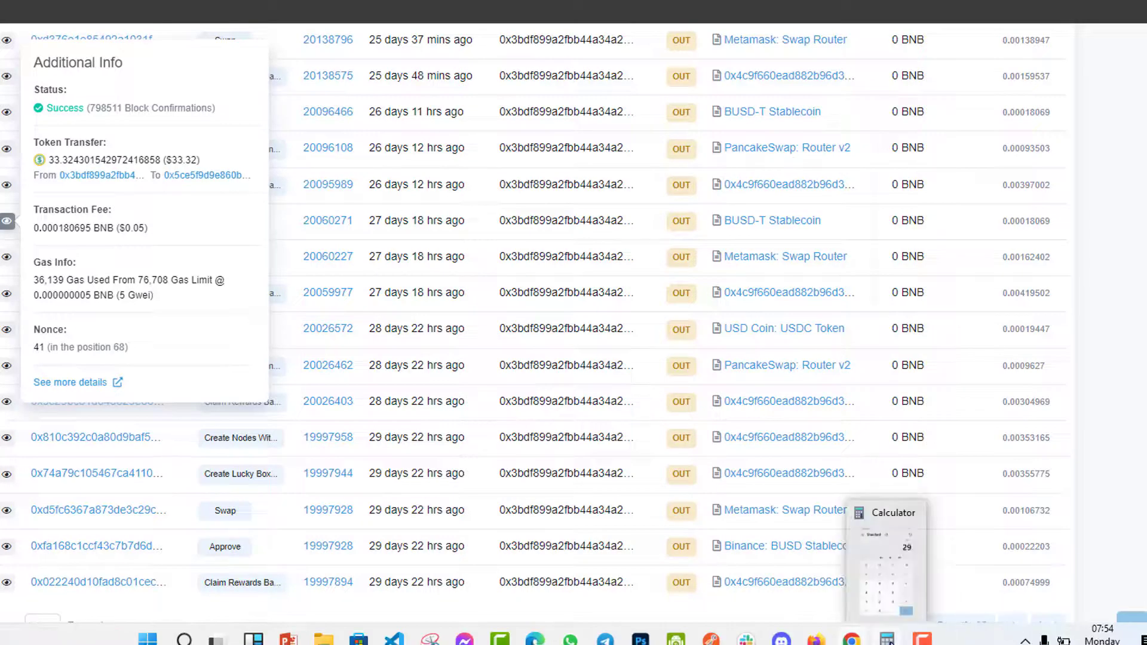
left_click(886, 638)
left_click(1056, 389)
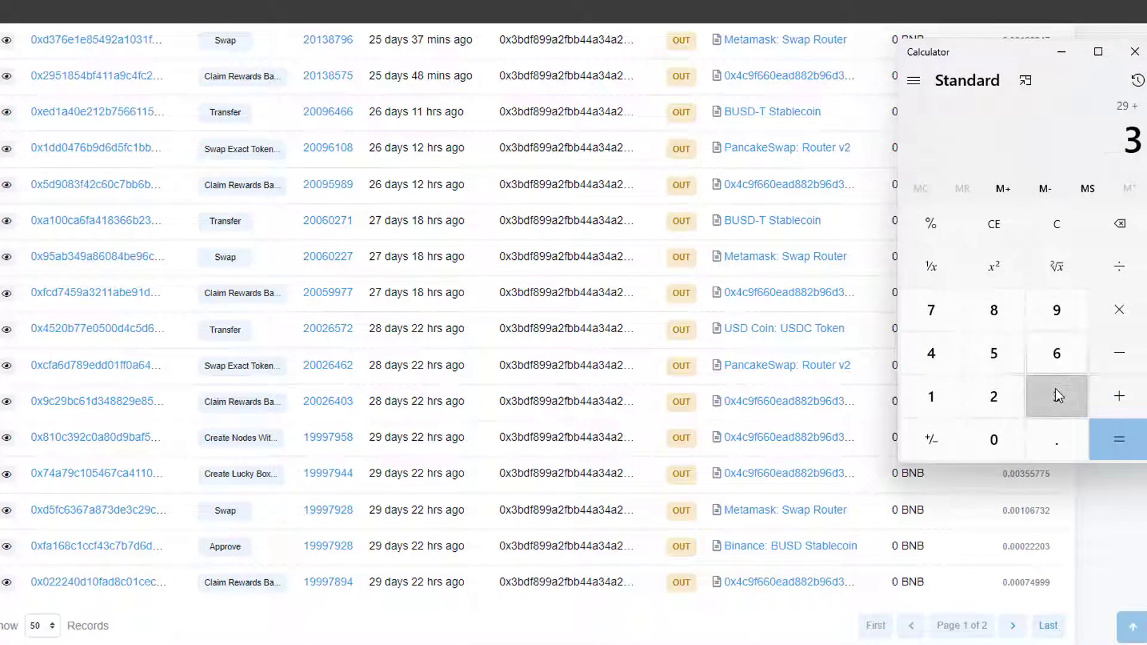
left_click(1056, 389)
left_click(1112, 402)
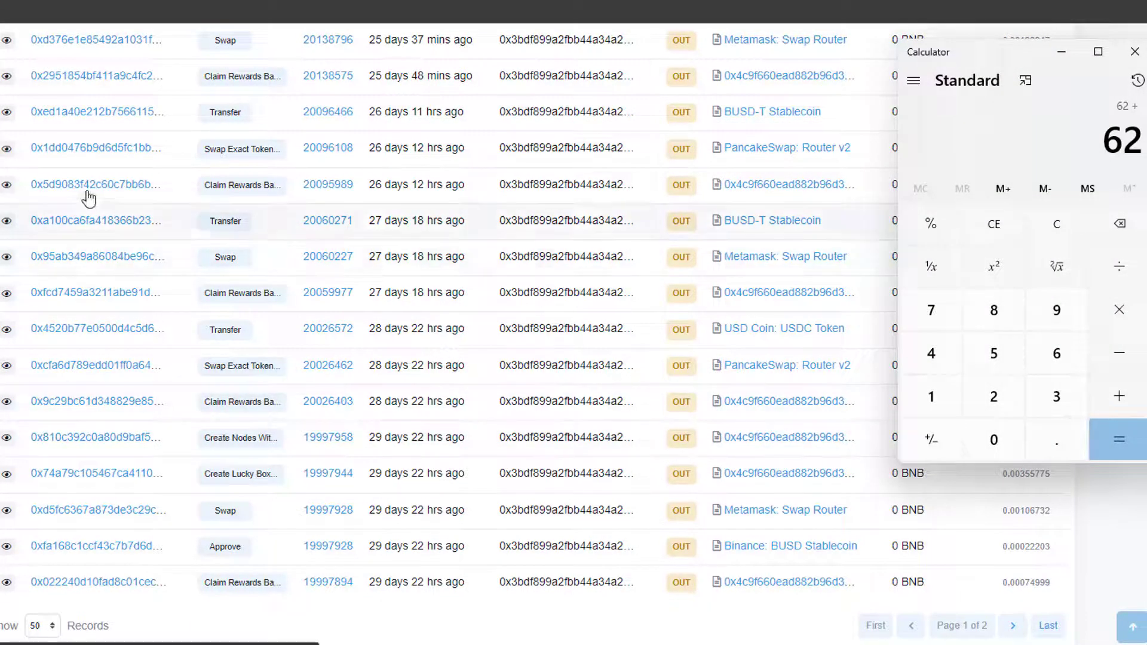
View the amount of the BUSD-T transfer in block 20096466 on BscScan and add 30 in Calculator.
left_click(10, 112)
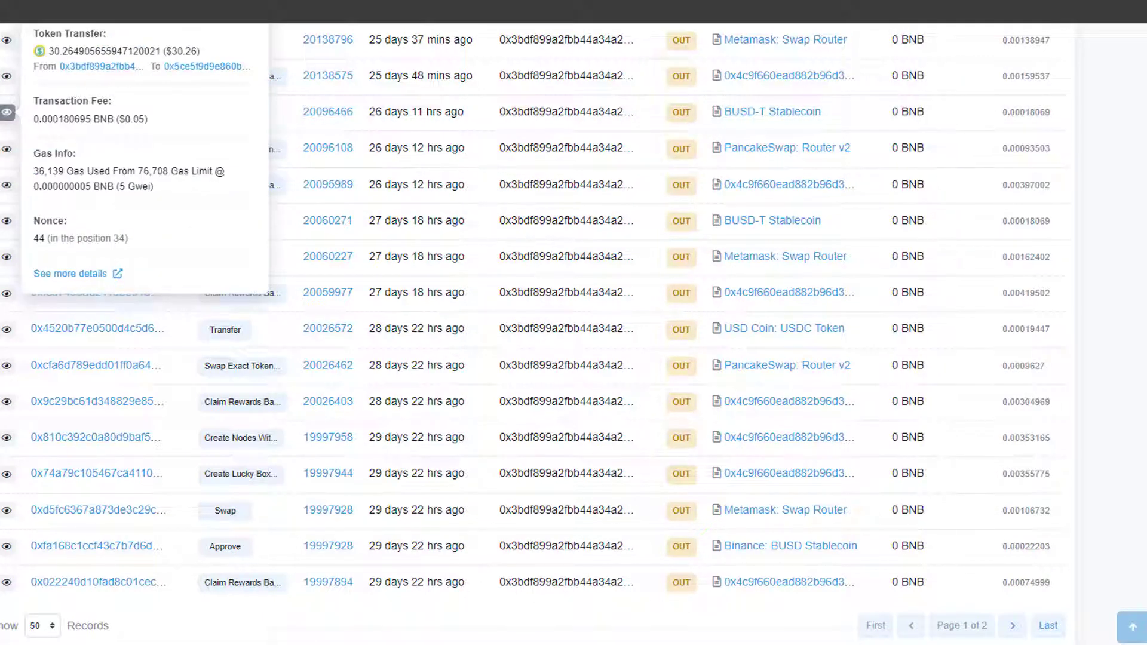
left_click(889, 639)
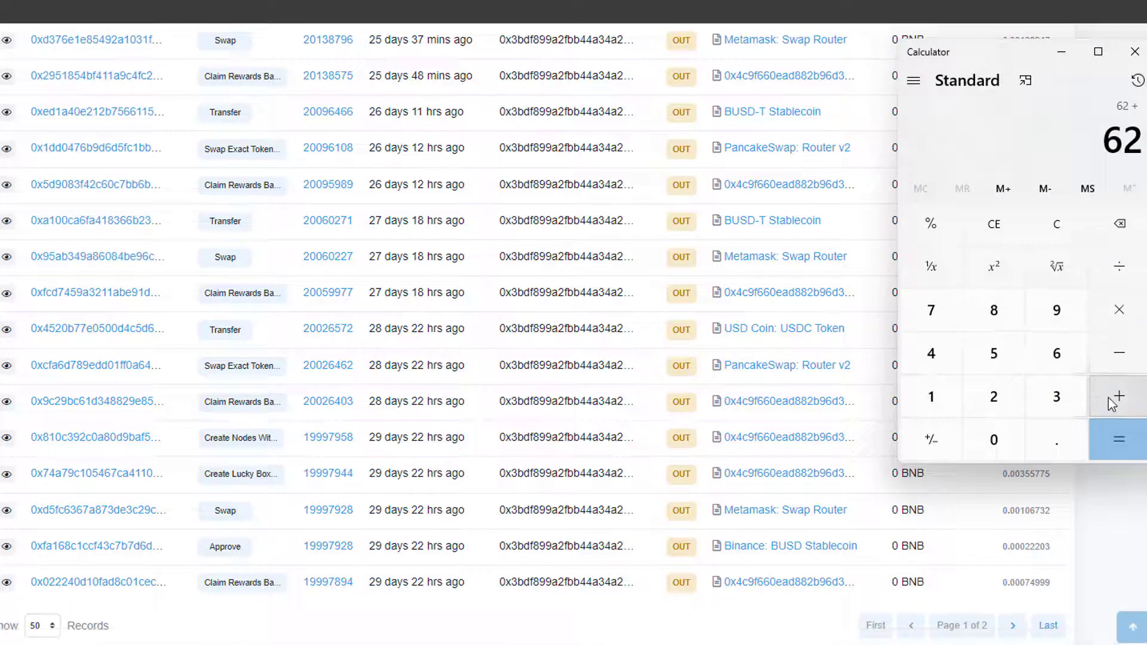
left_click(1057, 398)
left_click(1003, 440)
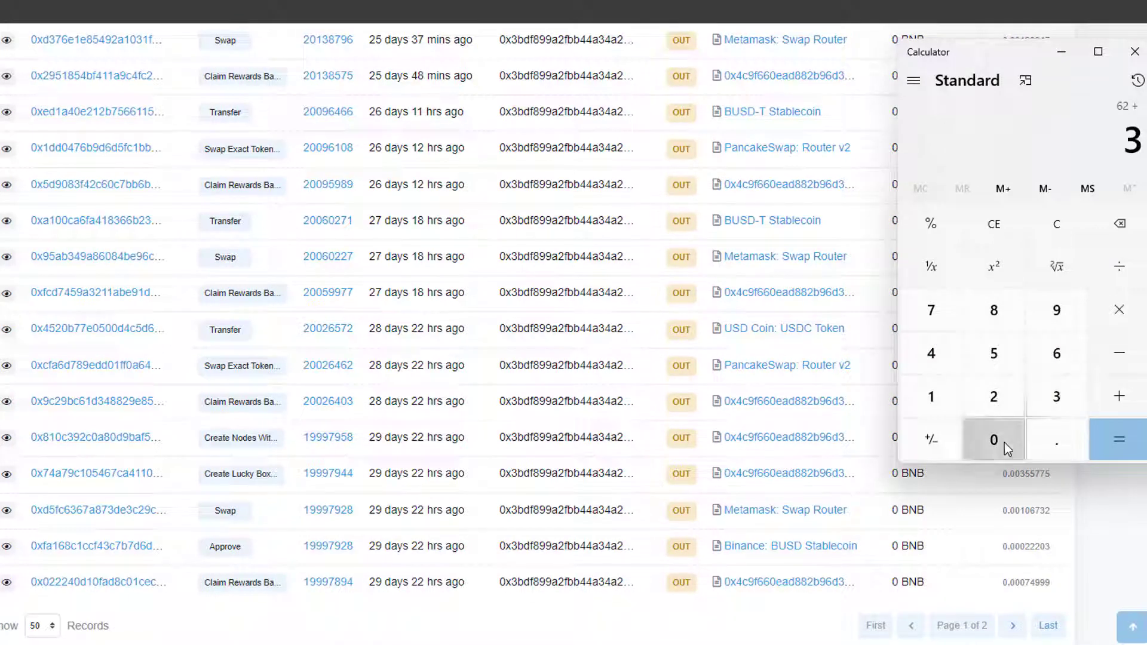
left_click(1119, 398)
View the amount of the BUSD-T transfer in block 20138846 on BscScan and add 29 in Calculator.
left_click(1112, 536)
scroll(1112, 536, "up", 5)
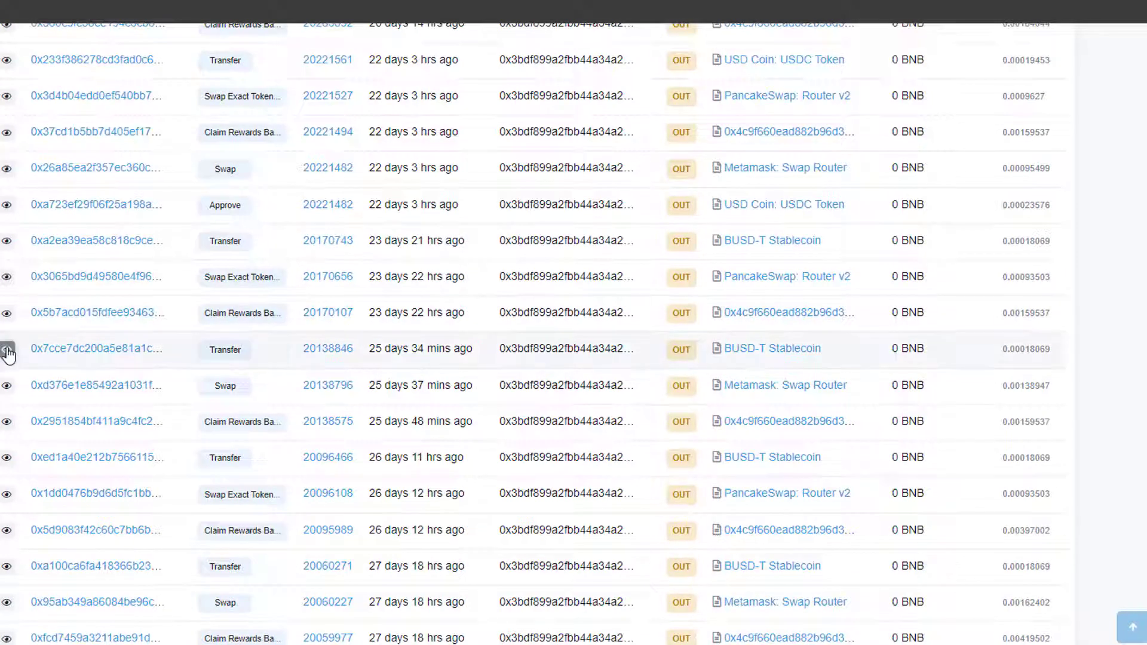
left_click(8, 350)
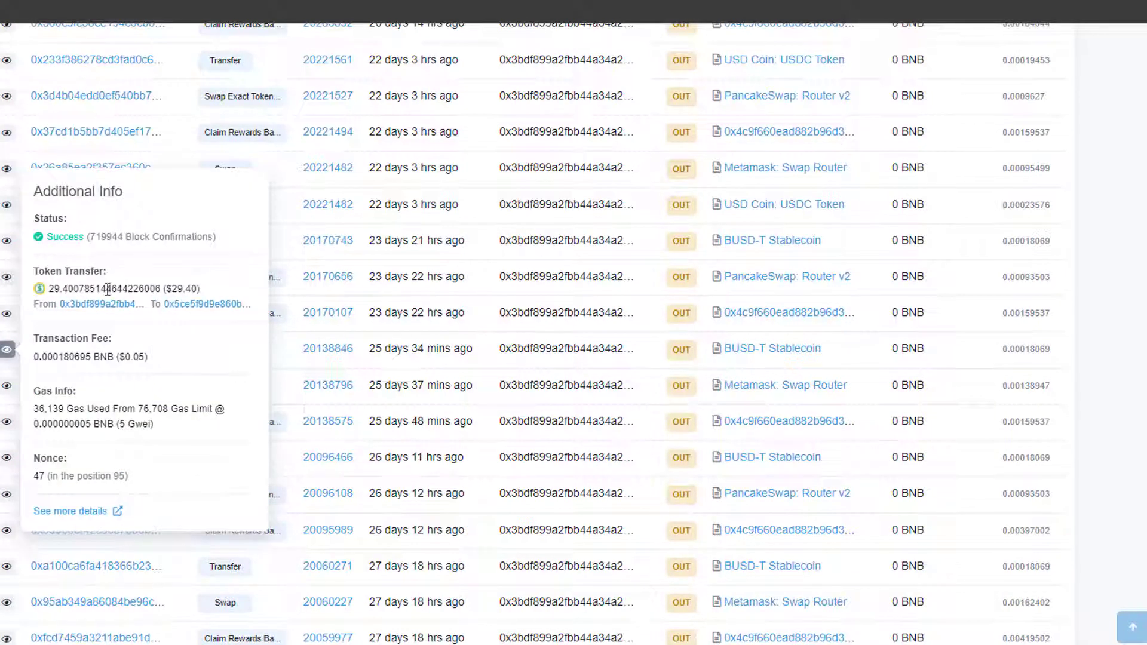
mouse_move(978, 639)
left_click(887, 639)
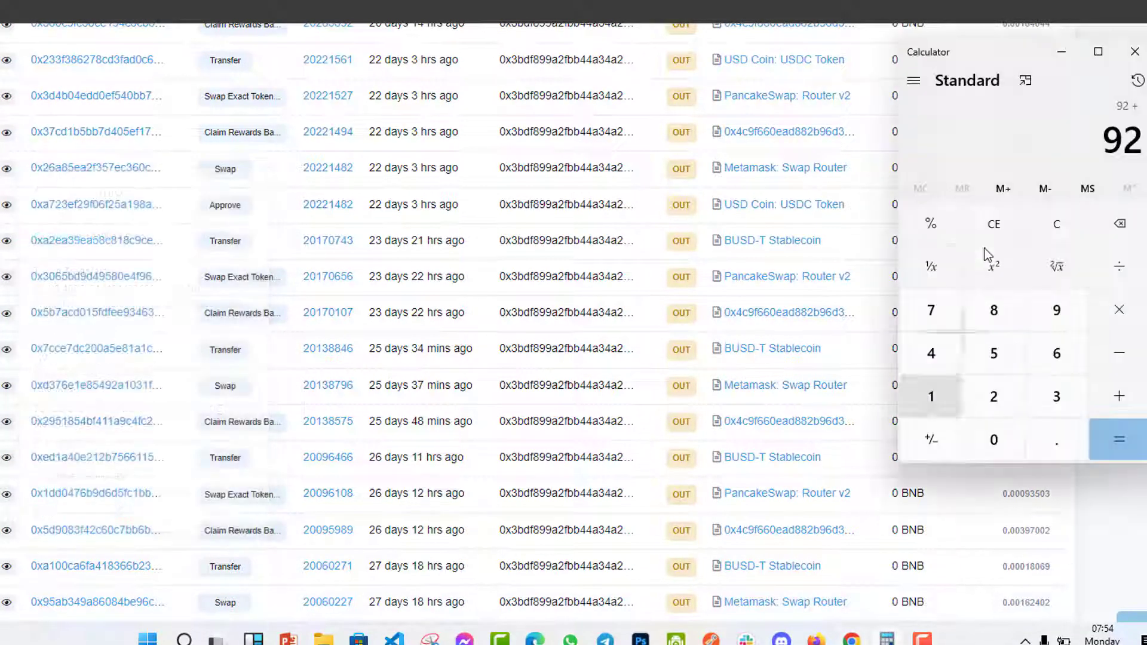
left_click(1120, 397)
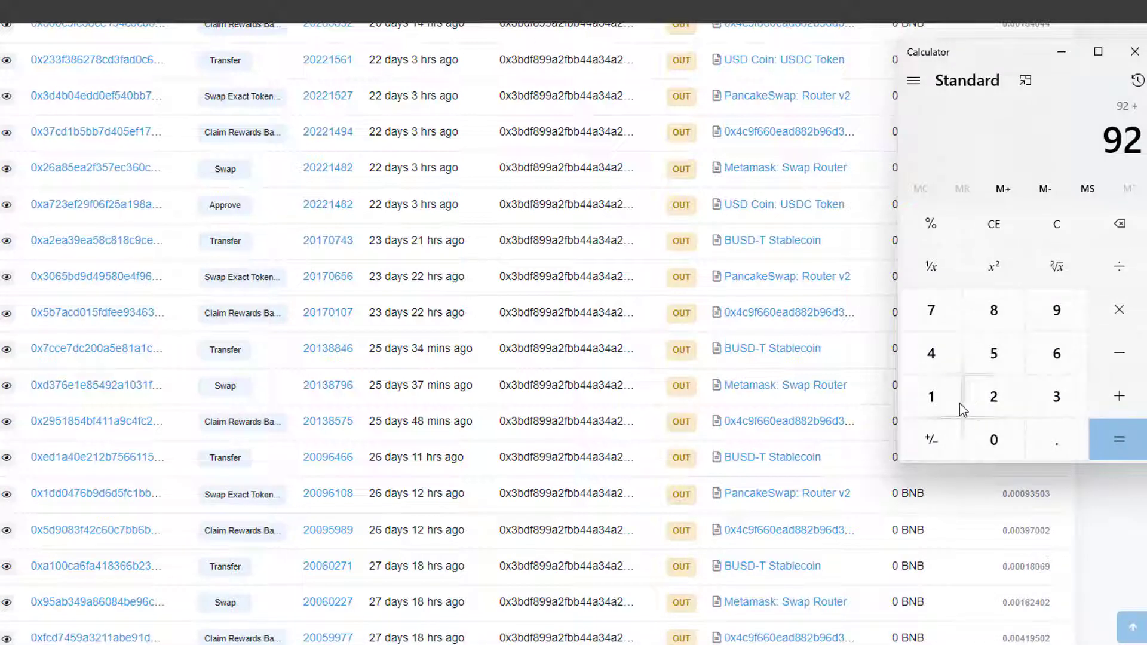
left_click(999, 400)
left_click(1057, 308)
left_click(1119, 399)
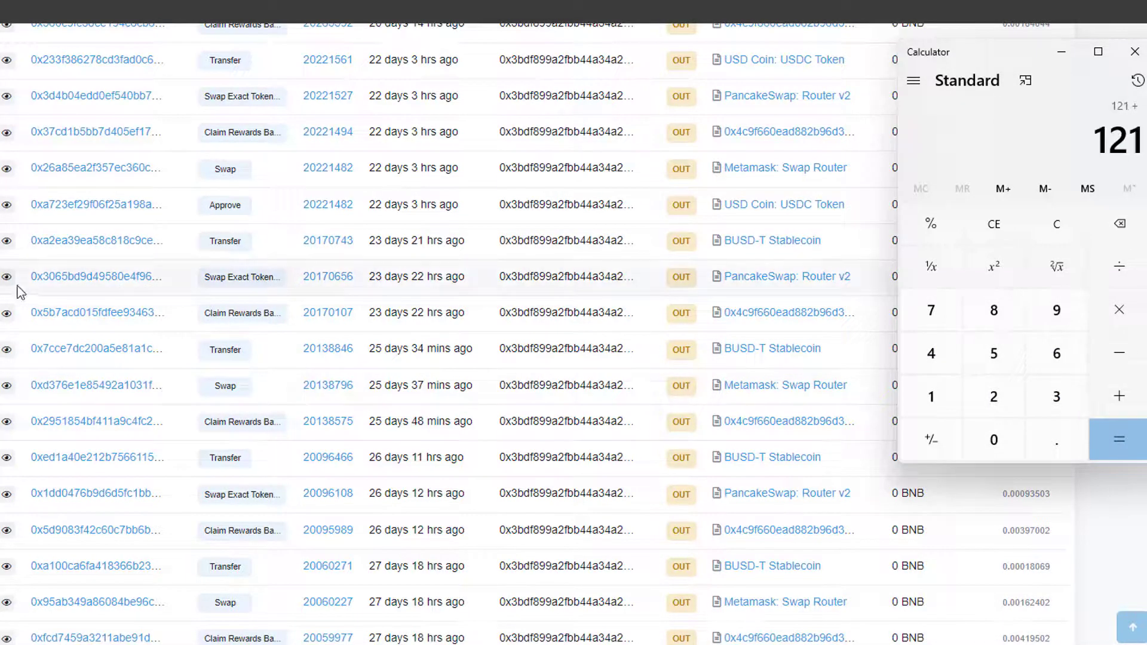
View the amount of the BUSD-T transfer in block 20170743 on BscScan and add 21 in Calculator.
left_click(18, 291)
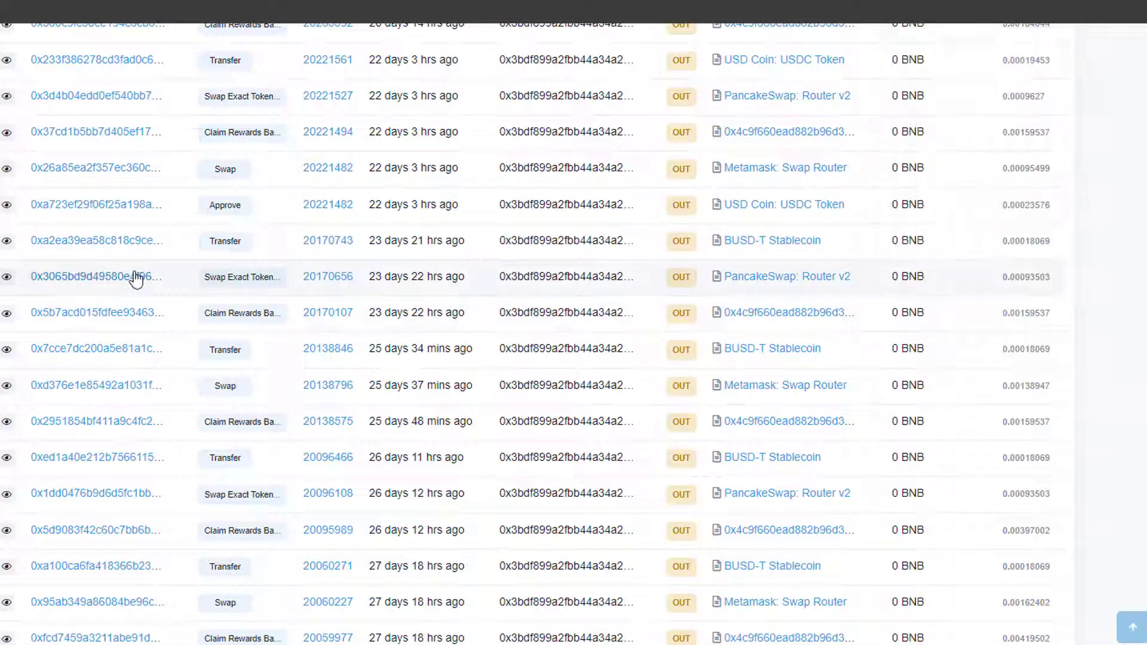
left_click(7, 242)
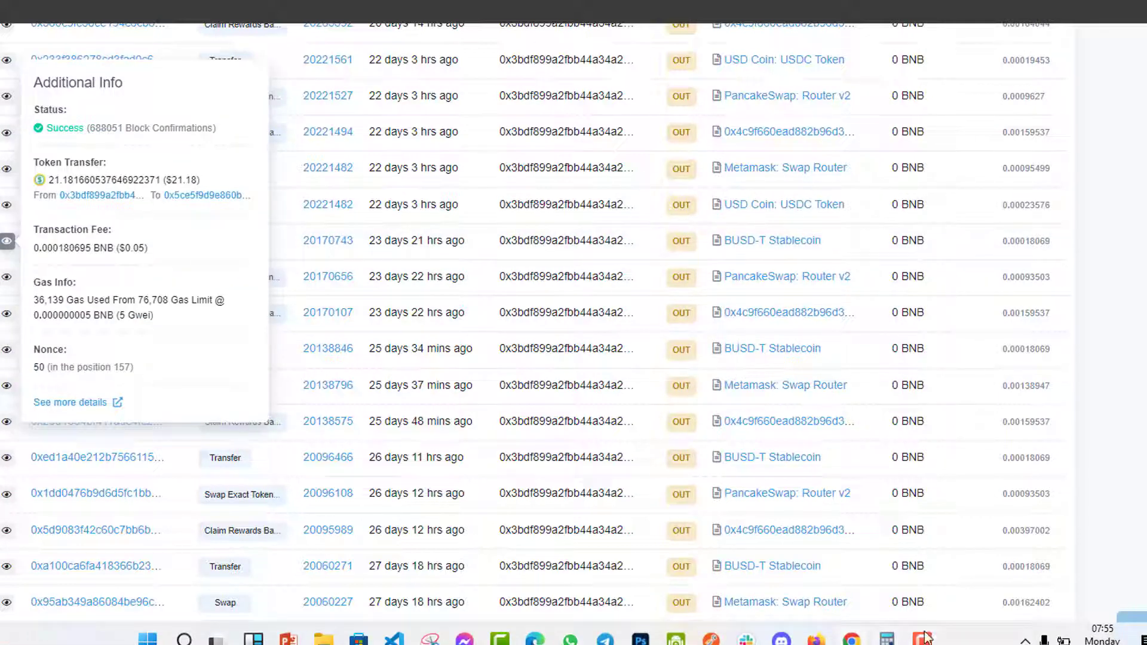
left_click(887, 639)
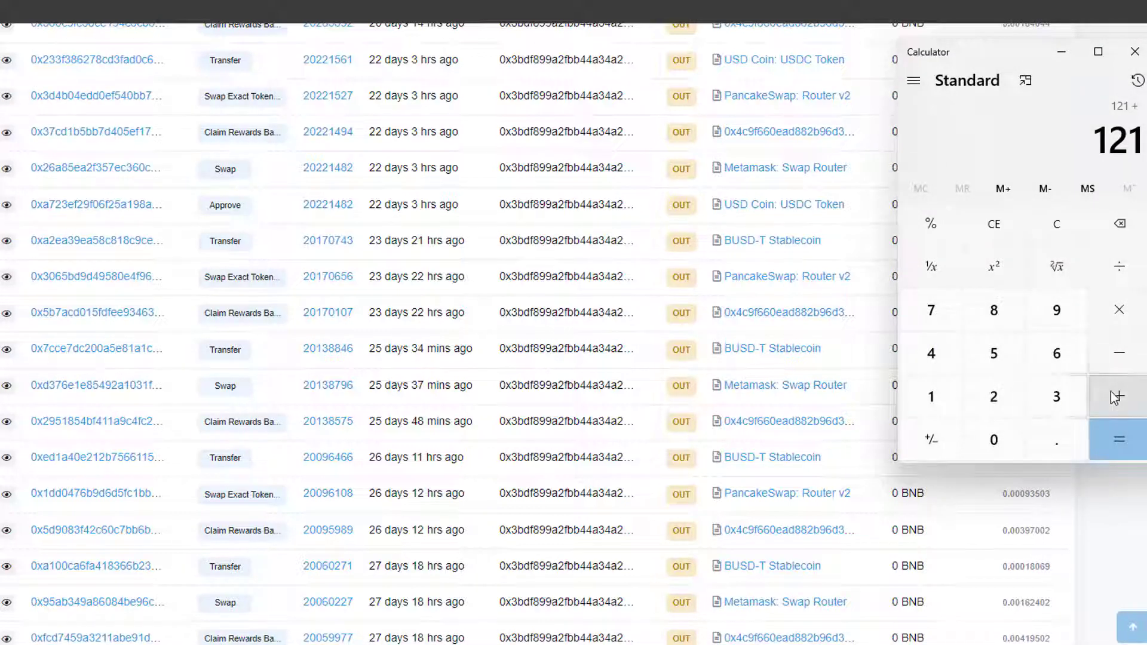
left_click(985, 402)
left_click(925, 402)
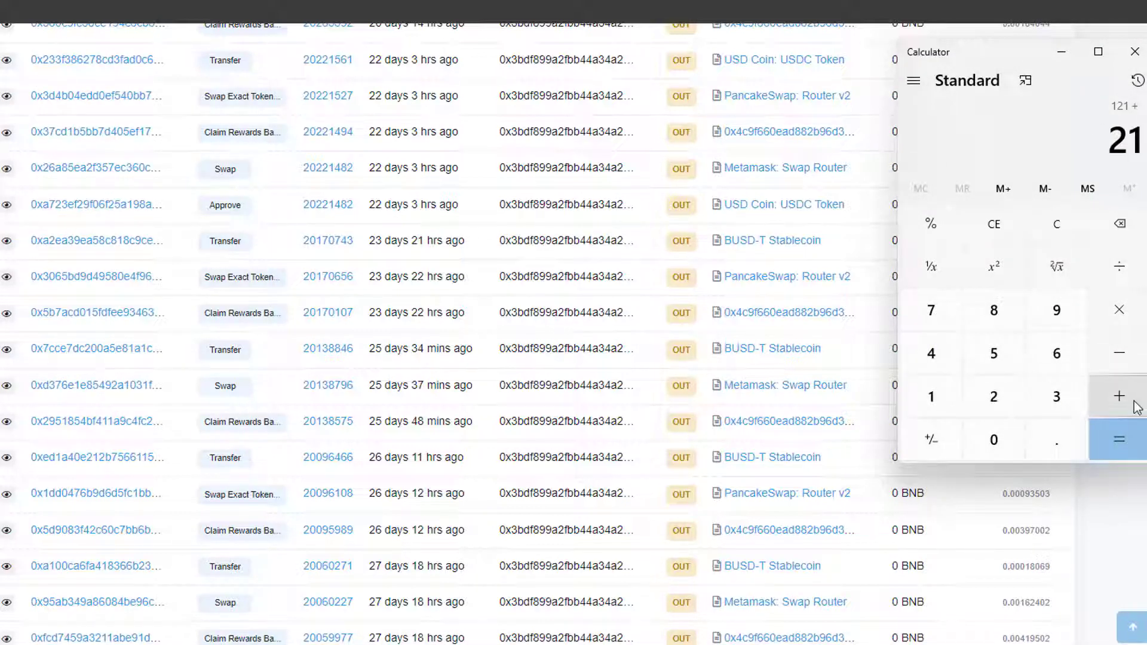
left_click(1137, 408)
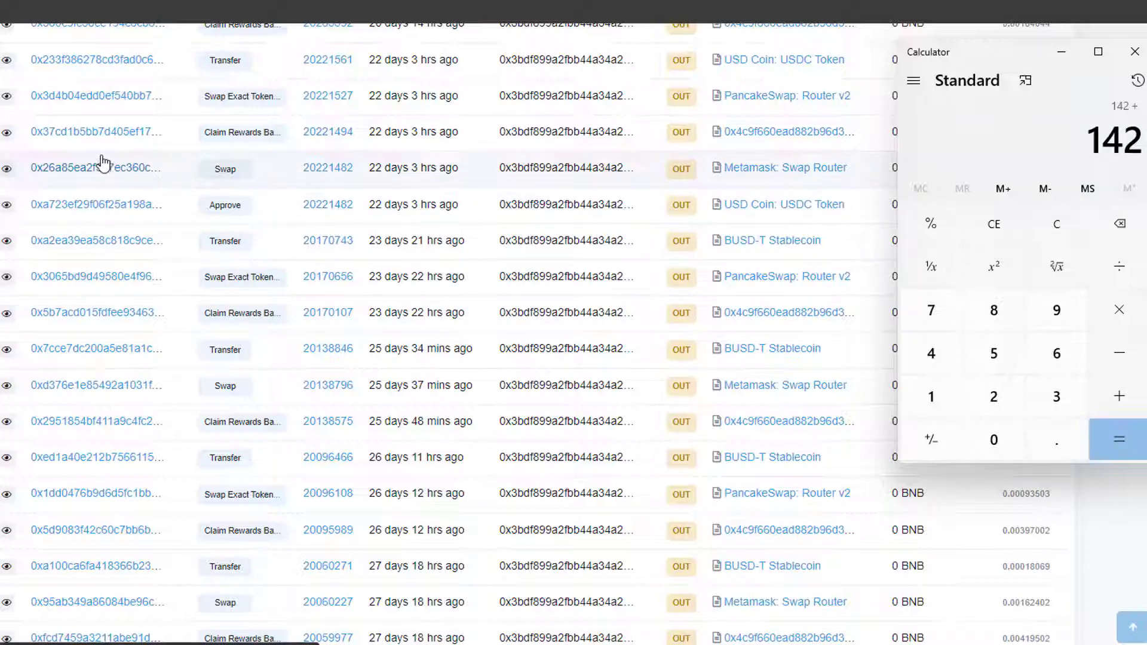
Add 32 in Calculator for the USDC transfer in block 20221561, checking its amount on BscScan before and after.
left_click(6, 60)
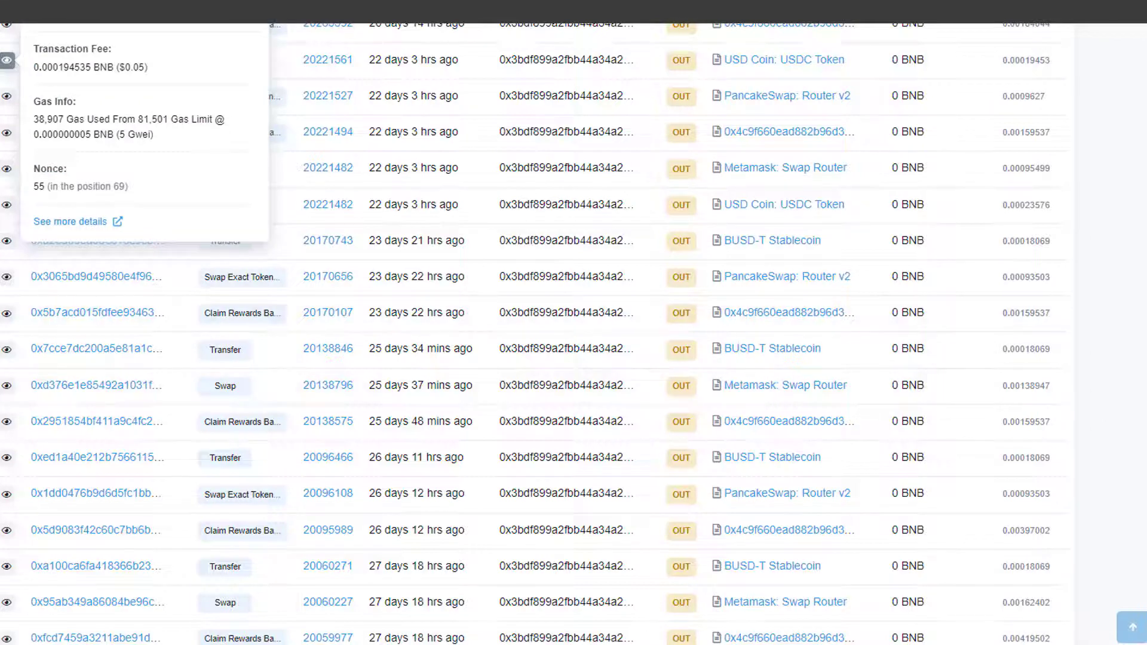
scroll(393, 166, "up", 3)
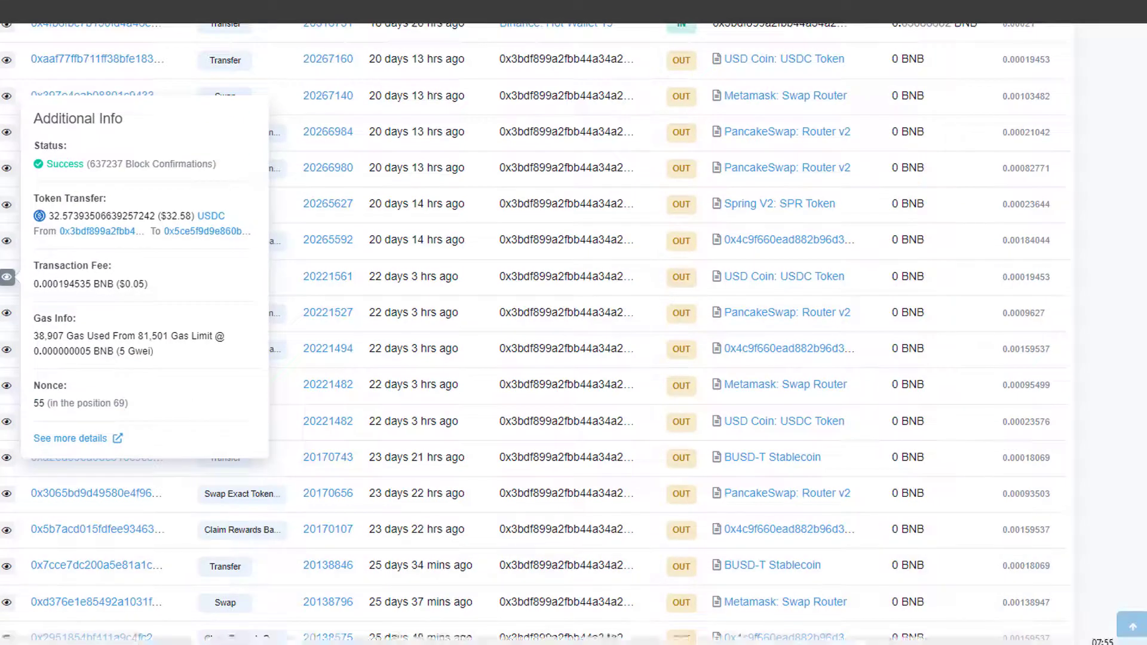
mouse_move(927, 640)
left_click(887, 639)
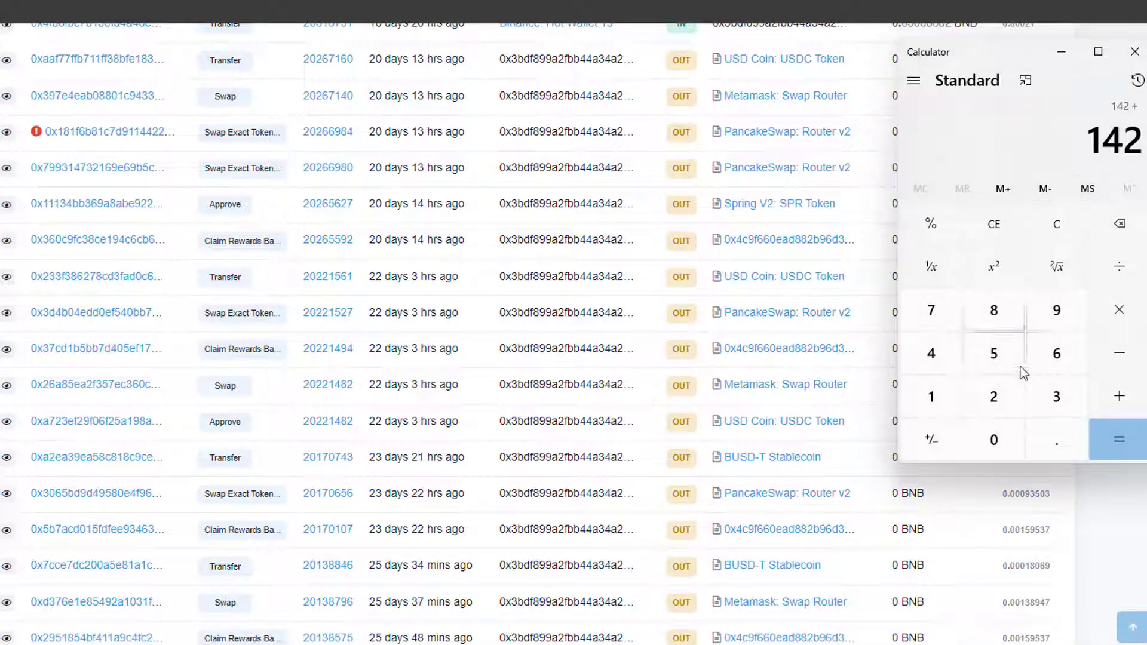
left_click(1056, 396)
left_click(999, 397)
left_click(1120, 396)
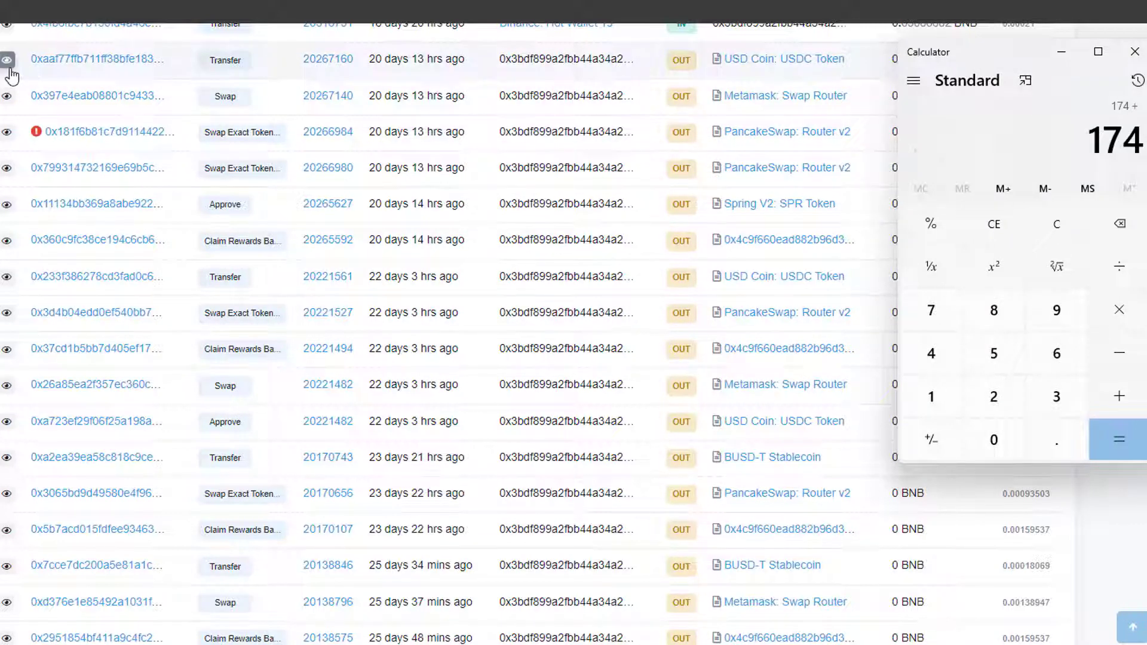
left_click(7, 278)
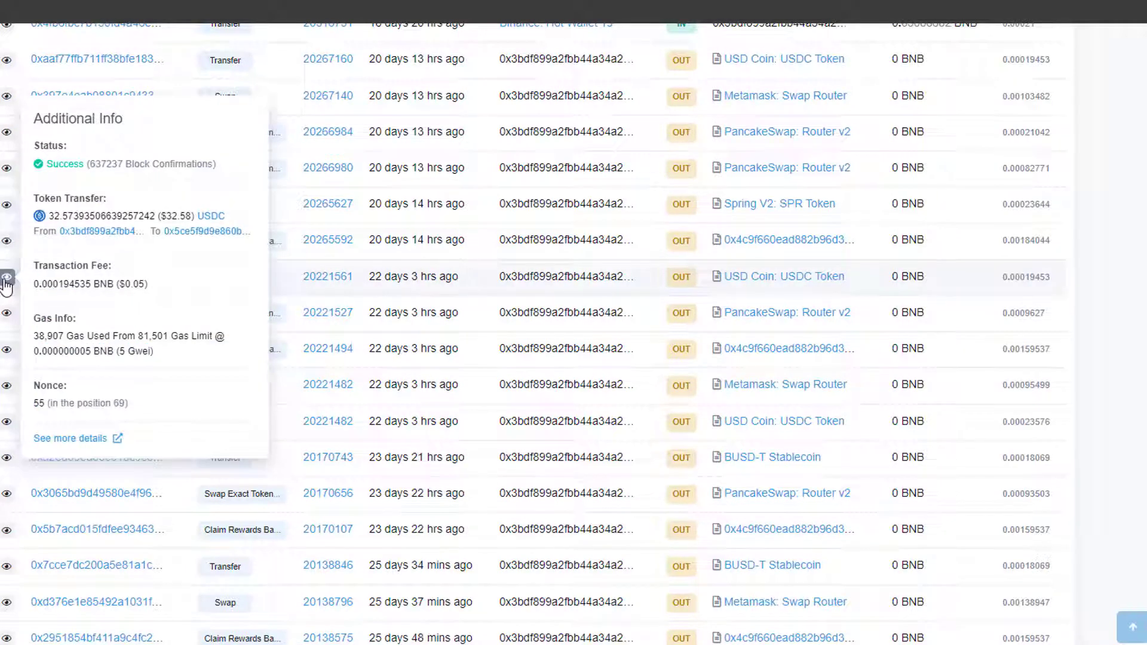
View the amount of the USDC transfer in block 20267160 on BscScan and add 33 in Calculator.
left_click(7, 60)
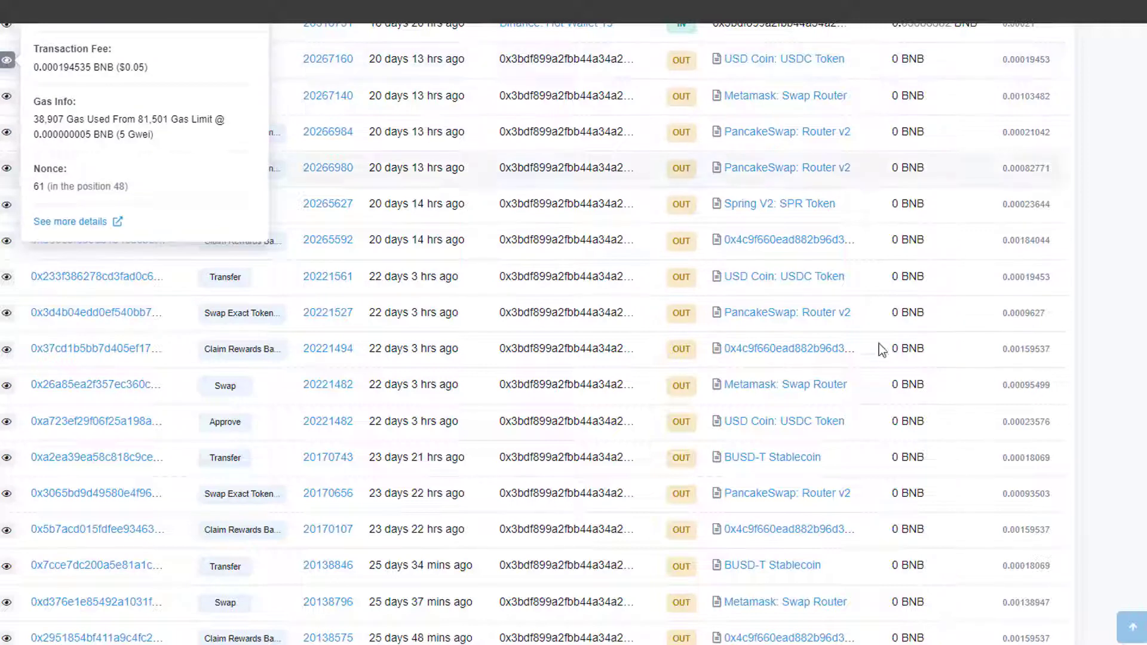
scroll(7, 61, "up", 5)
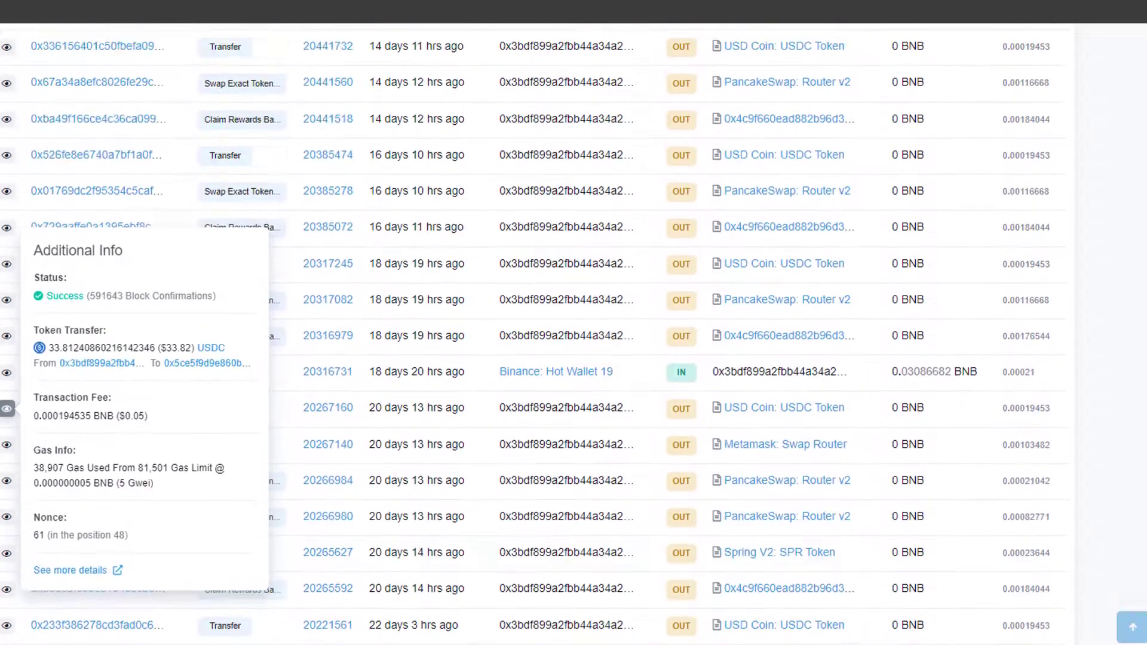
left_click(919, 641)
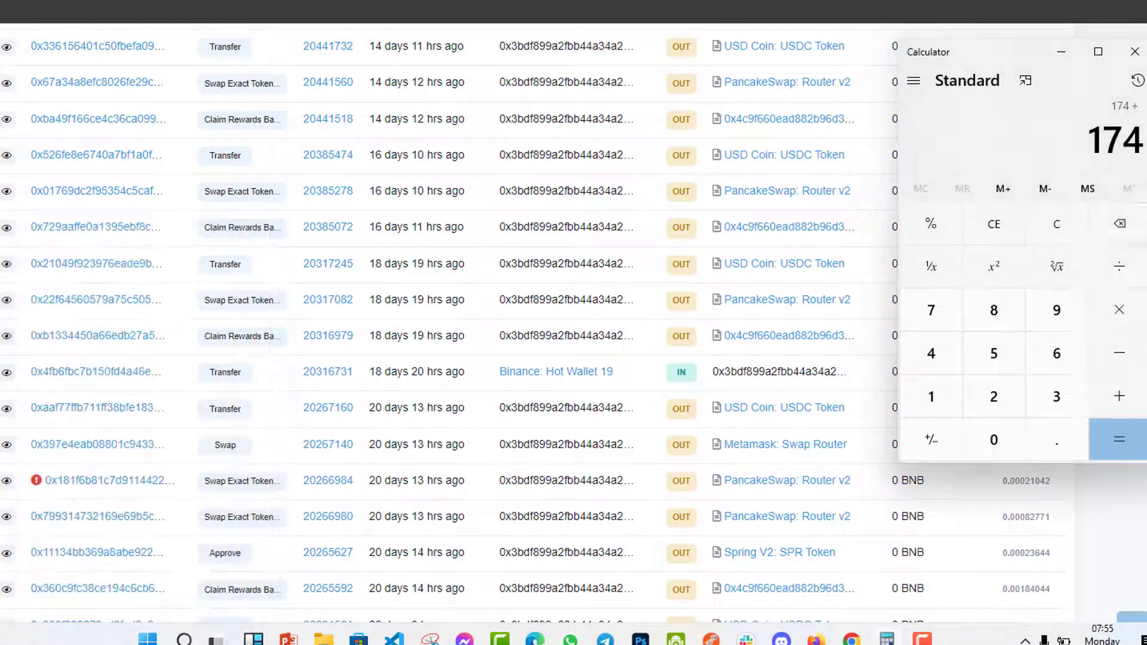
left_click(1057, 396)
left_click(1059, 397)
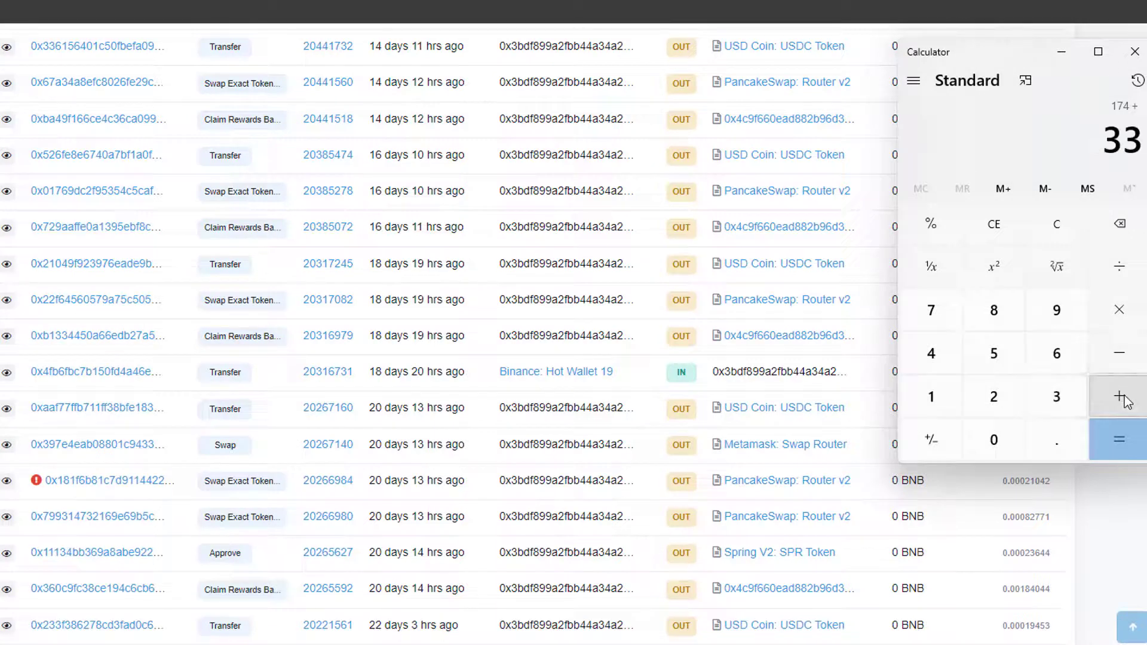
left_click(1120, 396)
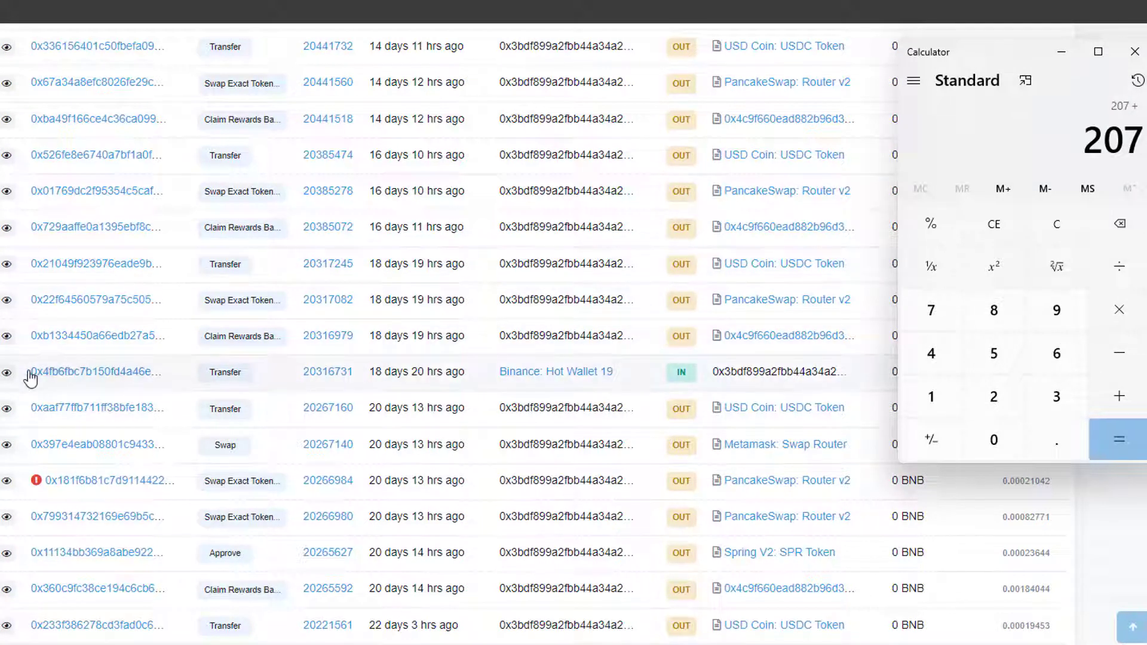
View the amount of the USDC transfer in block 20317245 on BscScan, rechecking block 20267160, and add 45 in Calculator.
left_click(8, 375)
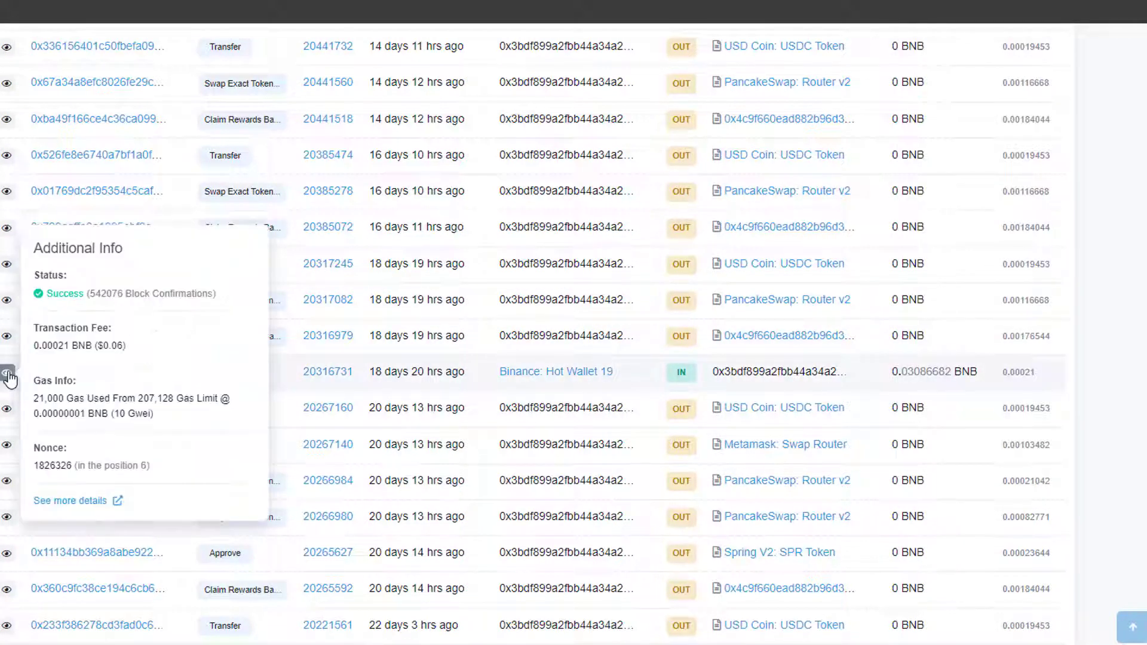
left_click(7, 409)
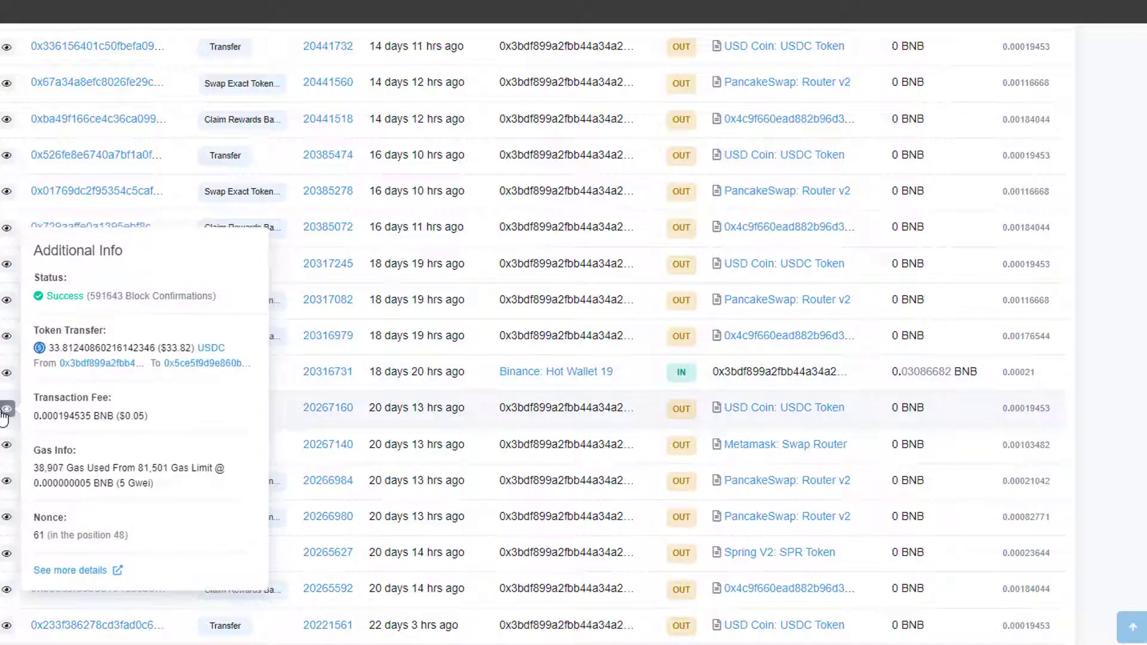
key("Escape")
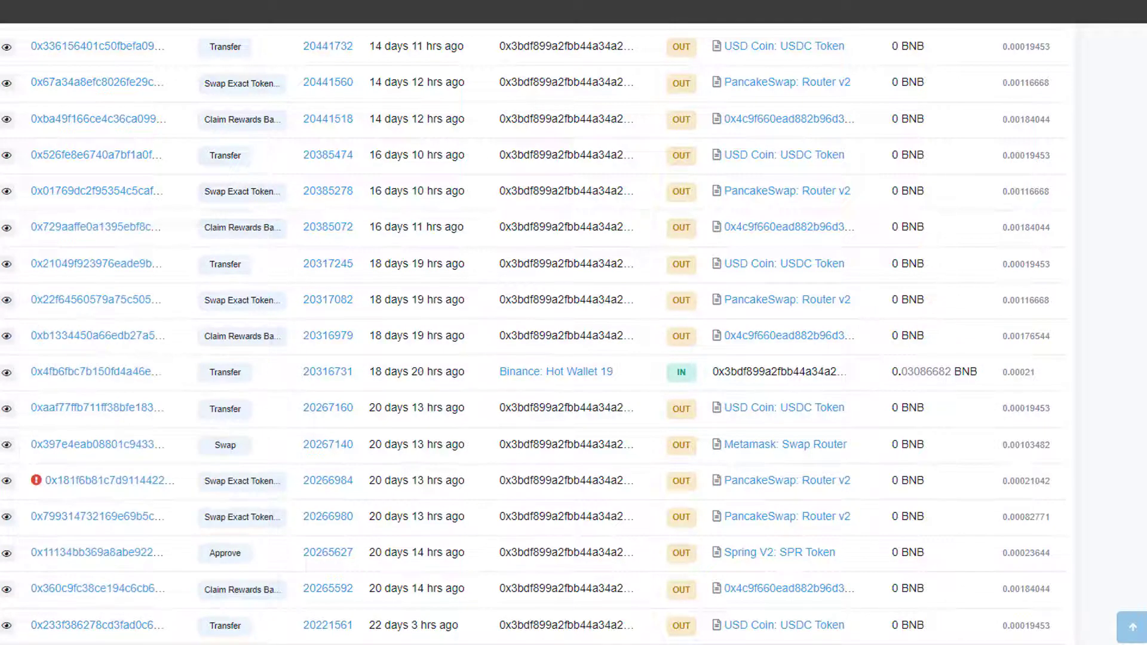
left_click(7, 263)
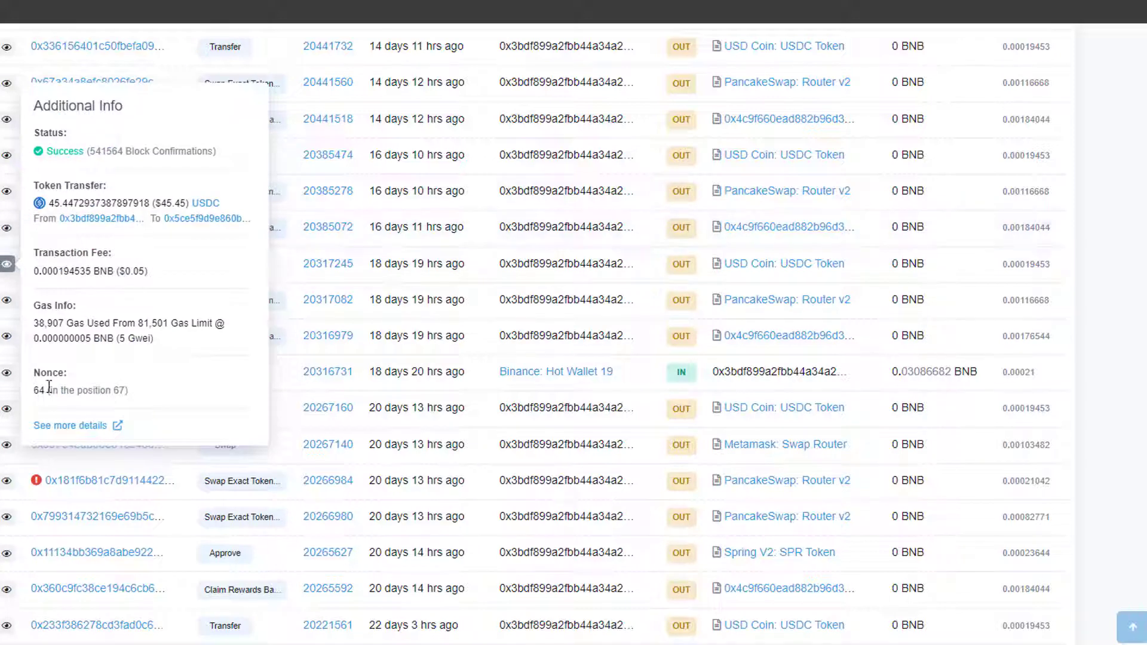
left_click(7, 409)
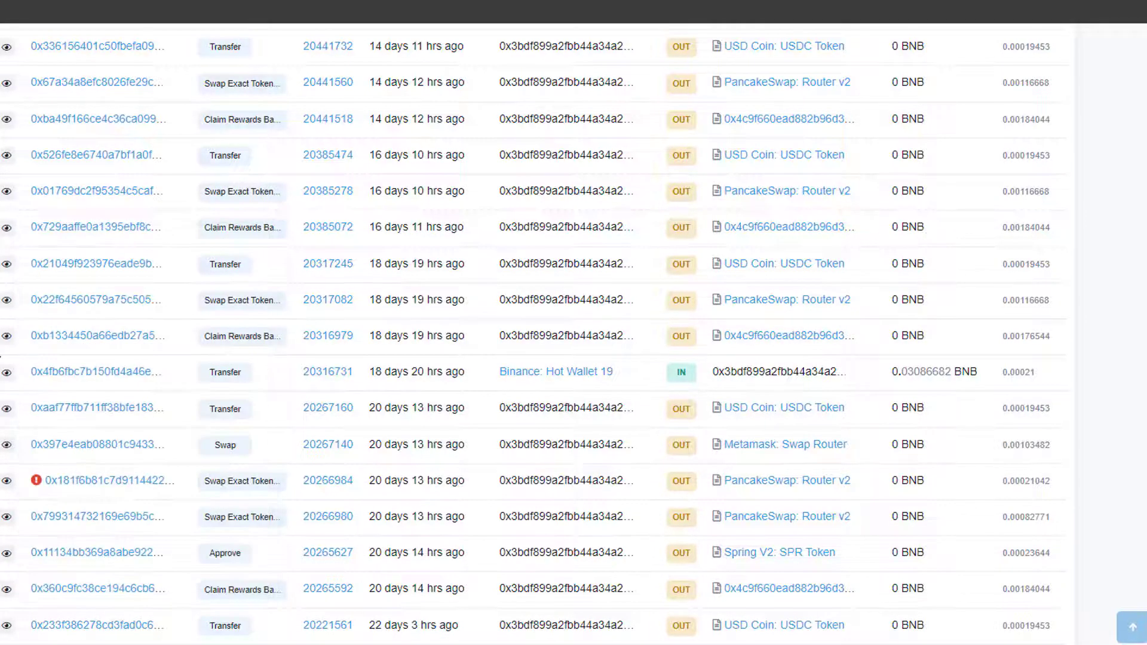
left_click(8, 336)
left_click(7, 263)
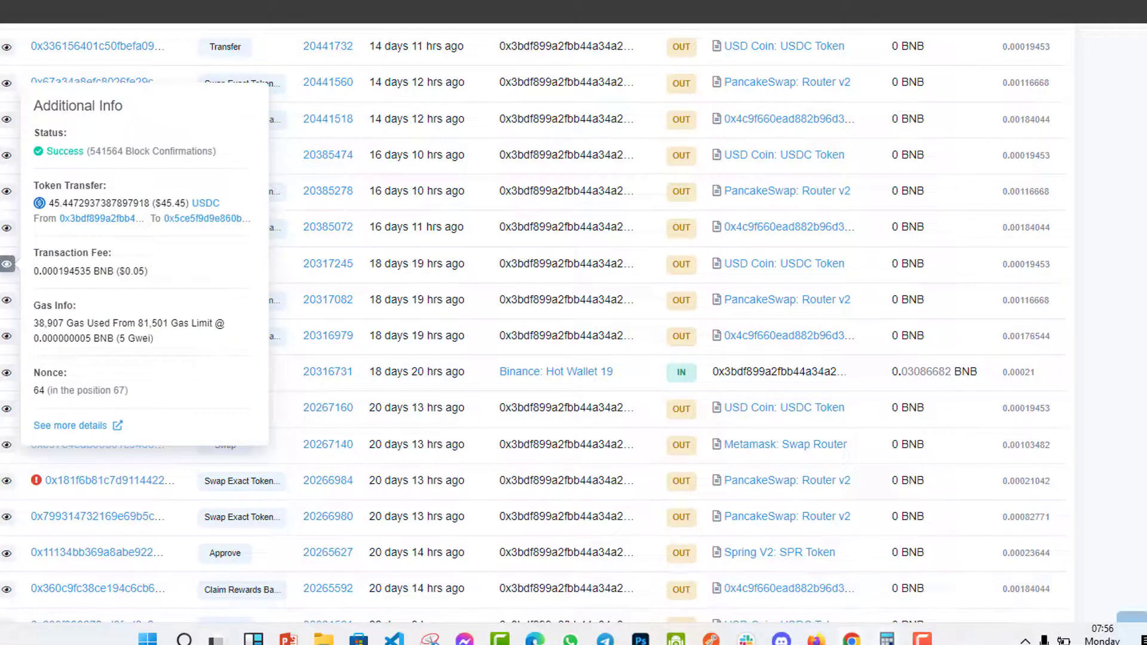
left_click(889, 635)
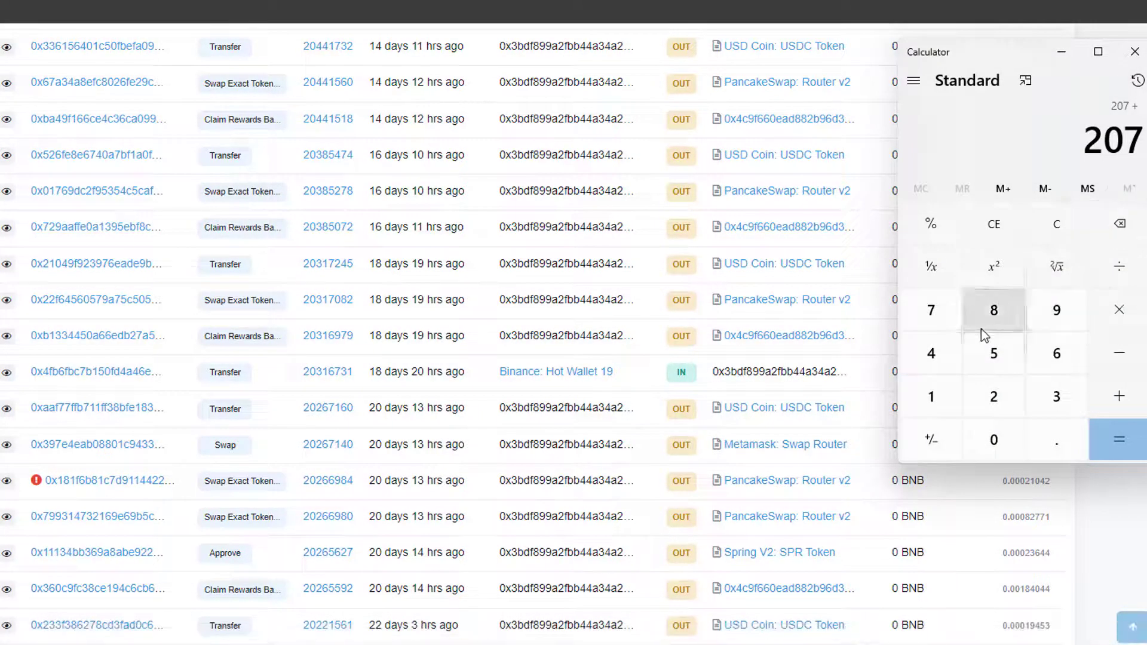
left_click(950, 359)
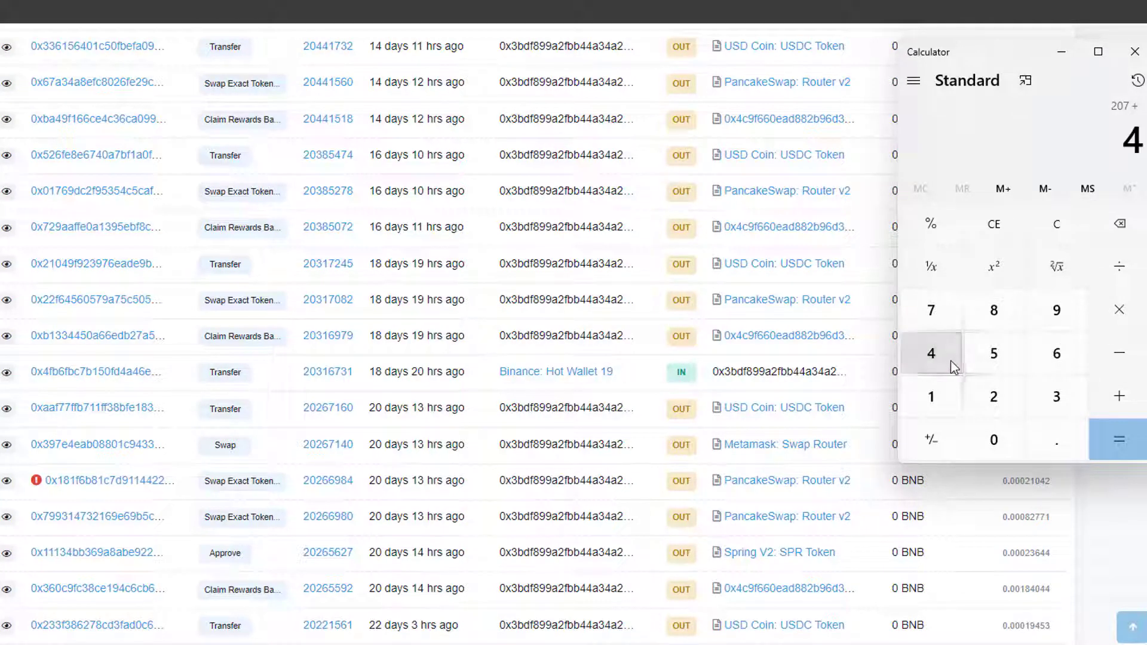
left_click(1010, 357)
left_click(1103, 392)
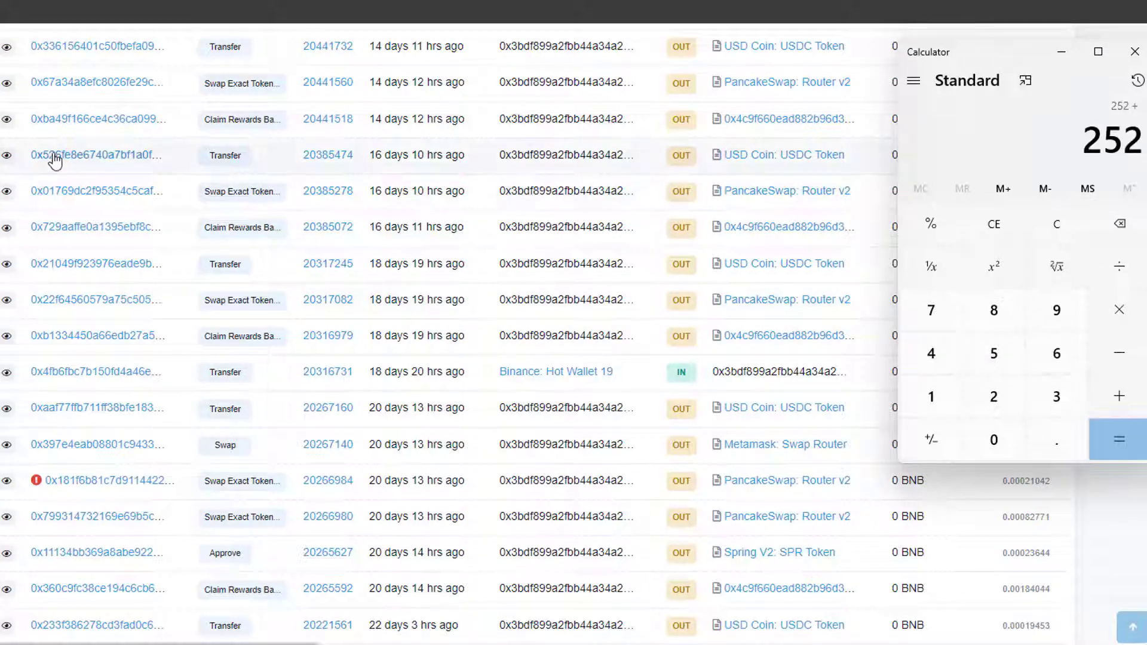
View the amount of the USDC transfer in block 20385474 on BscScan and add 57 in Calculator.
left_click(8, 157)
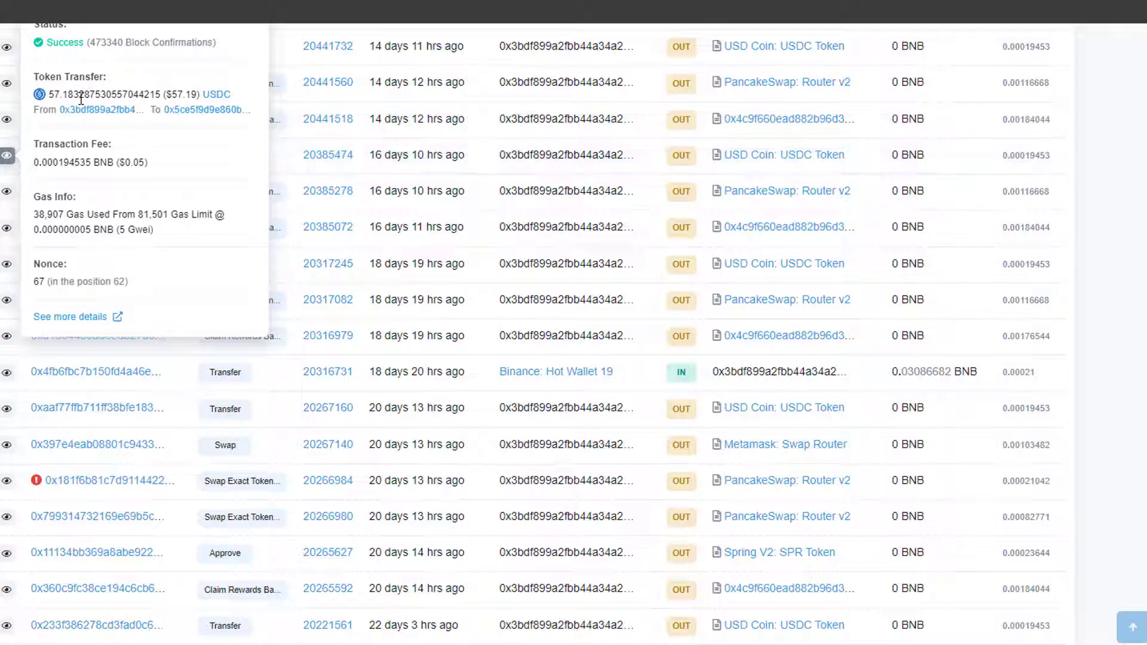
left_click(887, 638)
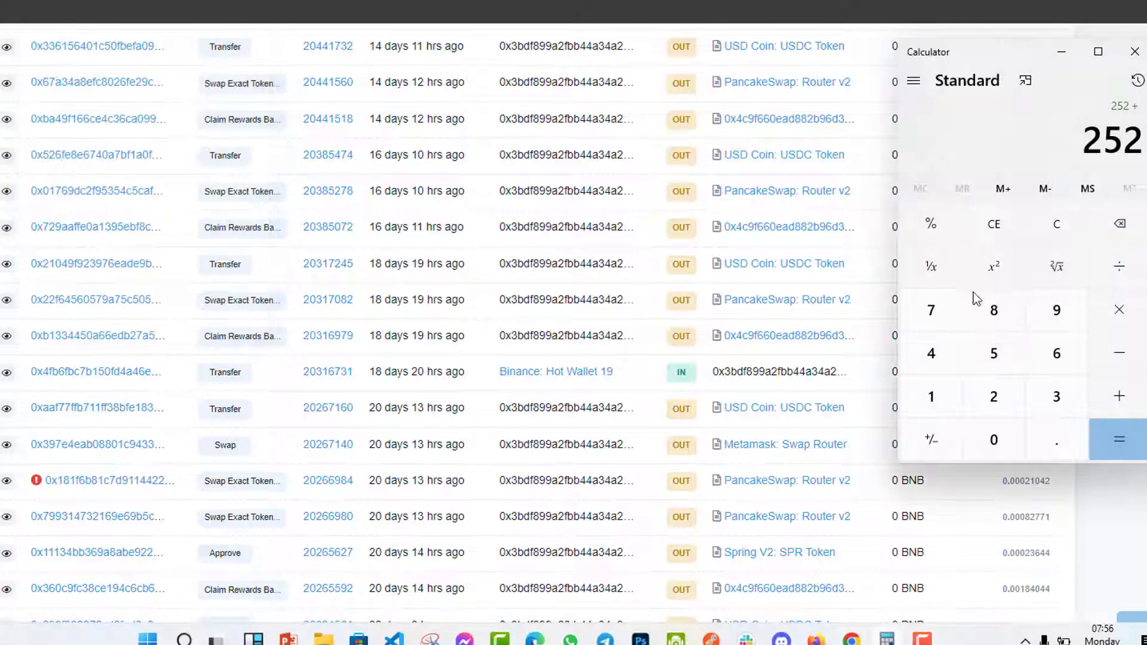
left_click(986, 346)
left_click(937, 310)
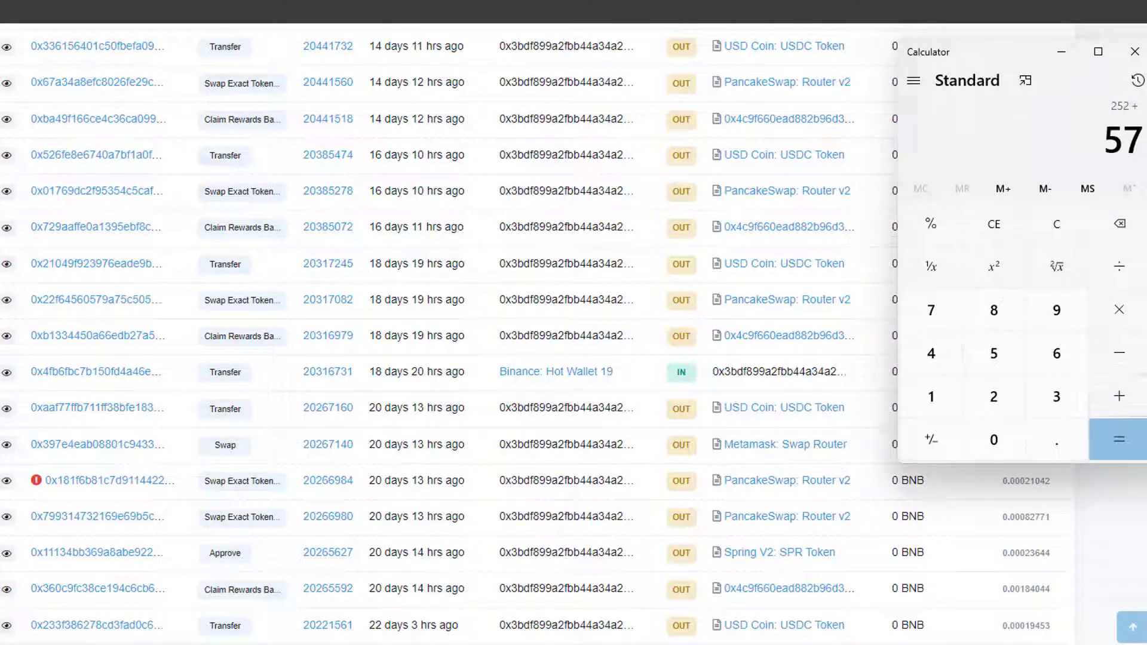
left_click(1120, 396)
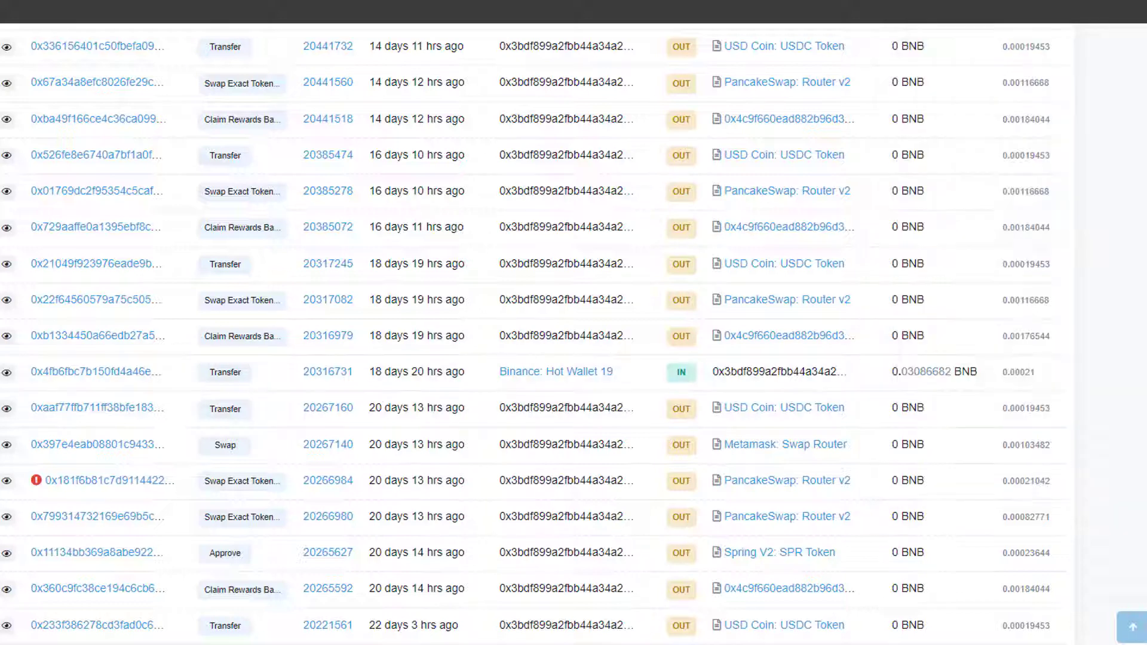
View the amount of the USDC transfer in block 20441732 on BscScan, rechecking block 20385474, and add 47 in Calculator.
key("alt+Tab")
scroll(532, 334, "up", 5)
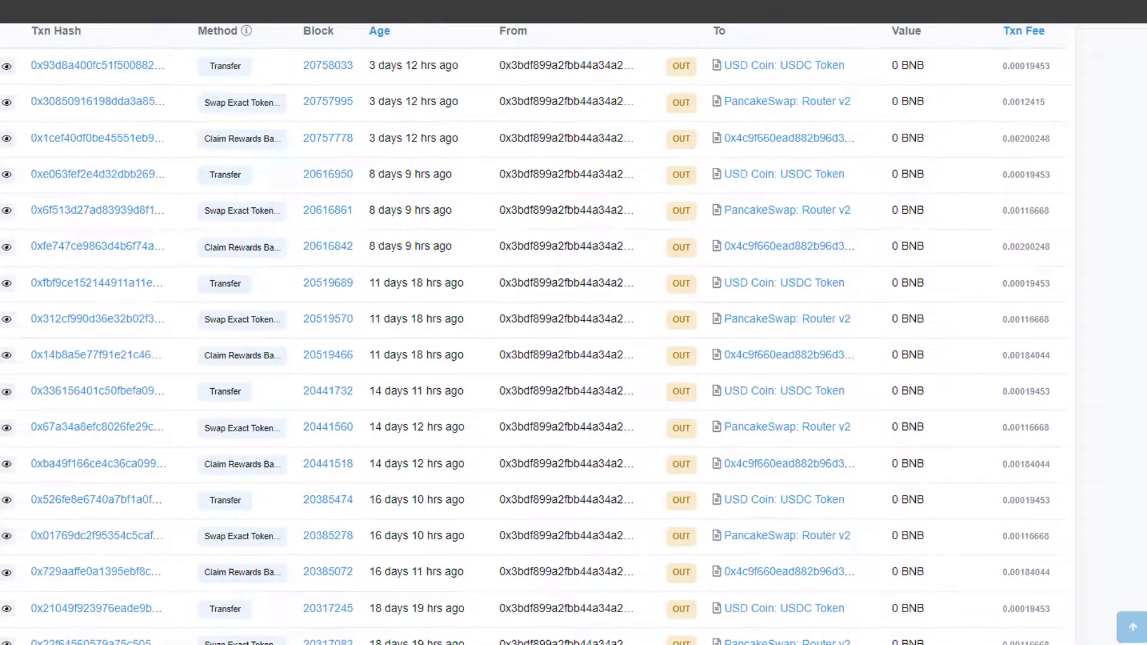
left_click(7, 502)
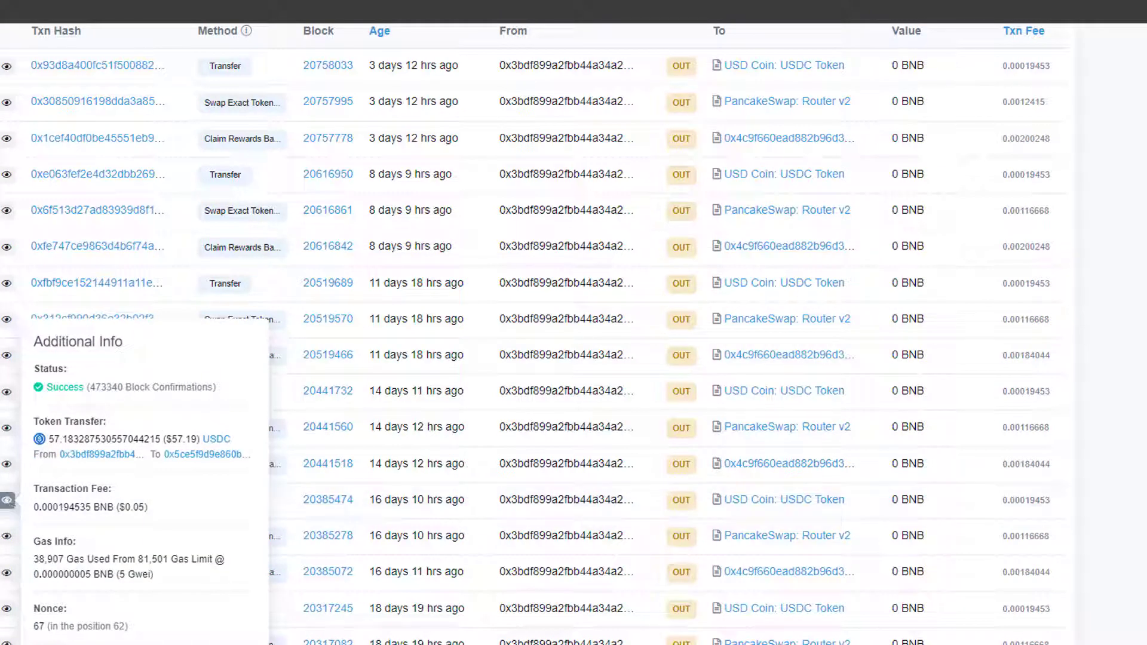
left_click(7, 393)
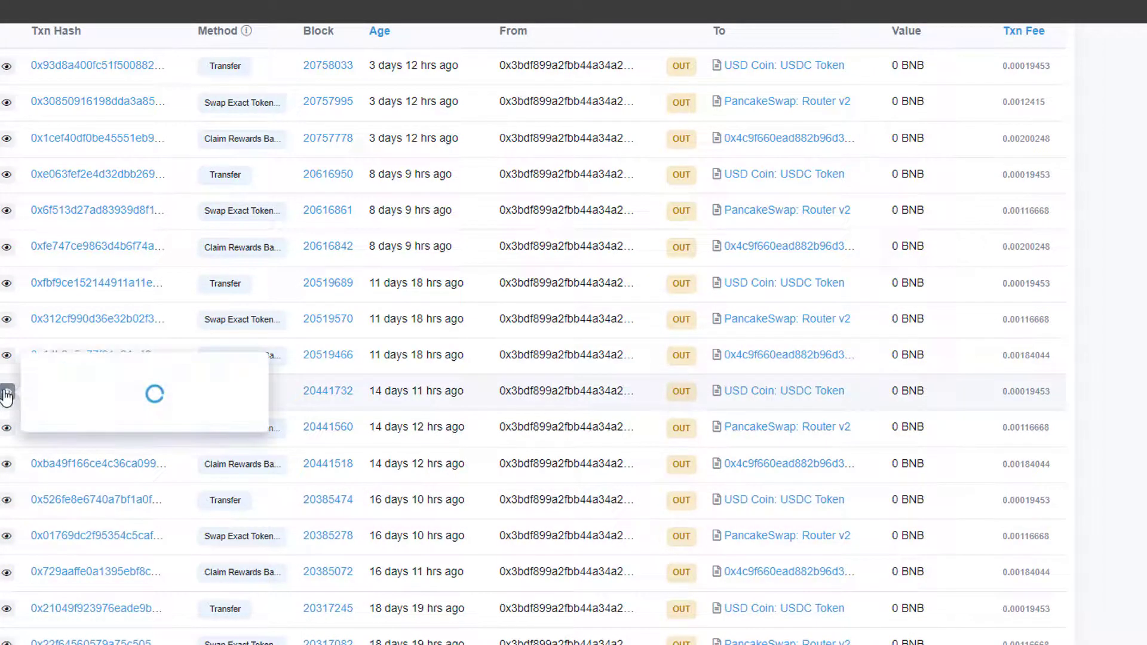
mouse_move(997, 635)
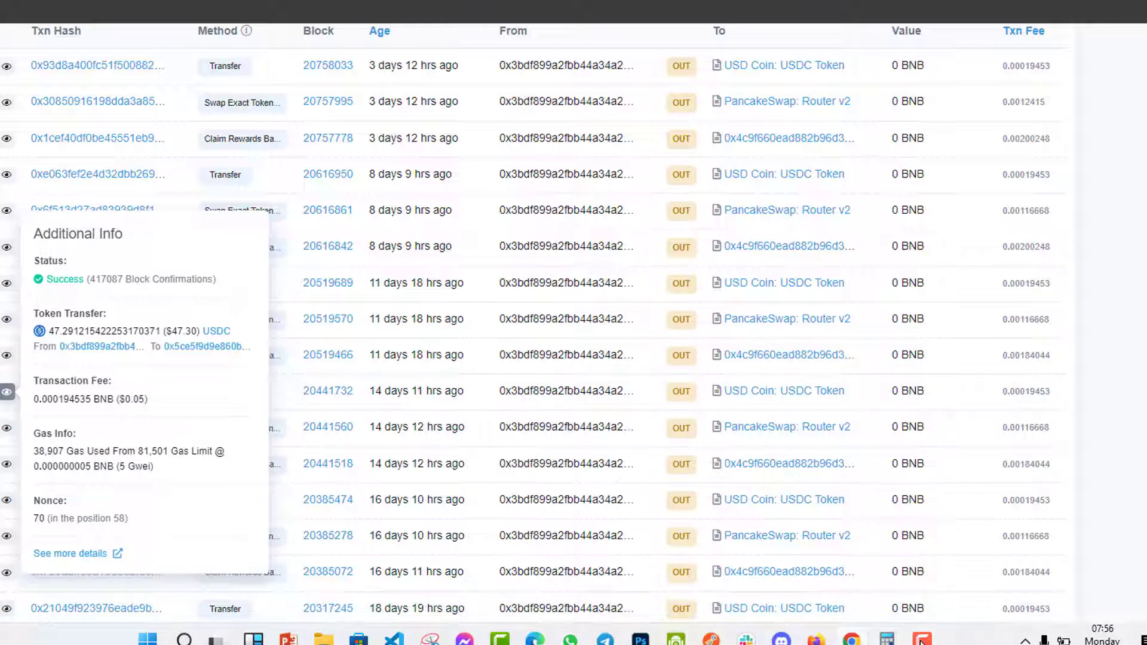
left_click(890, 640)
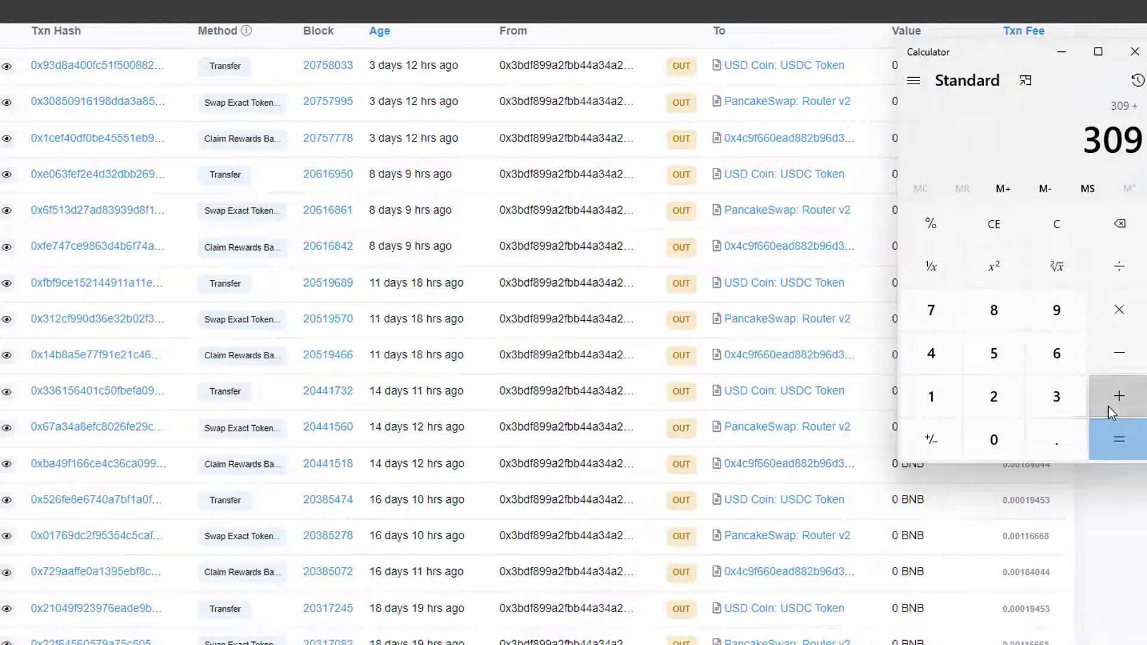
left_click(926, 354)
left_click(926, 311)
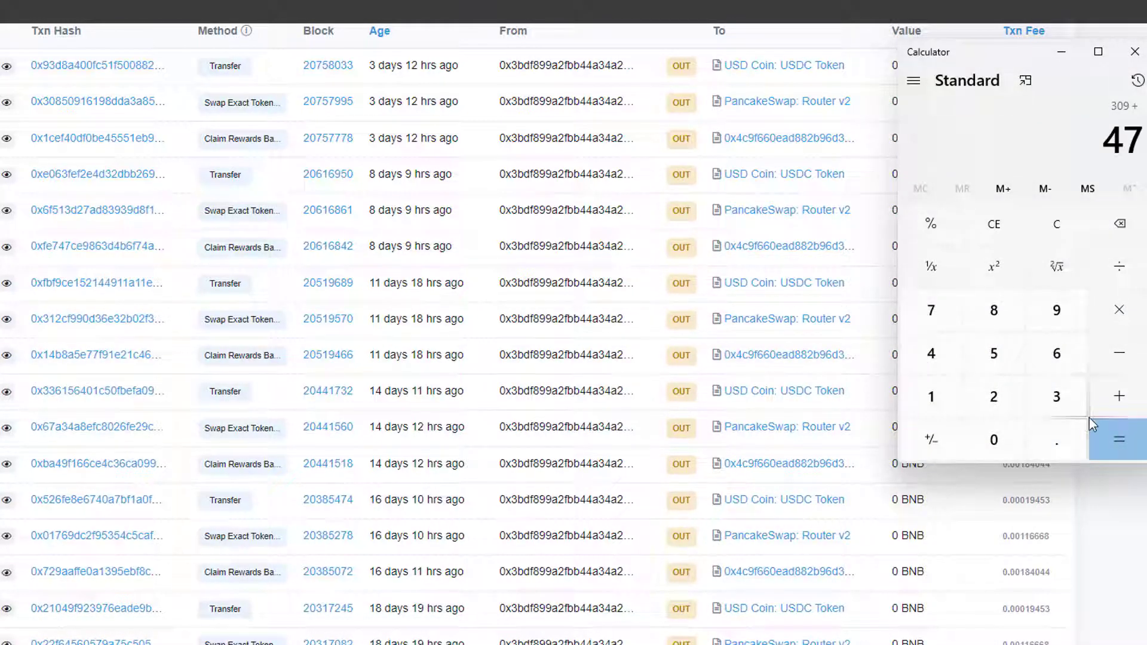
left_click(1118, 407)
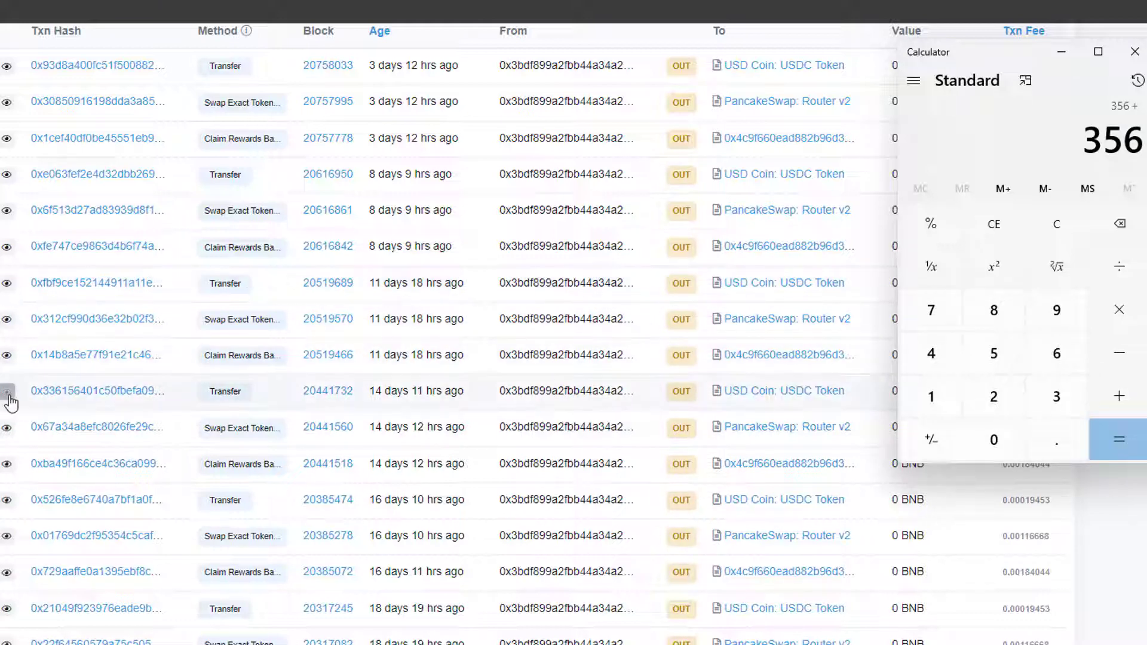
View the amount of the USDC transfer in block 20519689 on BscScan and add 57 in Calculator.
left_click(7, 290)
left_click(7, 281)
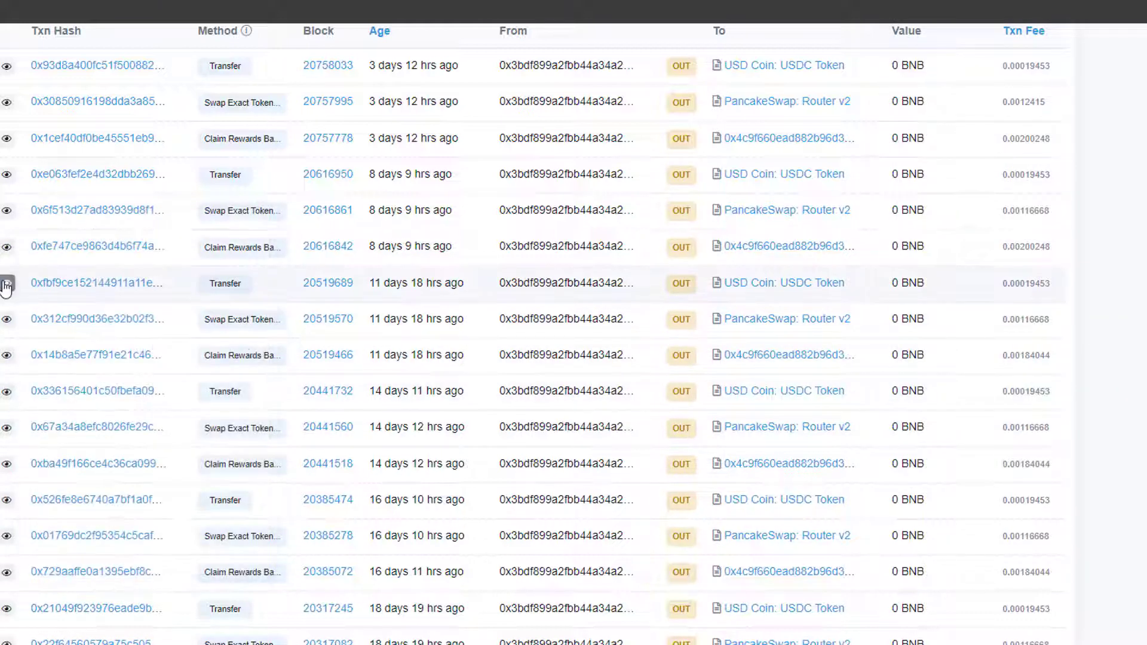
left_click(6, 285)
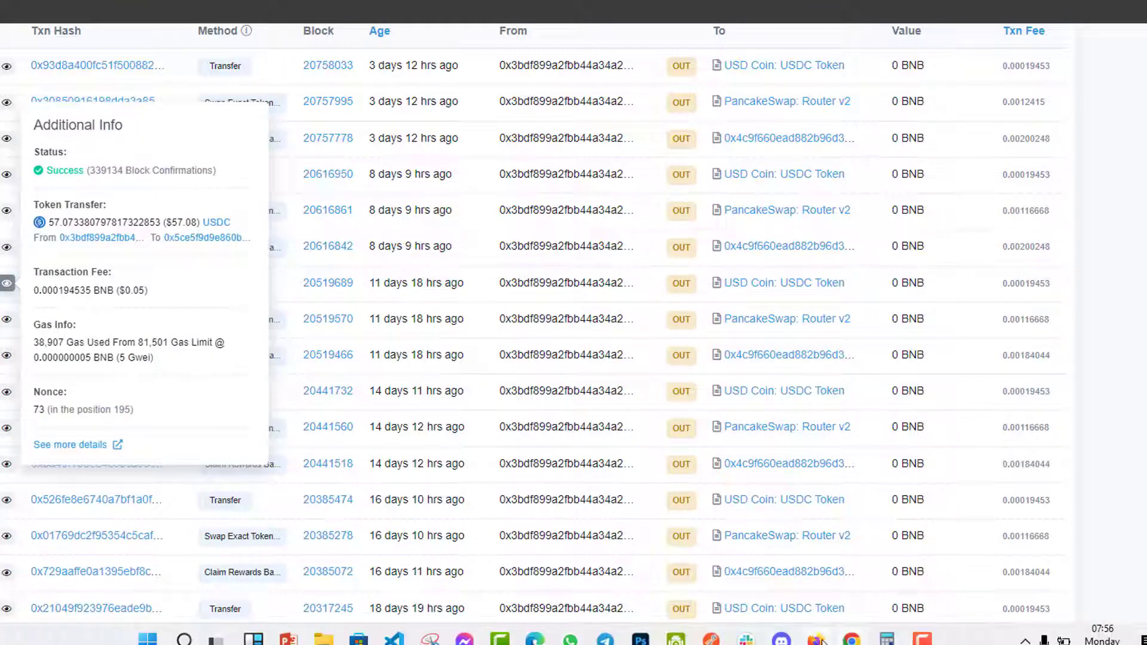
left_click(885, 639)
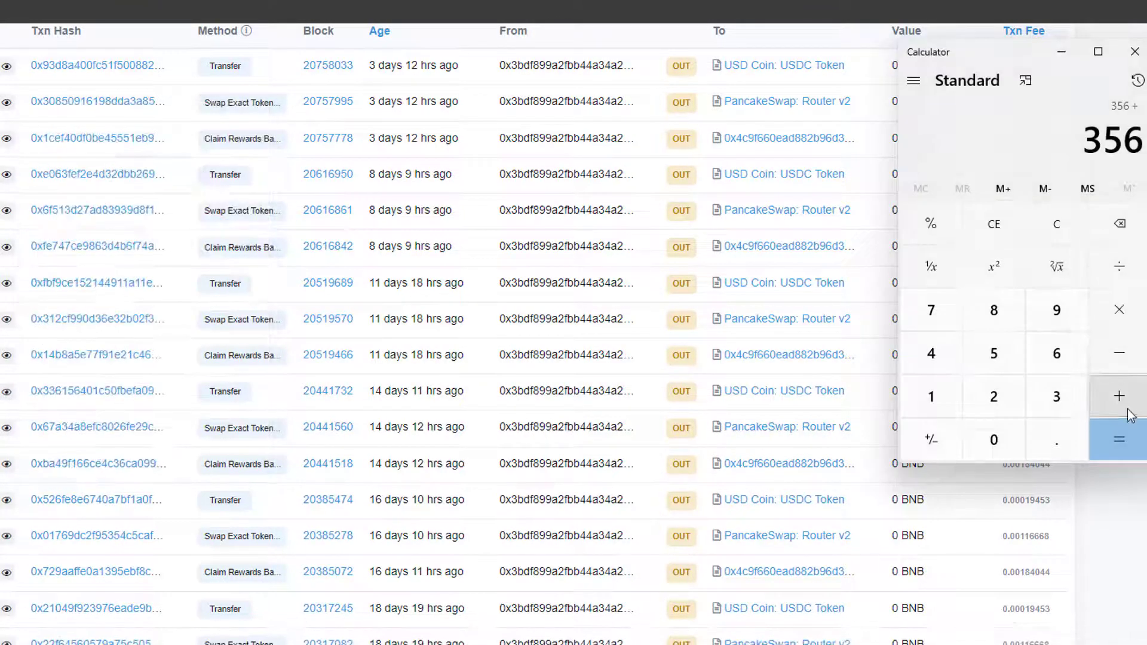
left_click(983, 353)
left_click(933, 309)
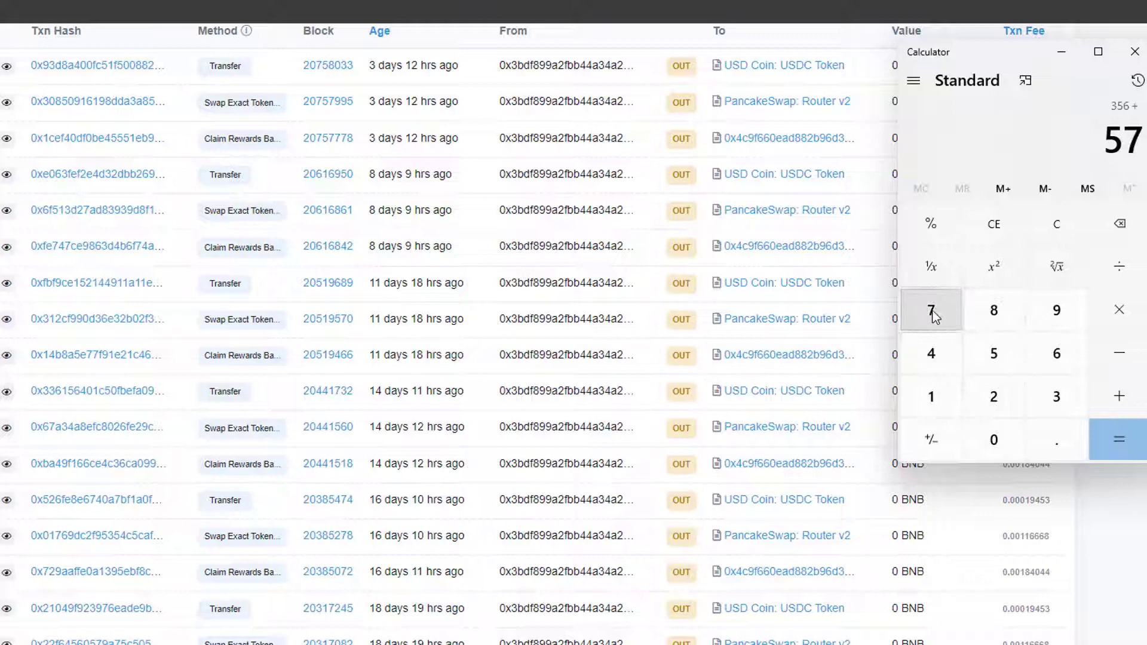
left_click(1127, 408)
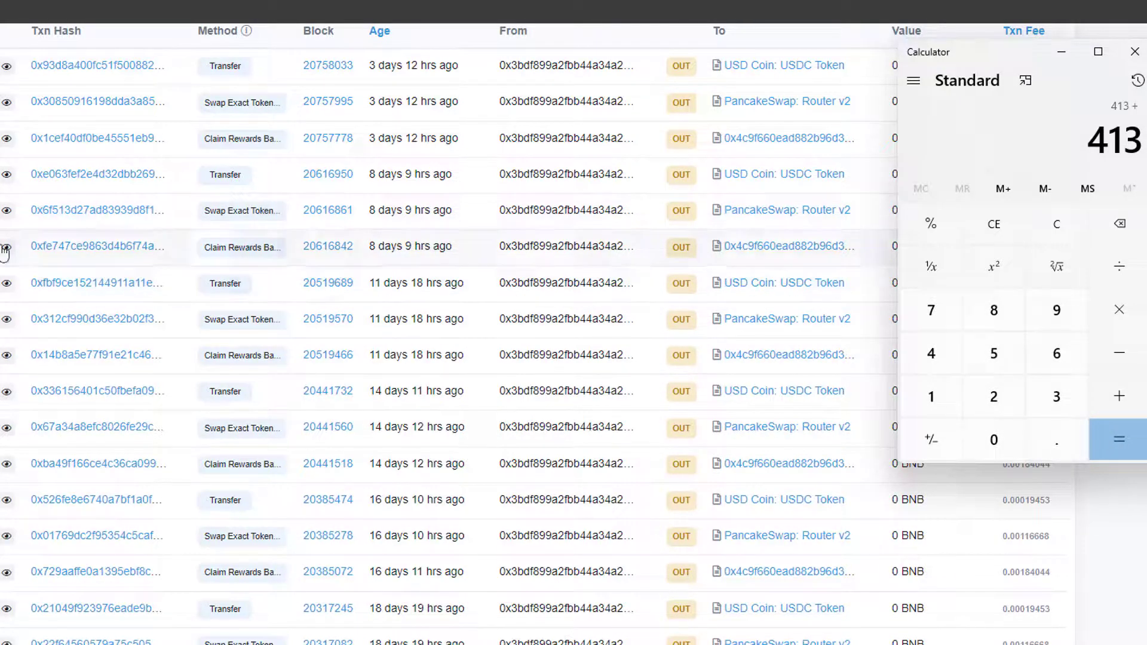
View the amount of the USDC transfer in block 20616950 on BscScan, rechecking block 20519689, and add 81 in Calculator.
left_click(7, 283)
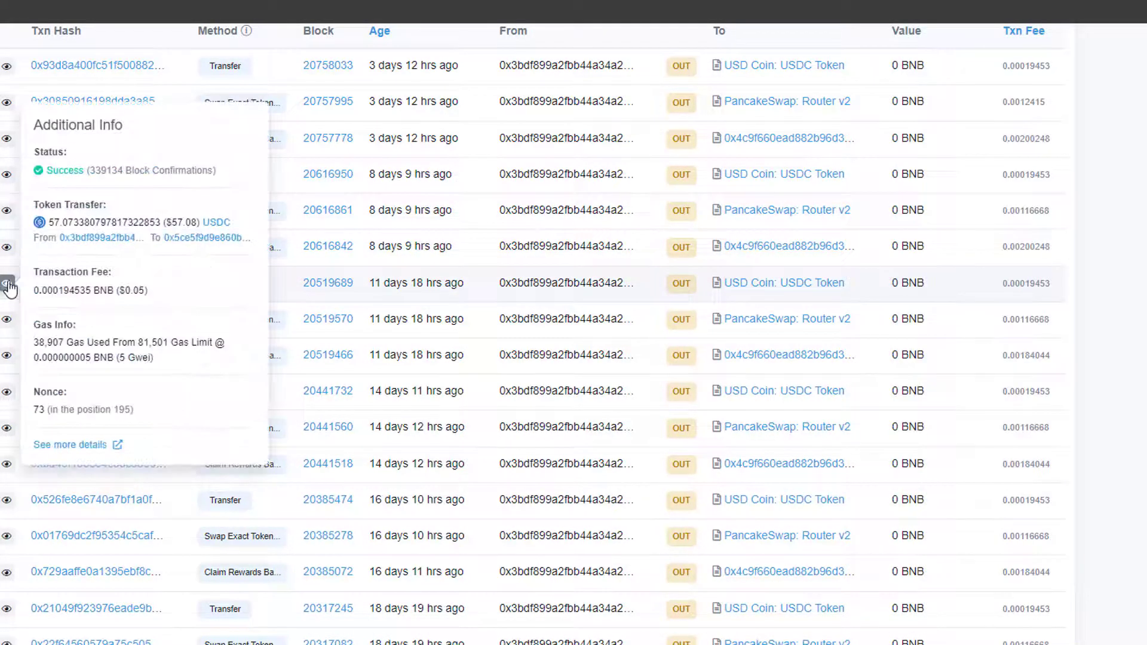
left_click(6, 175)
mouse_move(871, 621)
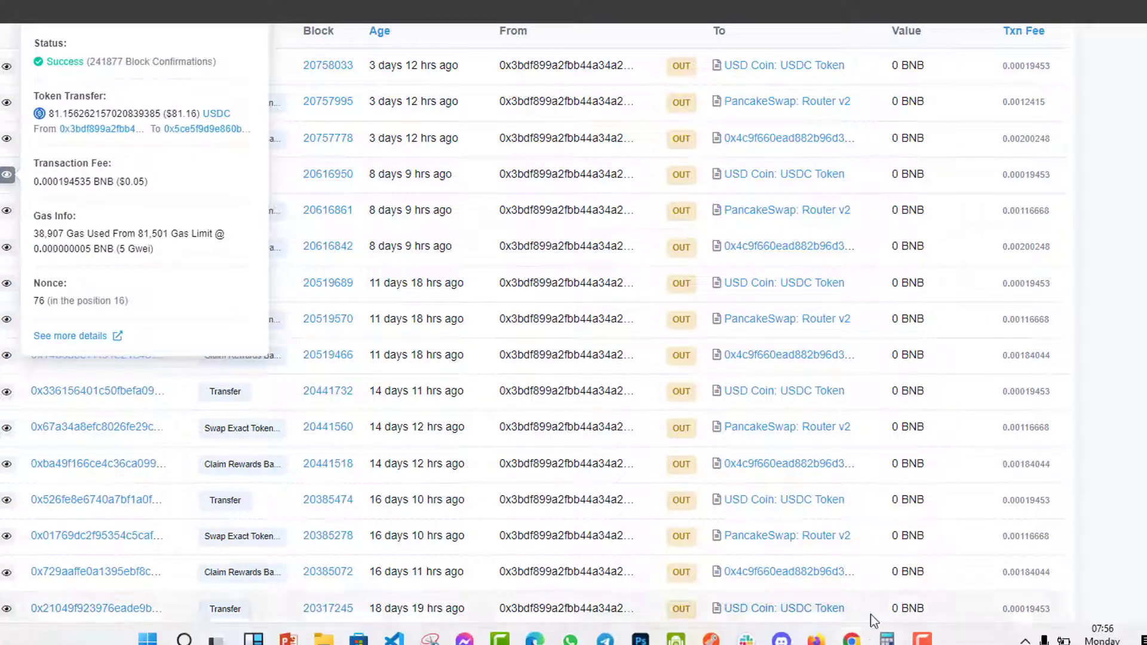
left_click(891, 640)
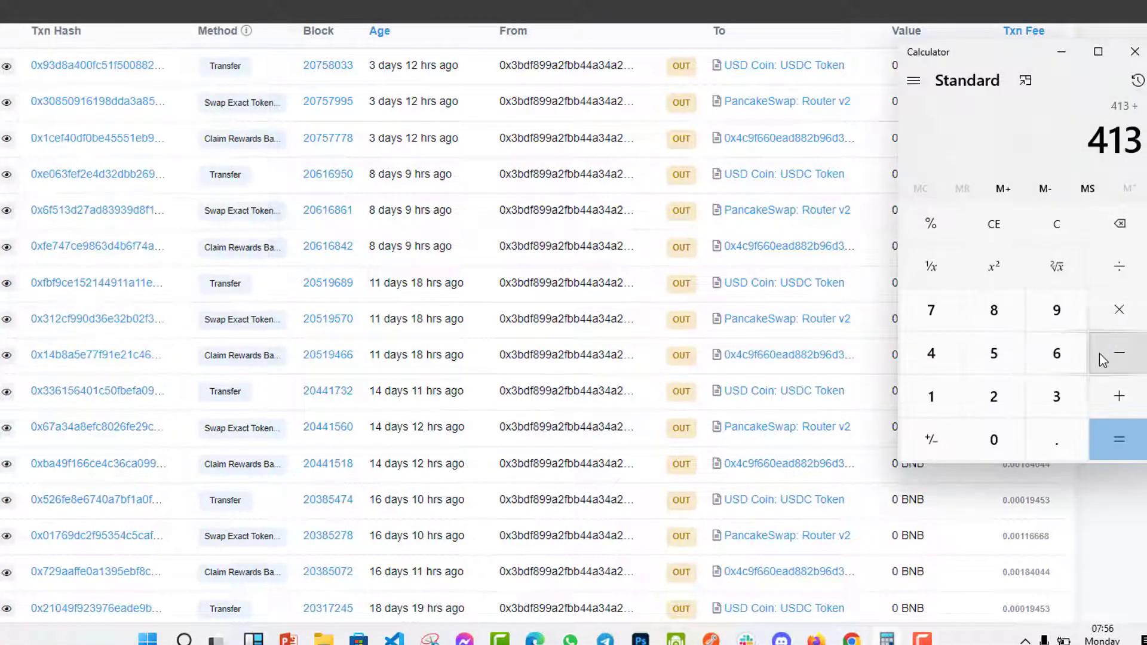
left_click(985, 315)
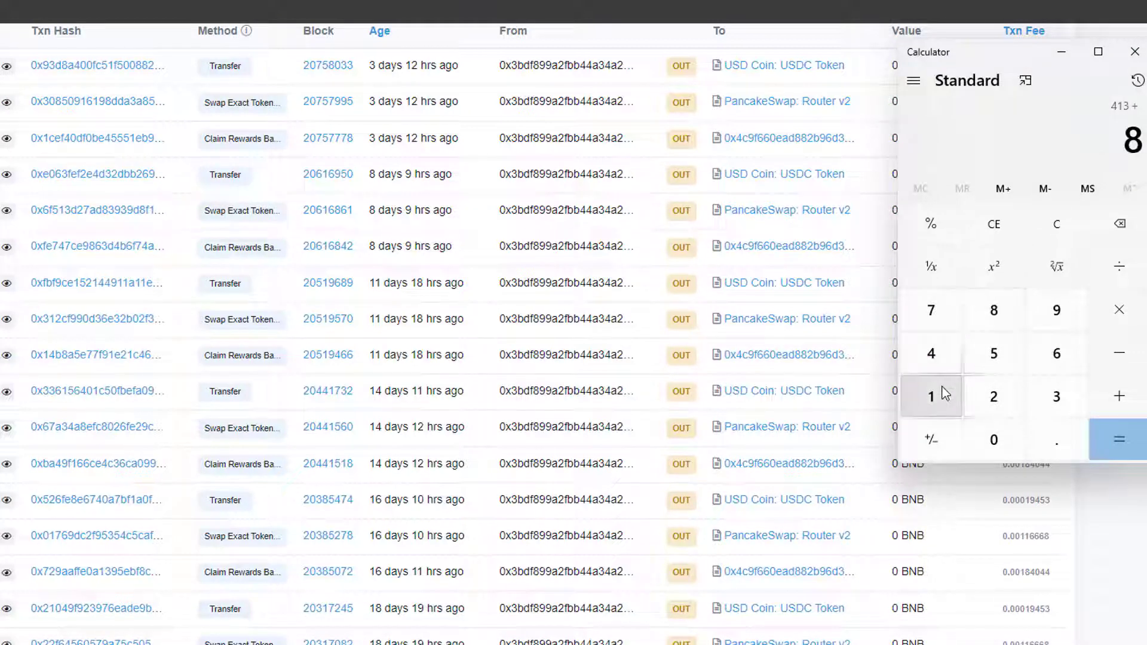
left_click(938, 395)
left_click(1119, 407)
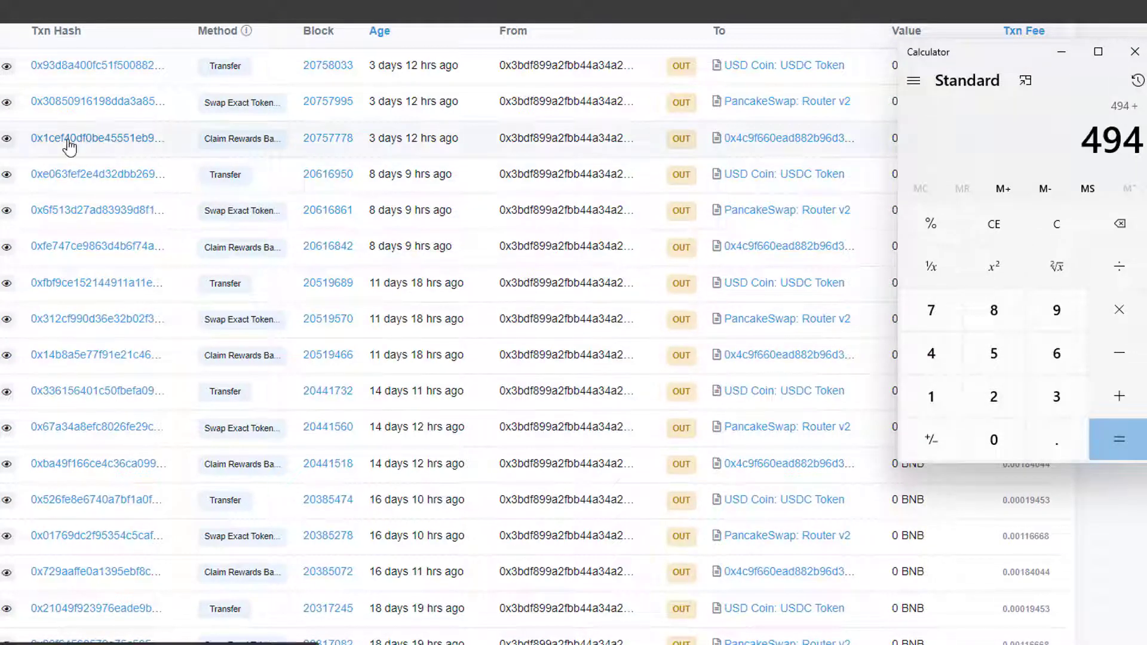
View the amount of the USDC transfer in block 20758033 on BscScan and add 108 to the running total in Calculator.
left_click(5, 73)
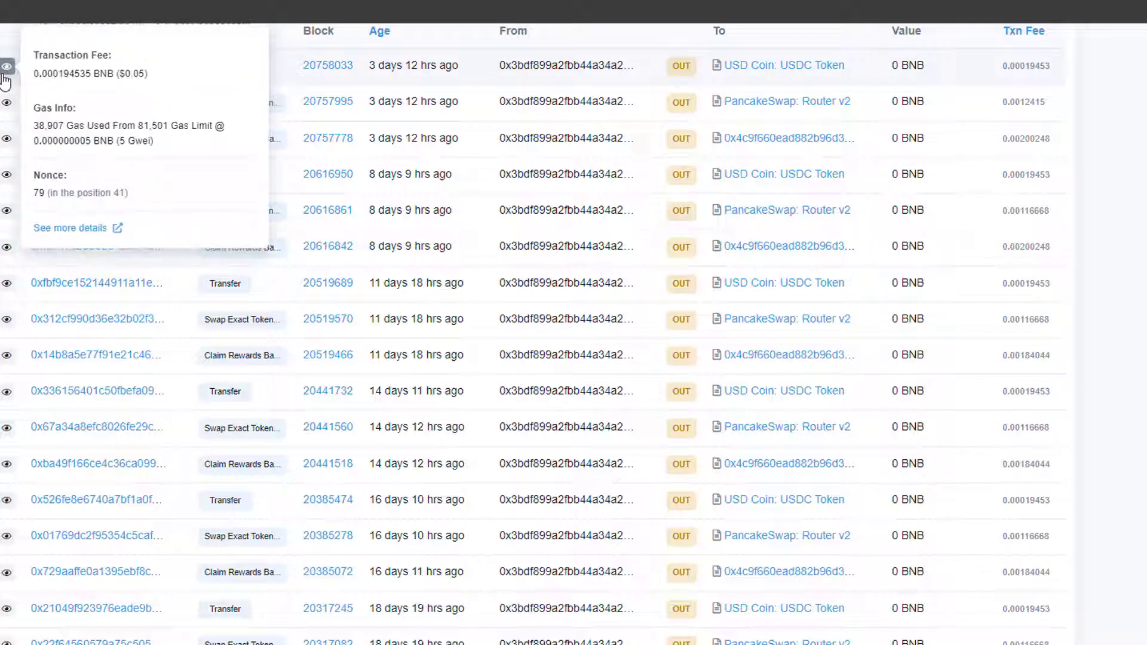
scroll(574, 334, "up", 3)
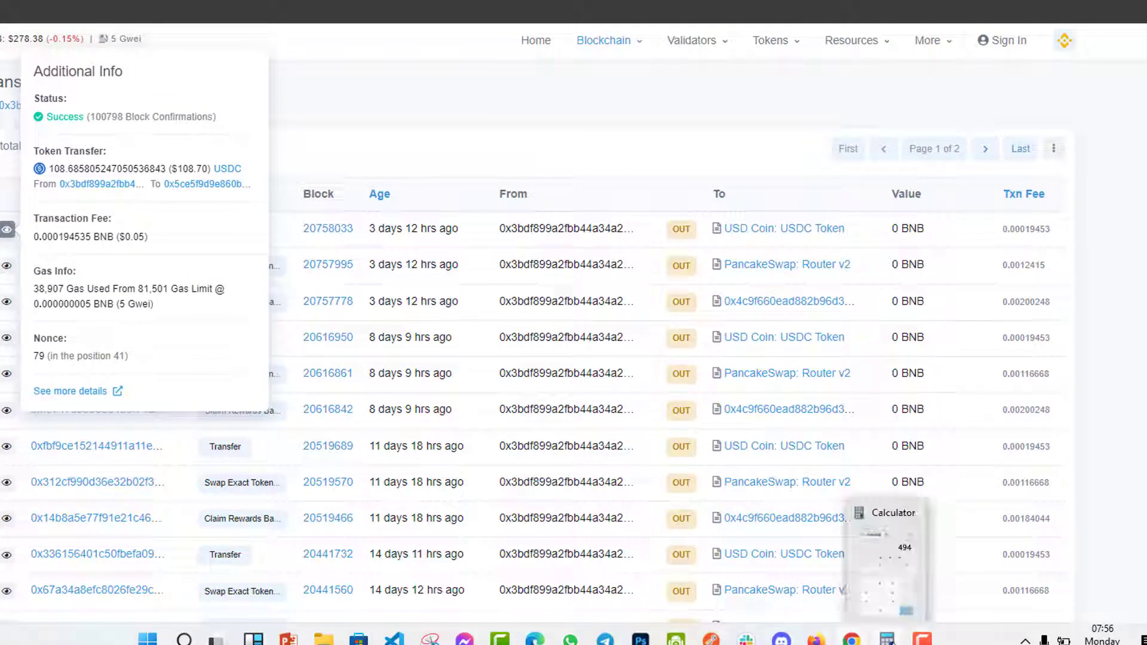
left_click(886, 638)
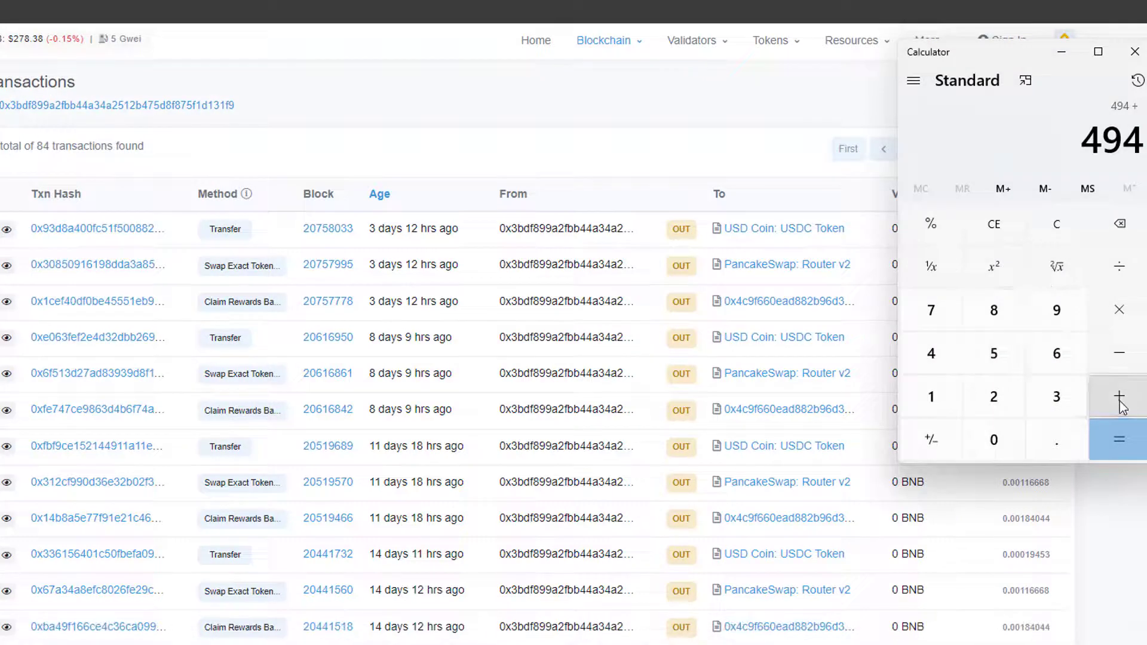
left_click(929, 392)
left_click(995, 440)
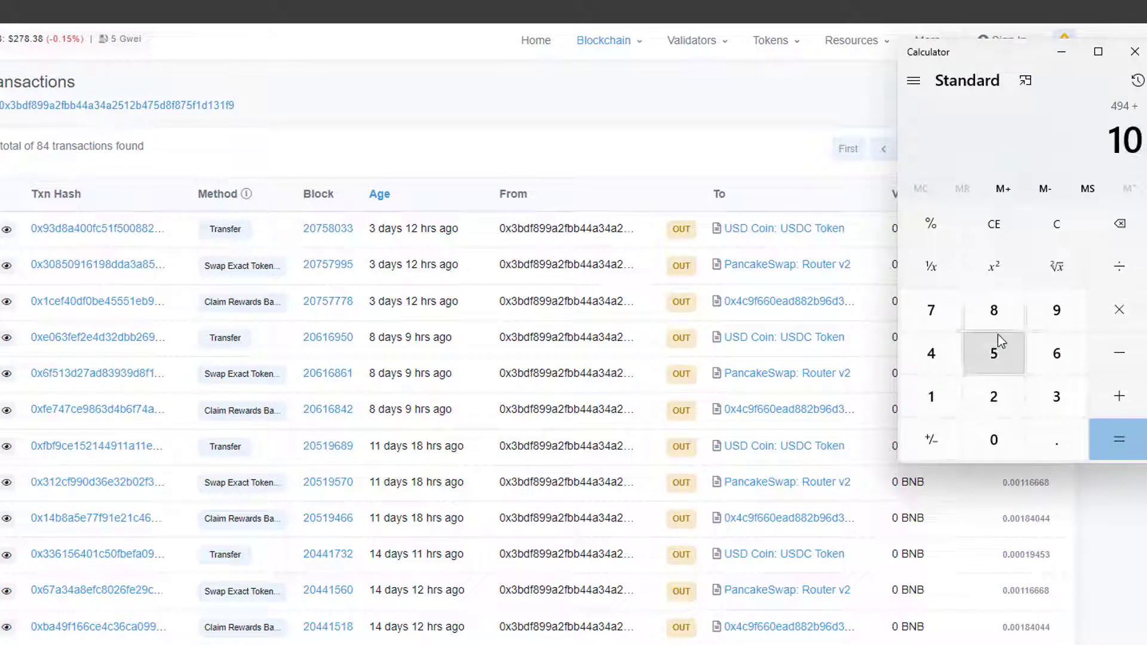
left_click(999, 316)
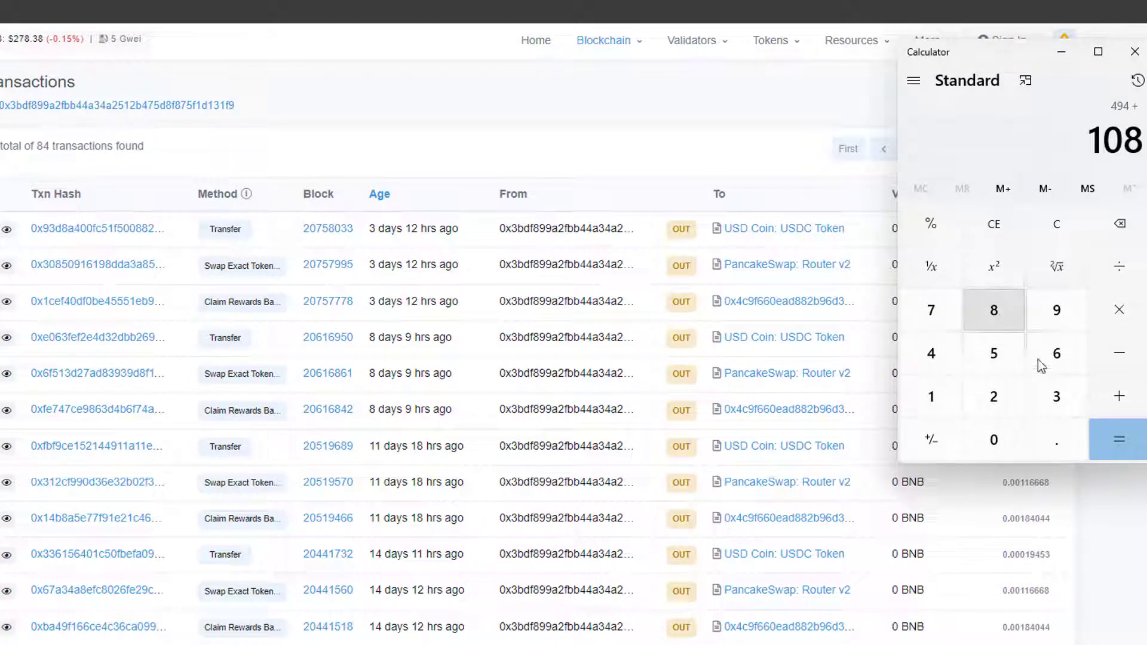
left_click(1132, 439)
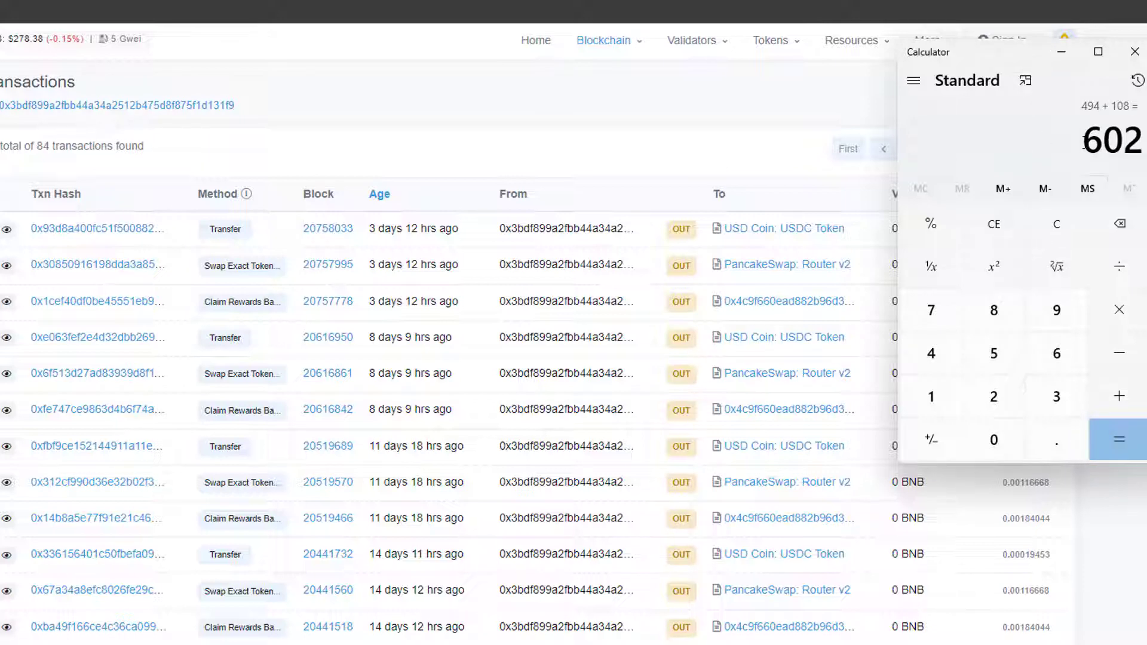
Switch to the Google Docs table and enter 602 for Retrait and 0 for Gain.
left_click_drag(1083, 144, 1134, 144)
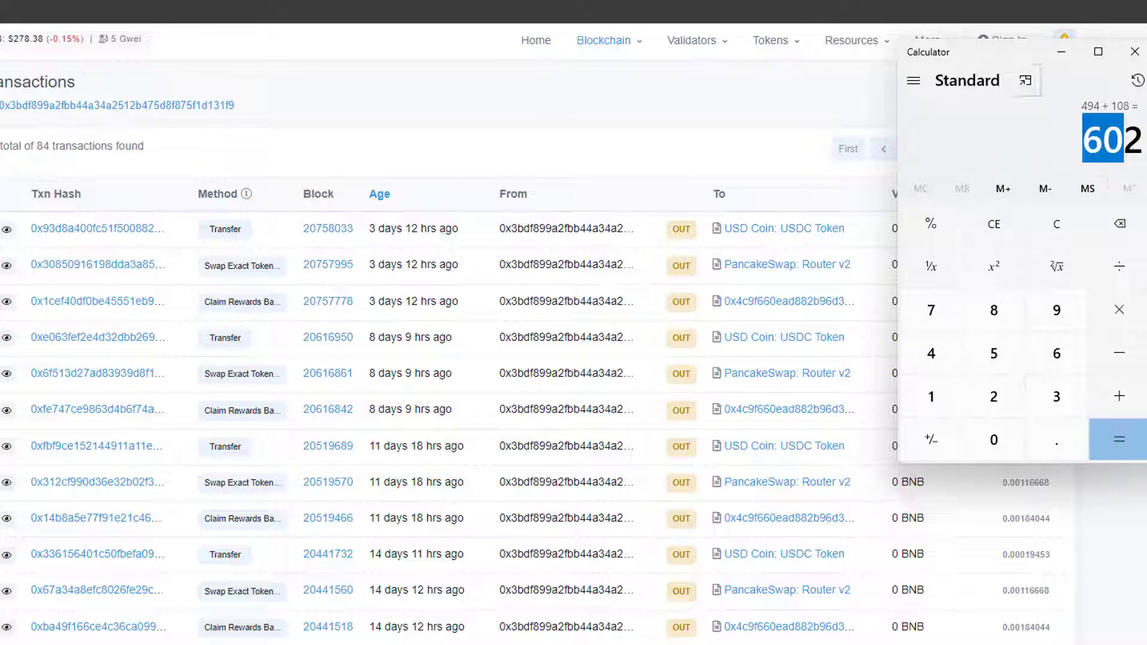
key("alt+Tab")
left_click(546, 262)
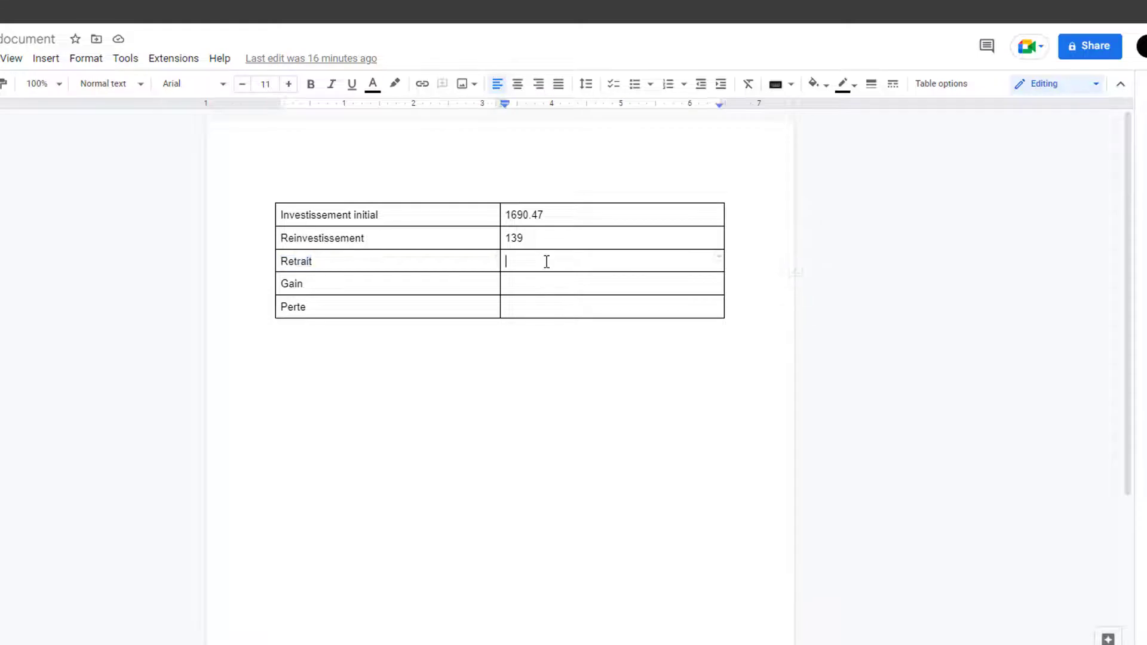
type("602")
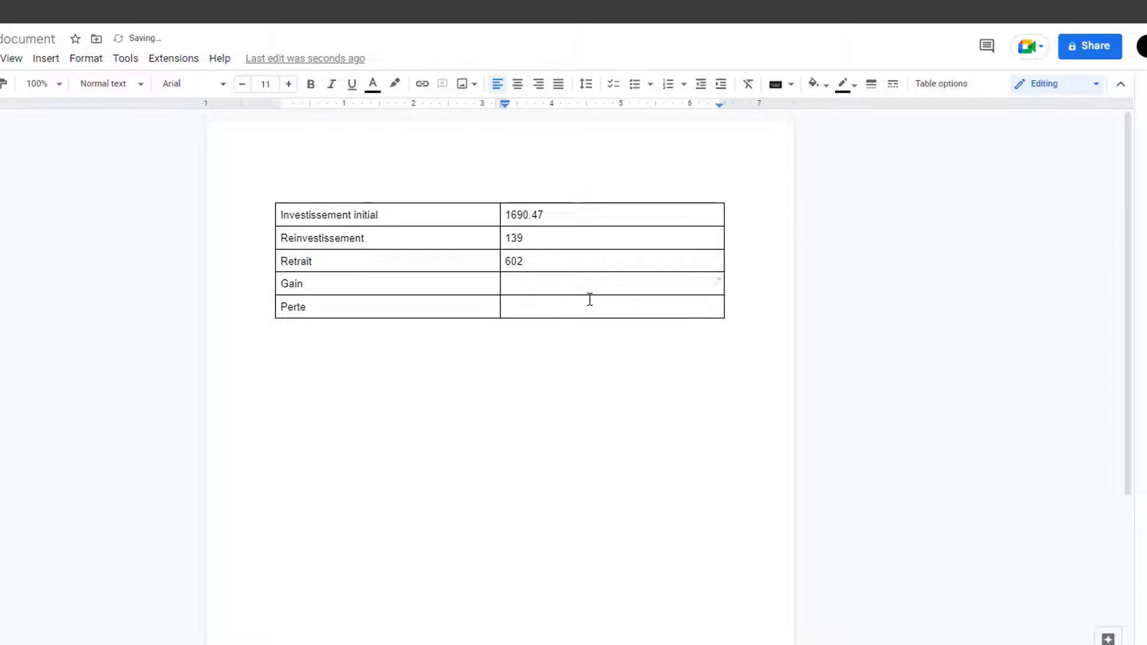
left_click_drag(540, 266, 506, 263)
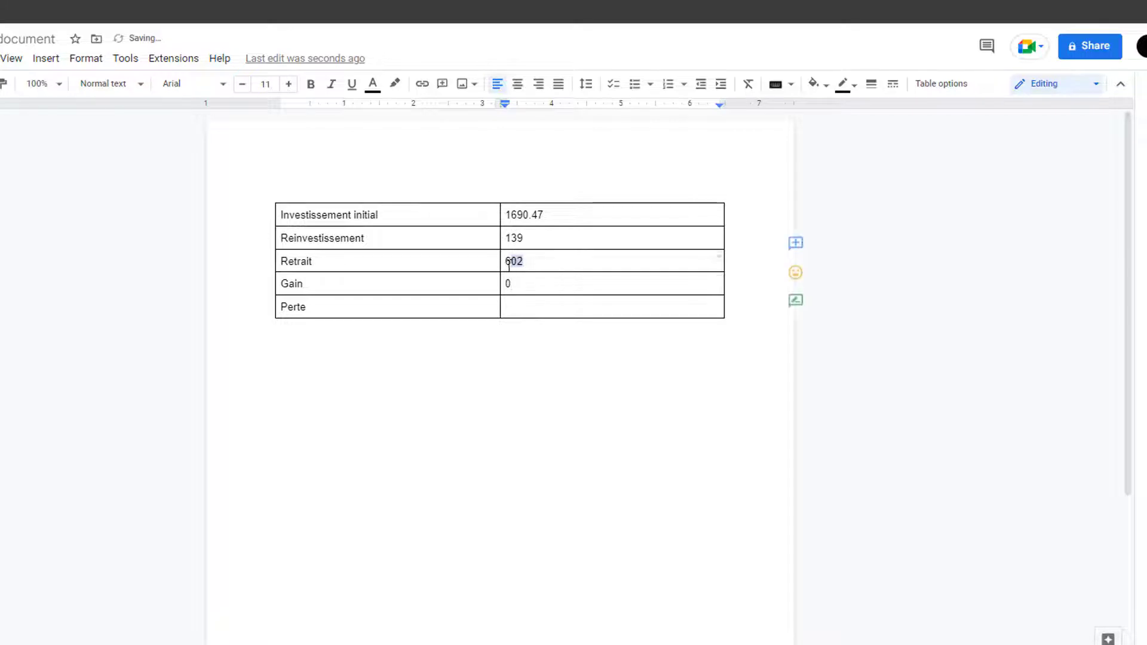
Clear Calculator, place it beside the table, and subtract the 602 withdrawal from the initial investment of 1690.47.
left_click(512, 308)
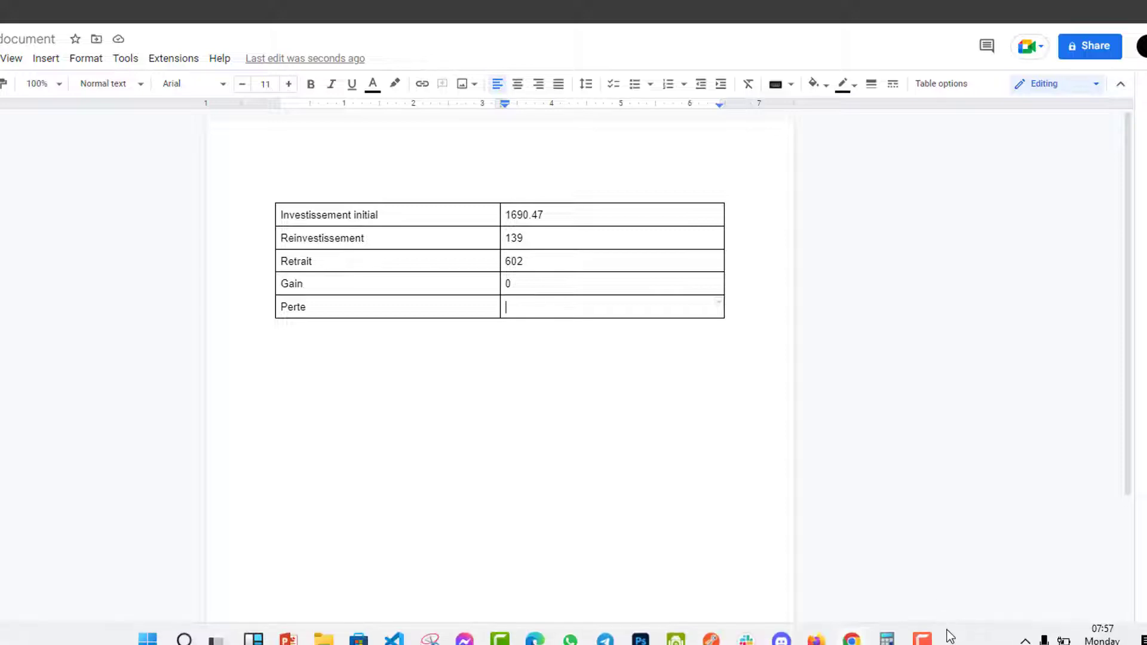
left_click(887, 640)
left_click(1051, 227)
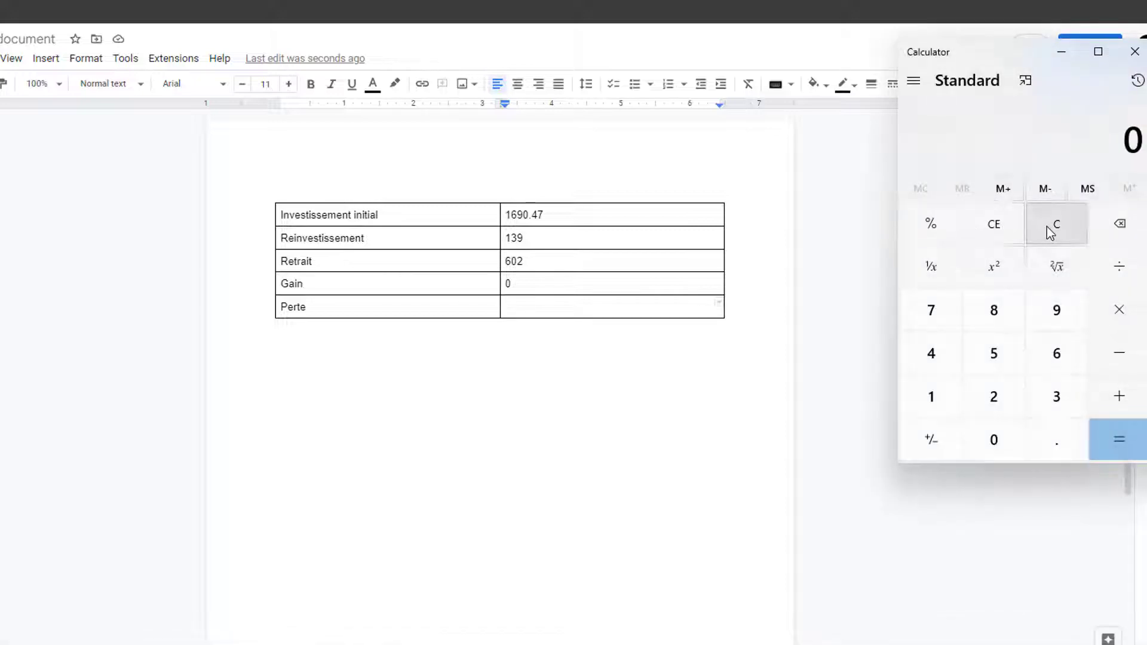
left_click_drag(989, 57, 844, 52)
type("1")
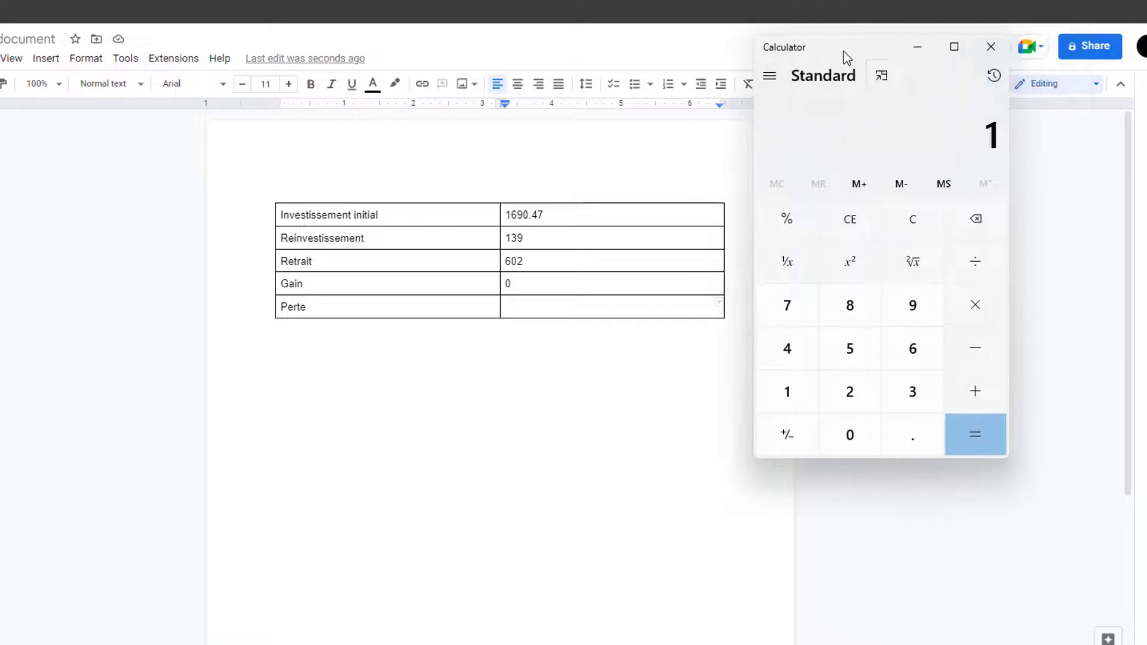
type("690.47 ")
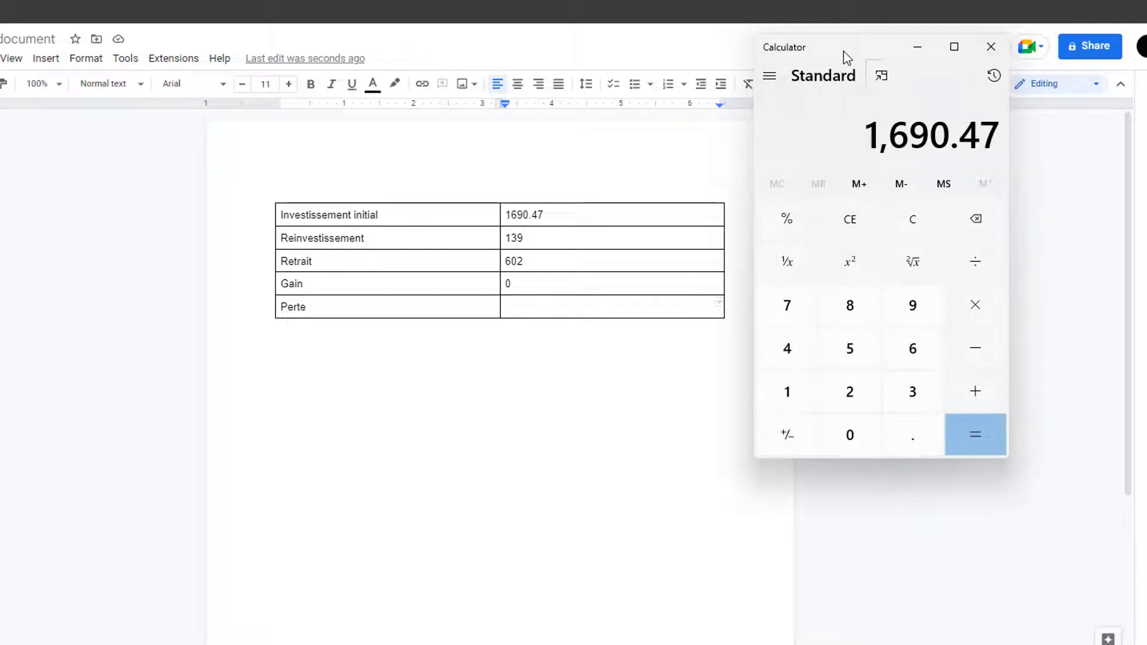
type("- 602")
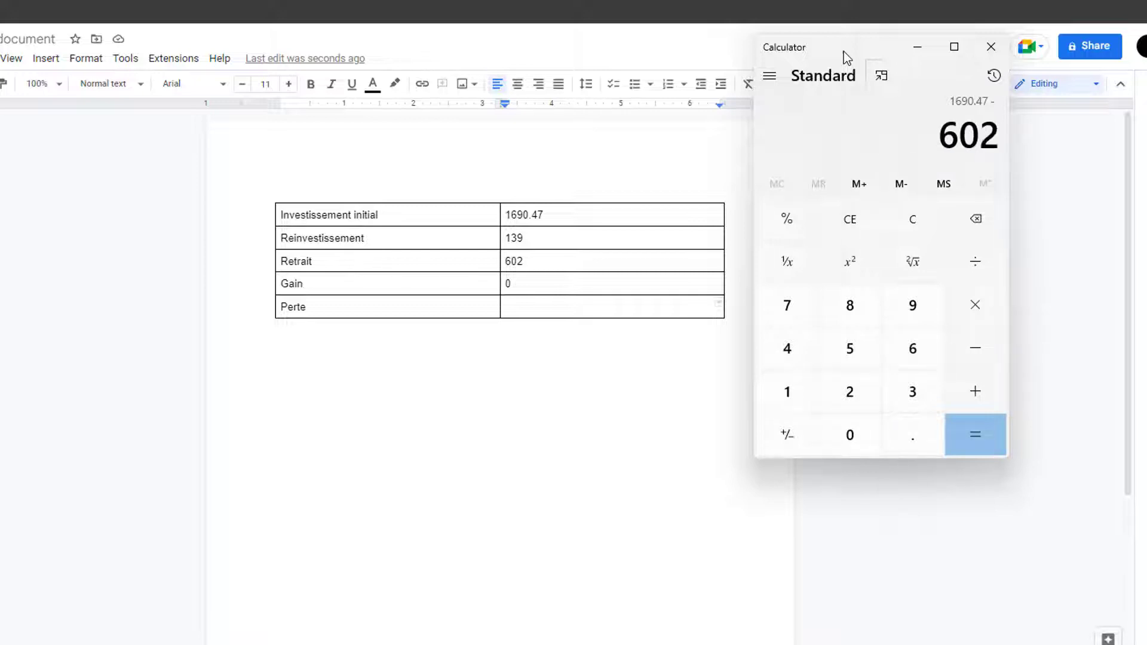
key("Return")
Enter the subtraction result, 1088.47, in the Perte row of the Google Docs table.
left_click_drag(872, 144, 992, 142)
double_click(583, 302)
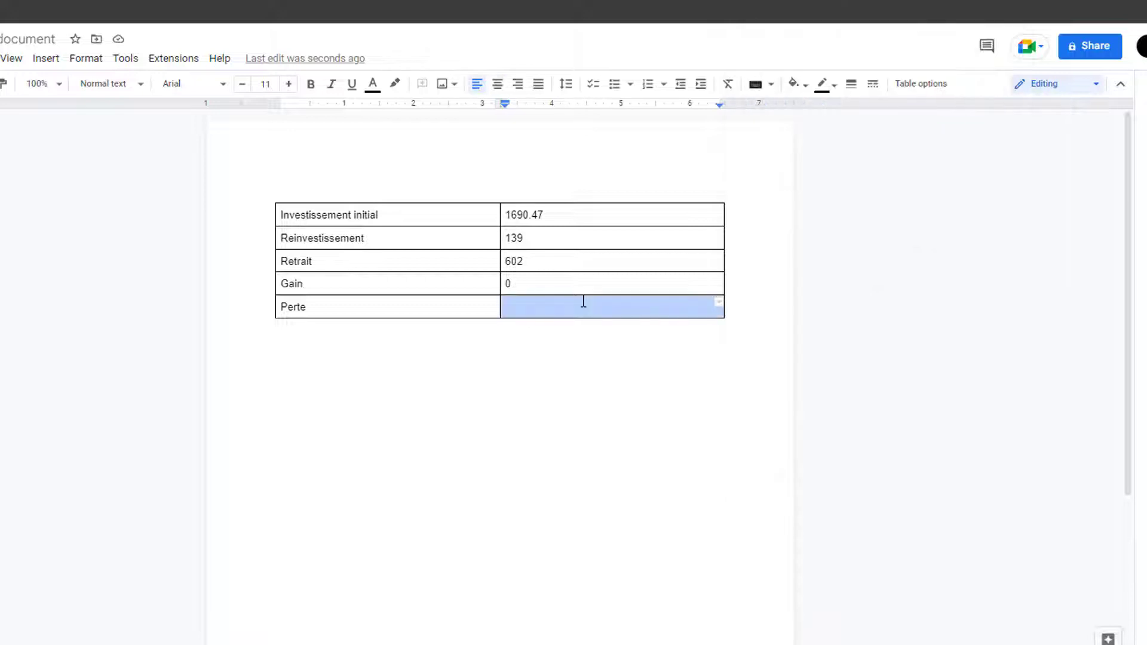
left_click(584, 302)
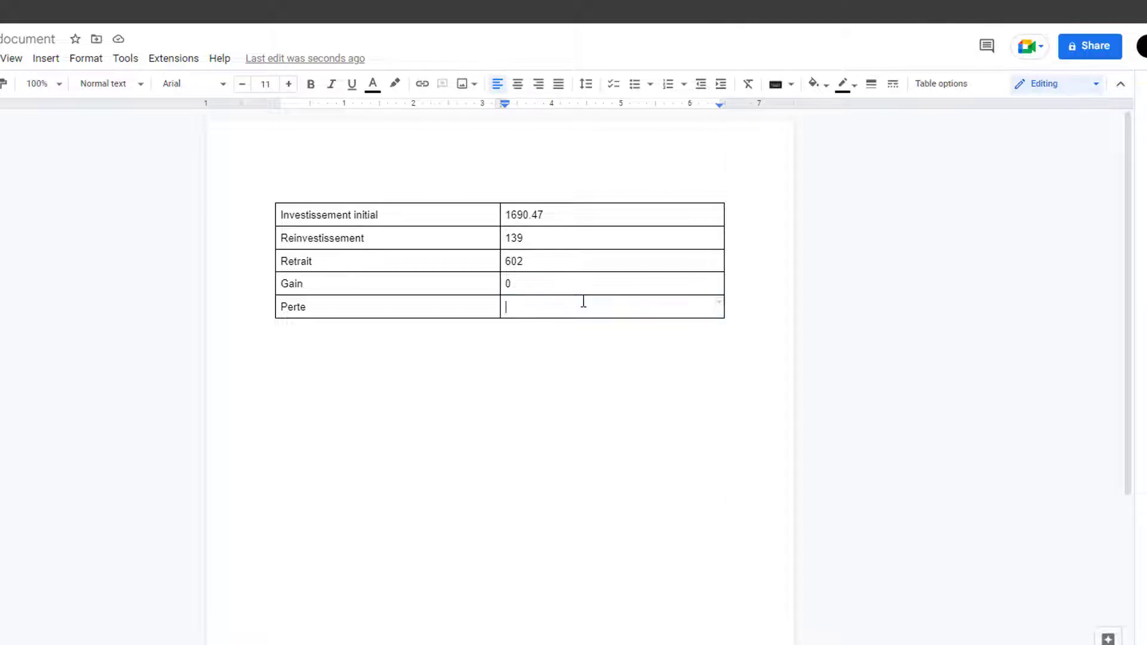
type("1088.47")
Bring Calculator back over the document and clear its previous result.
mouse_move(1110, 639)
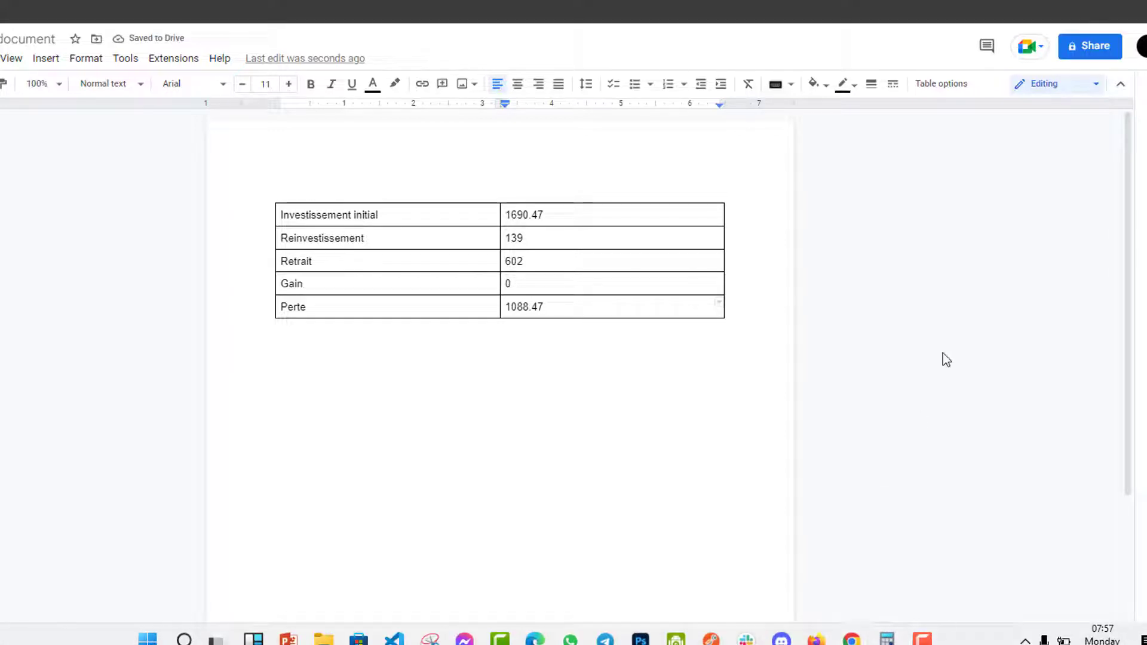
left_click(890, 638)
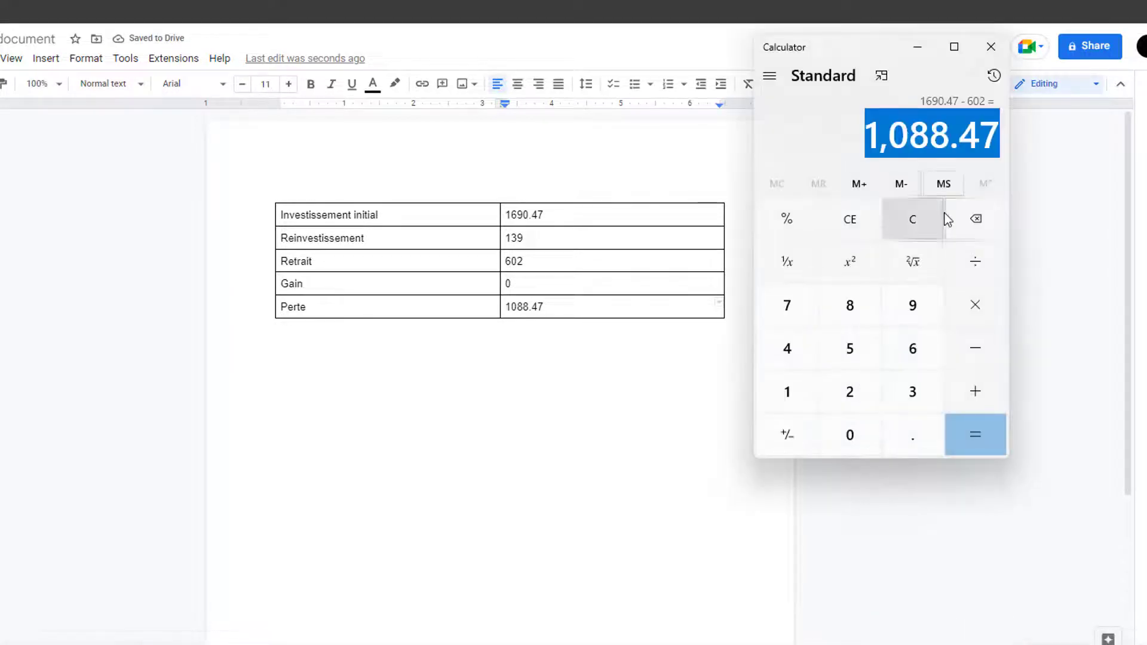
left_click(912, 226)
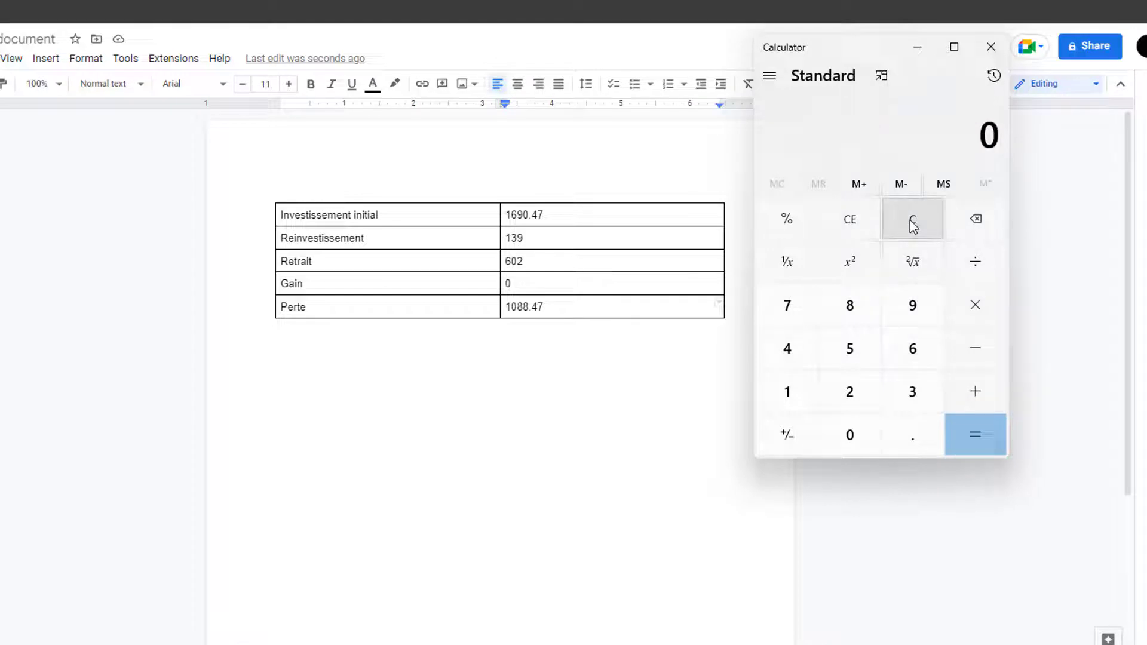